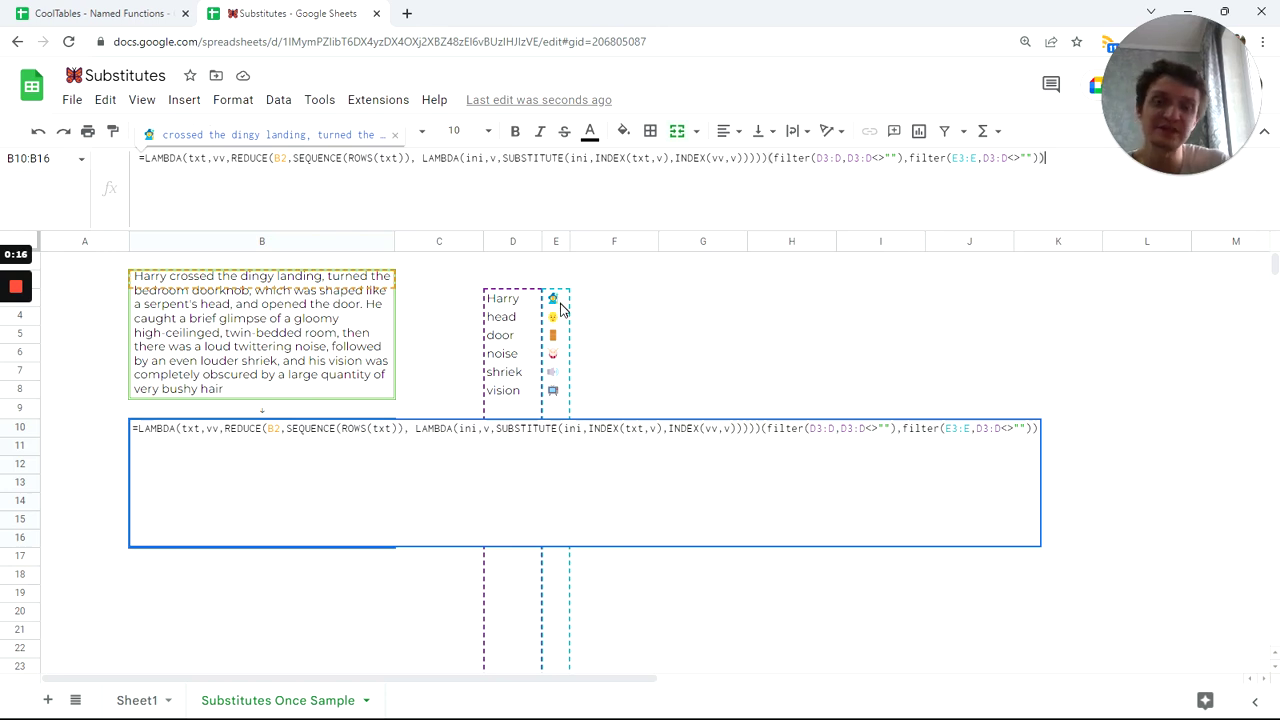
Step: Examine the substitution formula in B10 together with its source passage and the word-to-emoji list in D3:E8
key("Tab")
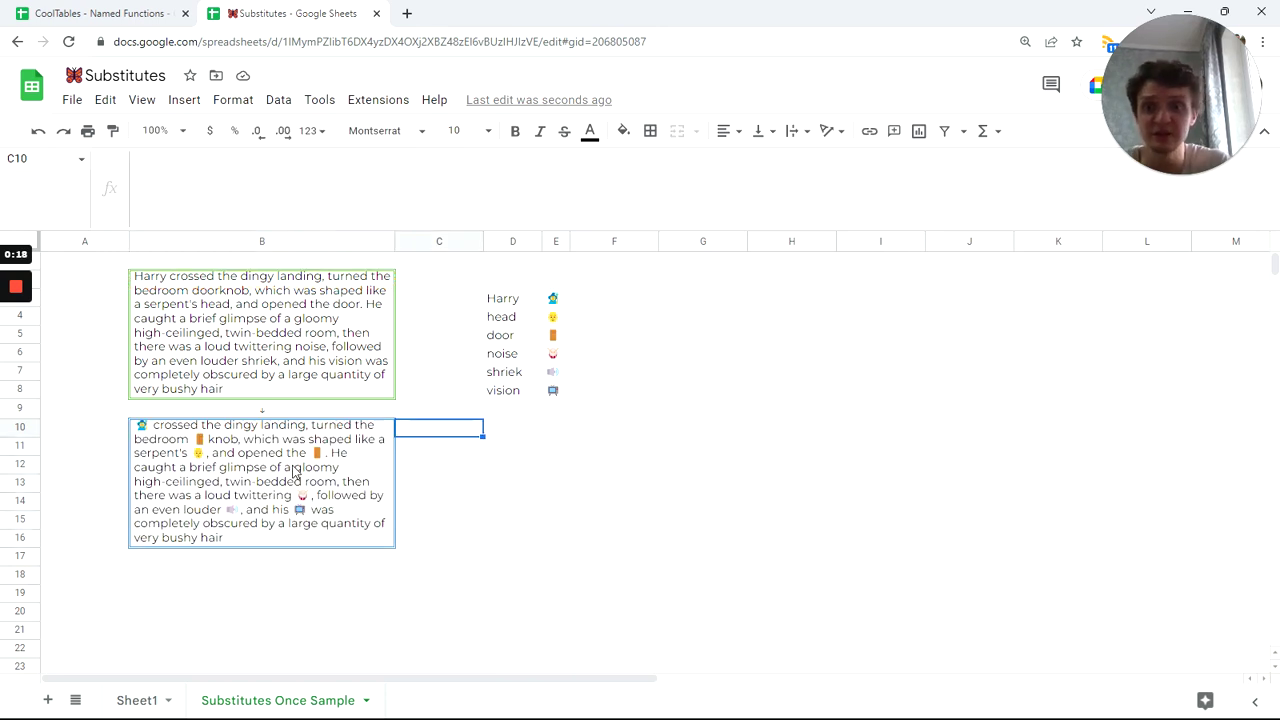
left_click(293, 472)
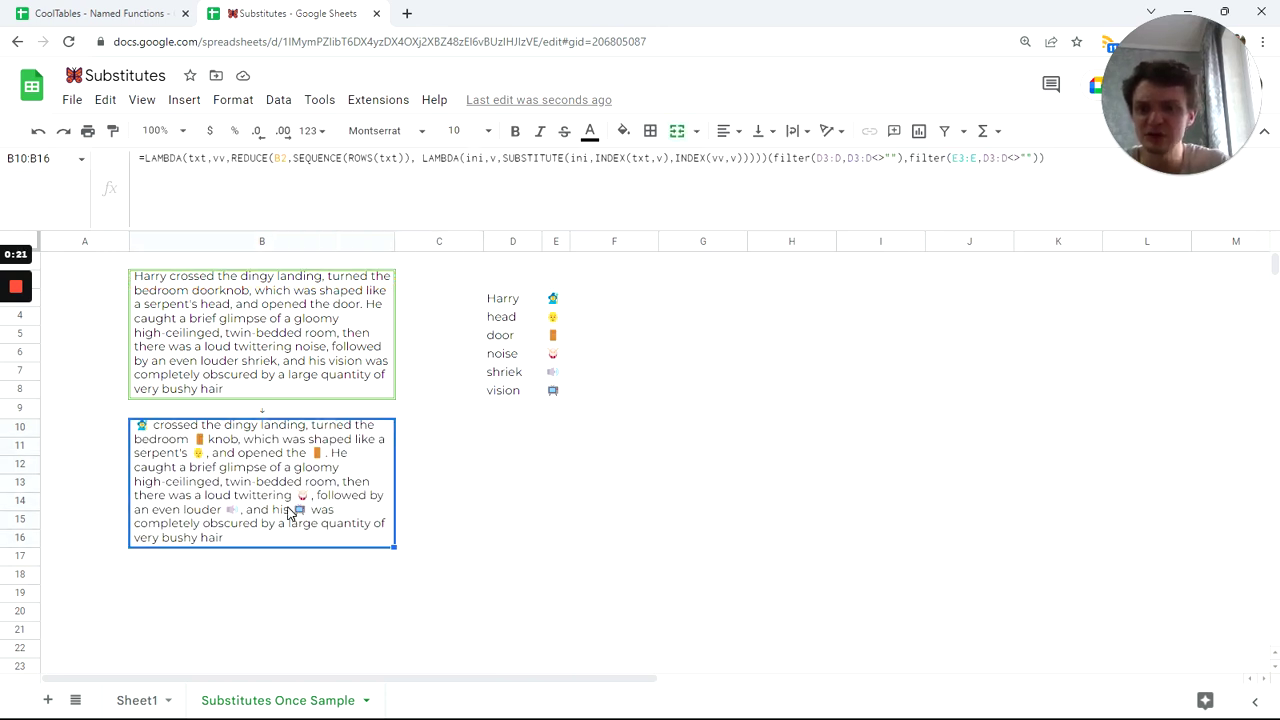
left_click(511, 302)
left_click(508, 357)
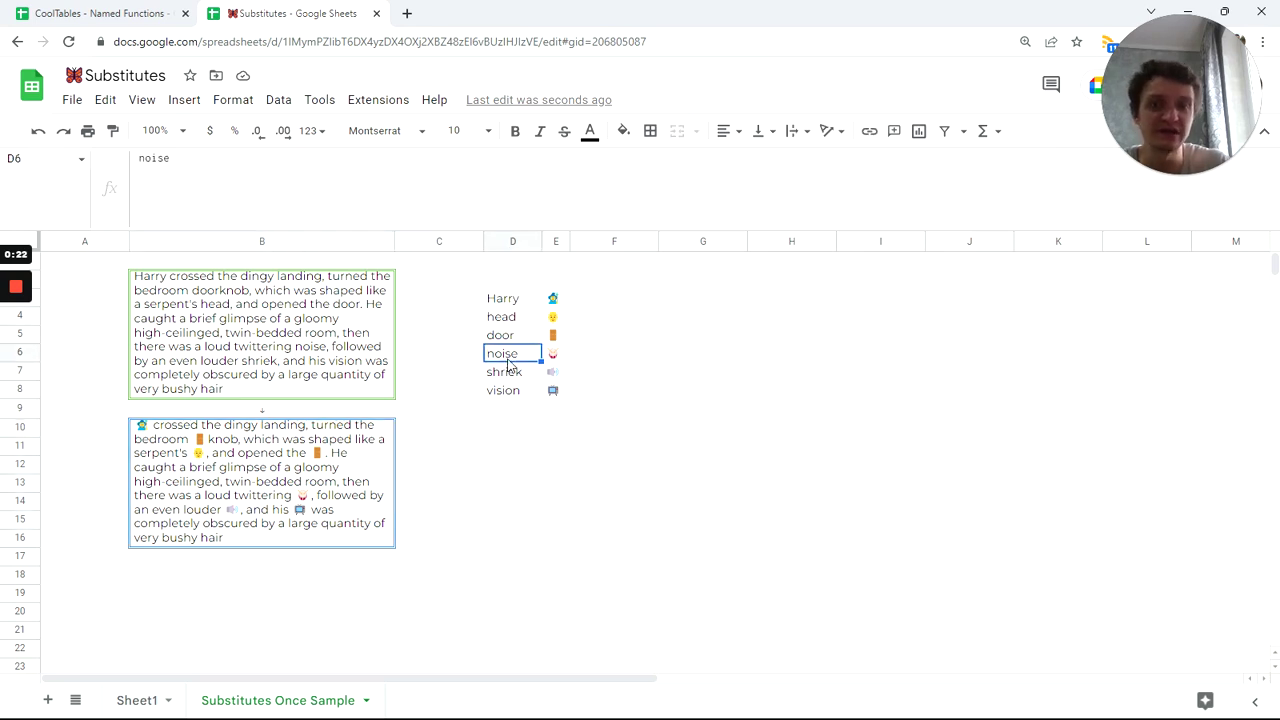
left_click(293, 358)
left_click(311, 450)
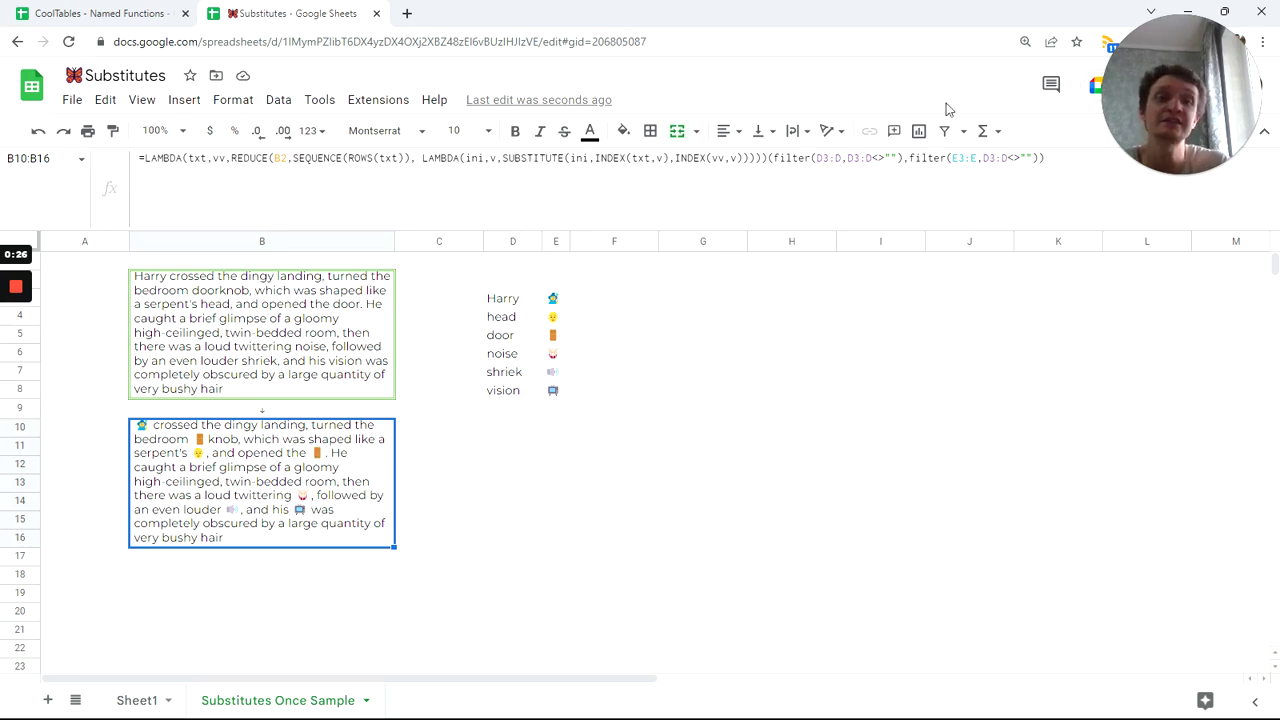
left_click(1045, 158)
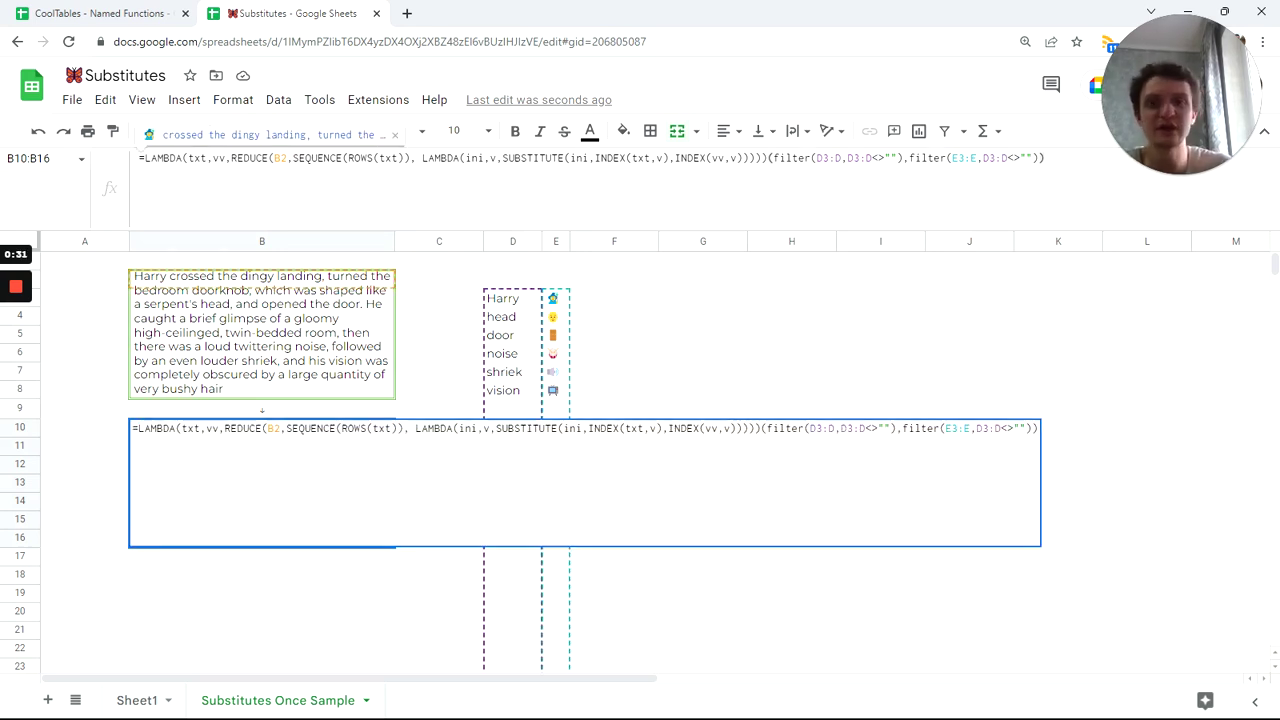
key("Tab")
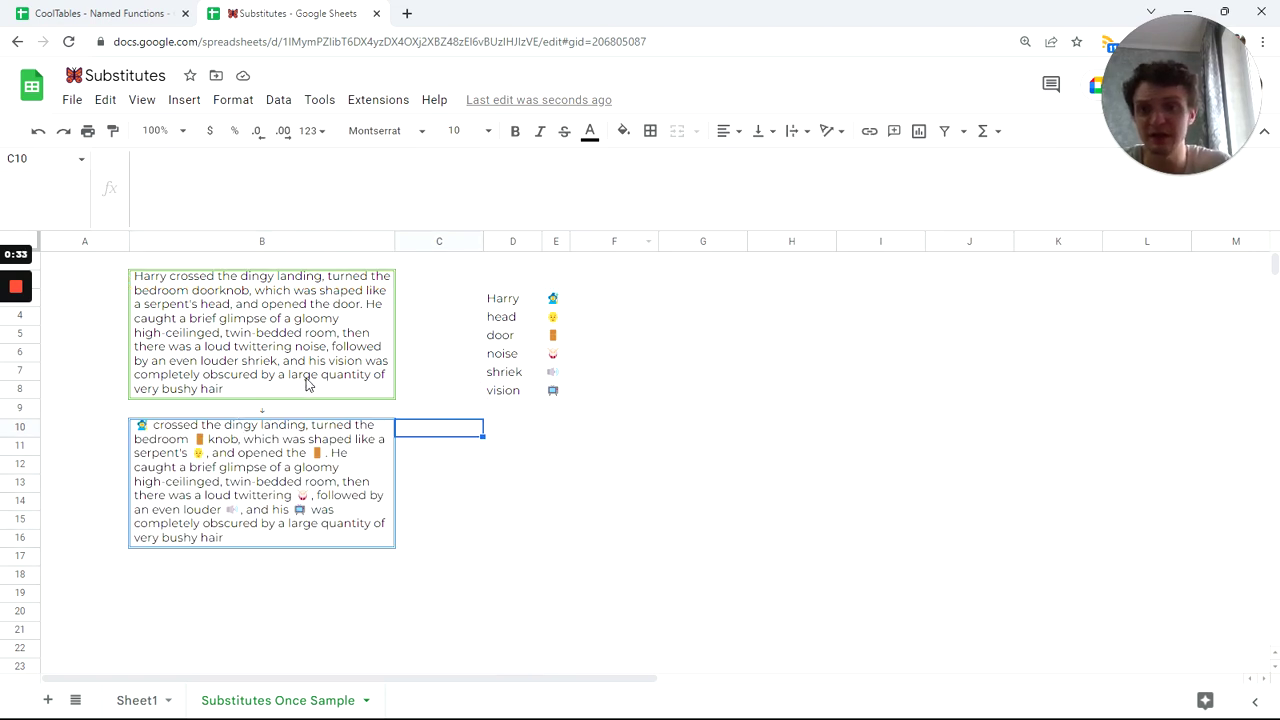
Step: Pick the word "large" from the B2 passage and add it to the substitution list in D9, with "small" as replacement in E9
left_click(290, 383)
double_click(290, 383)
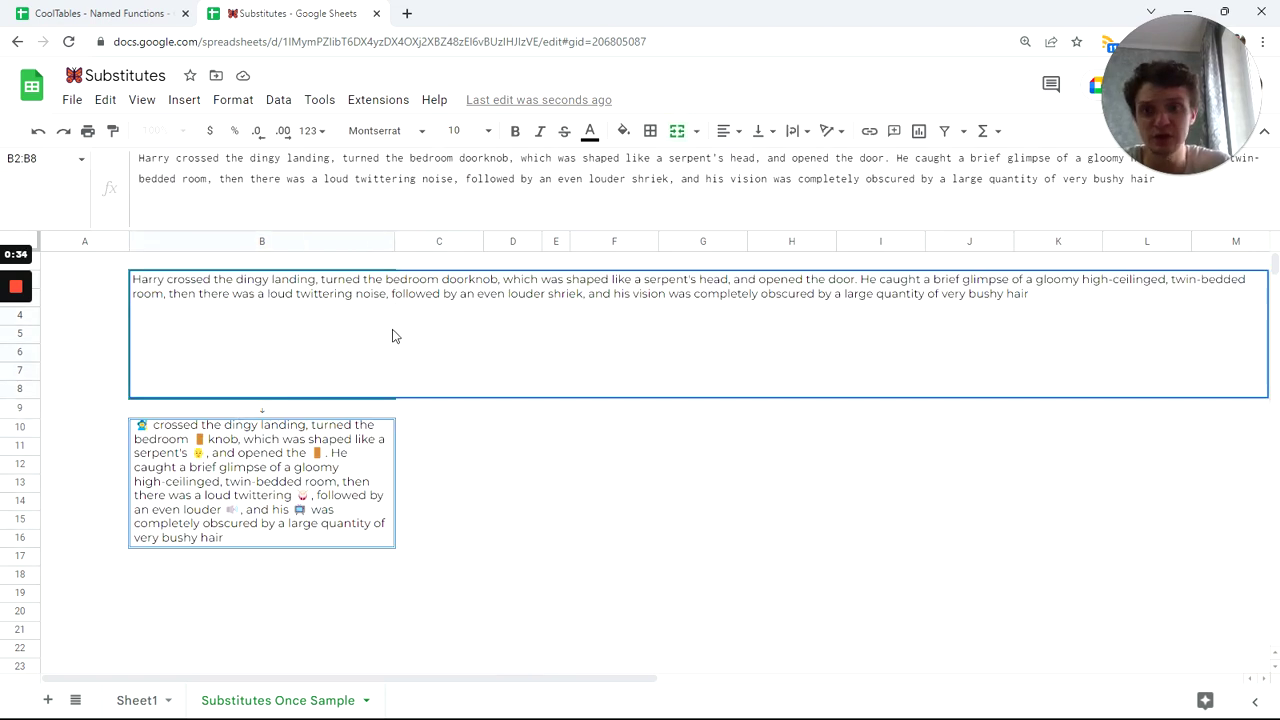
double_click(643, 294)
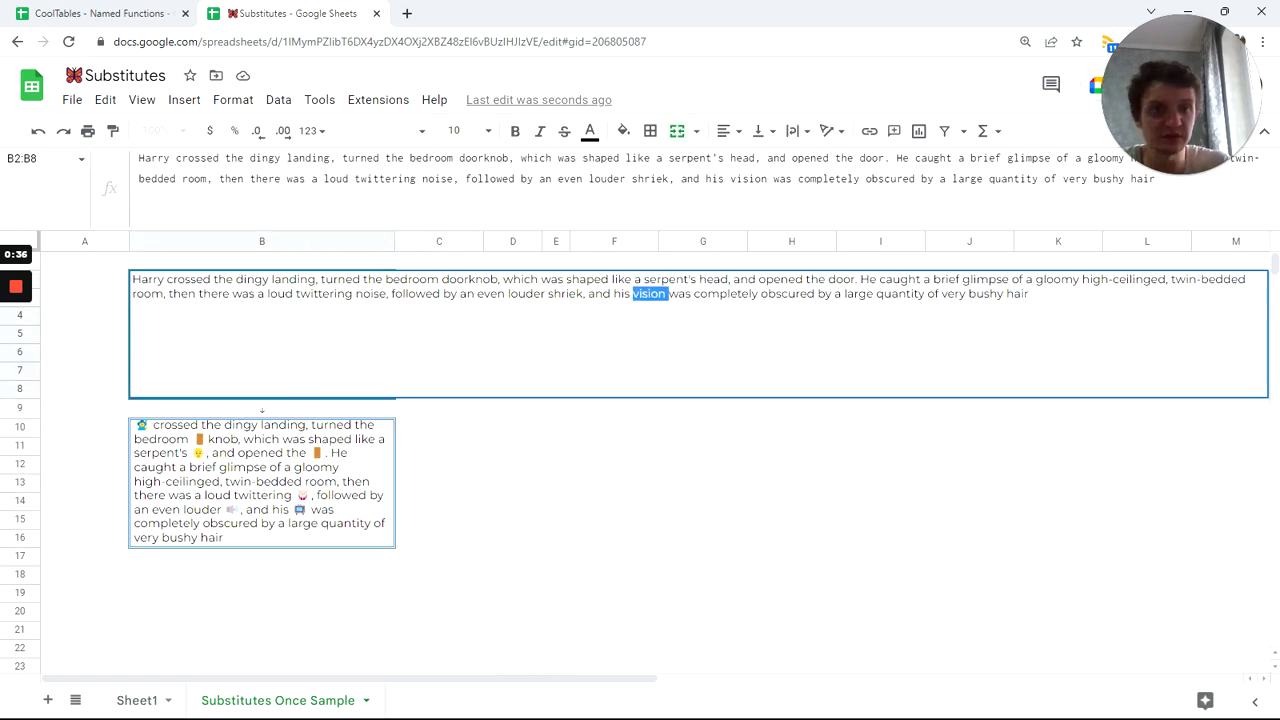
double_click(858, 294)
key("Tab")
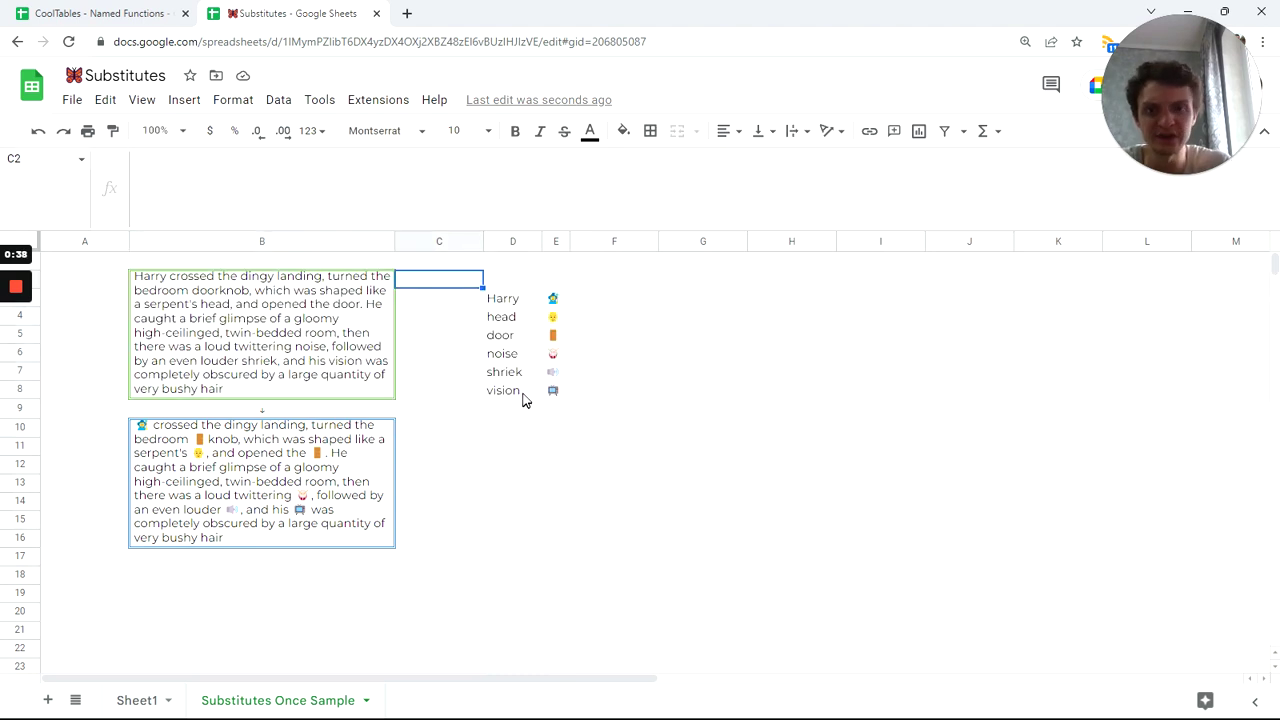
left_click(512, 408)
type("large")
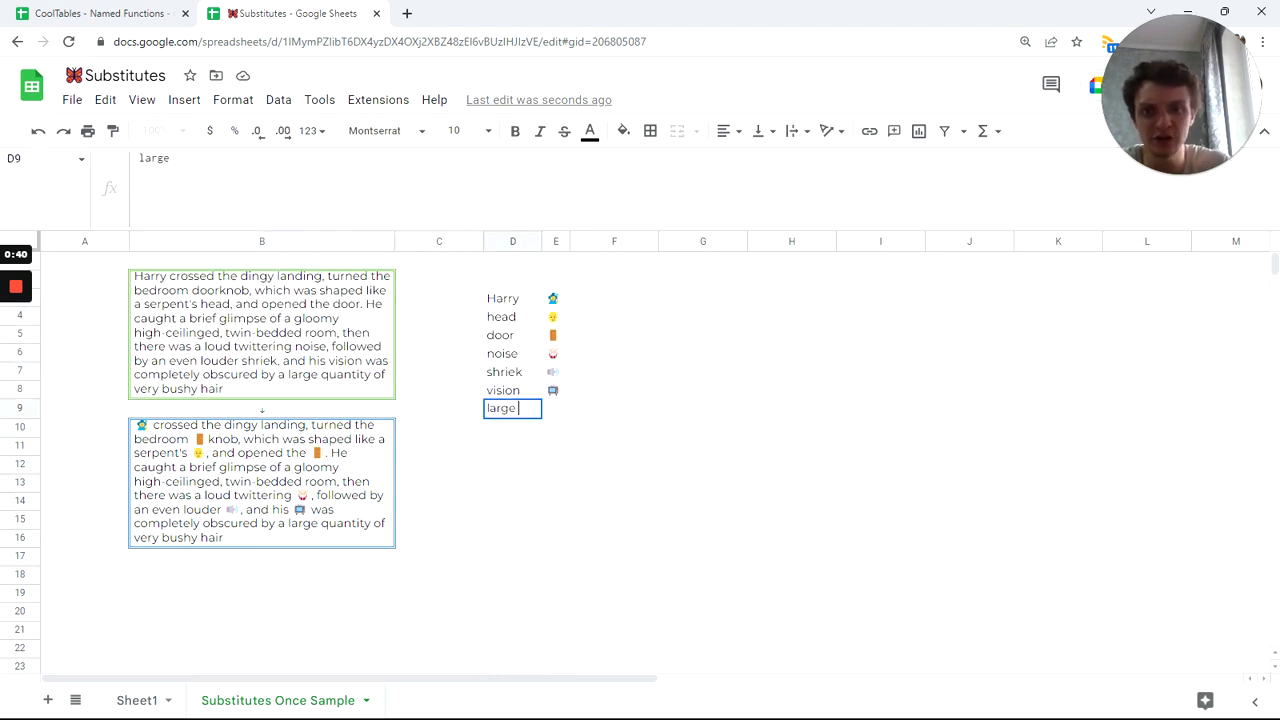
left_click(576, 417)
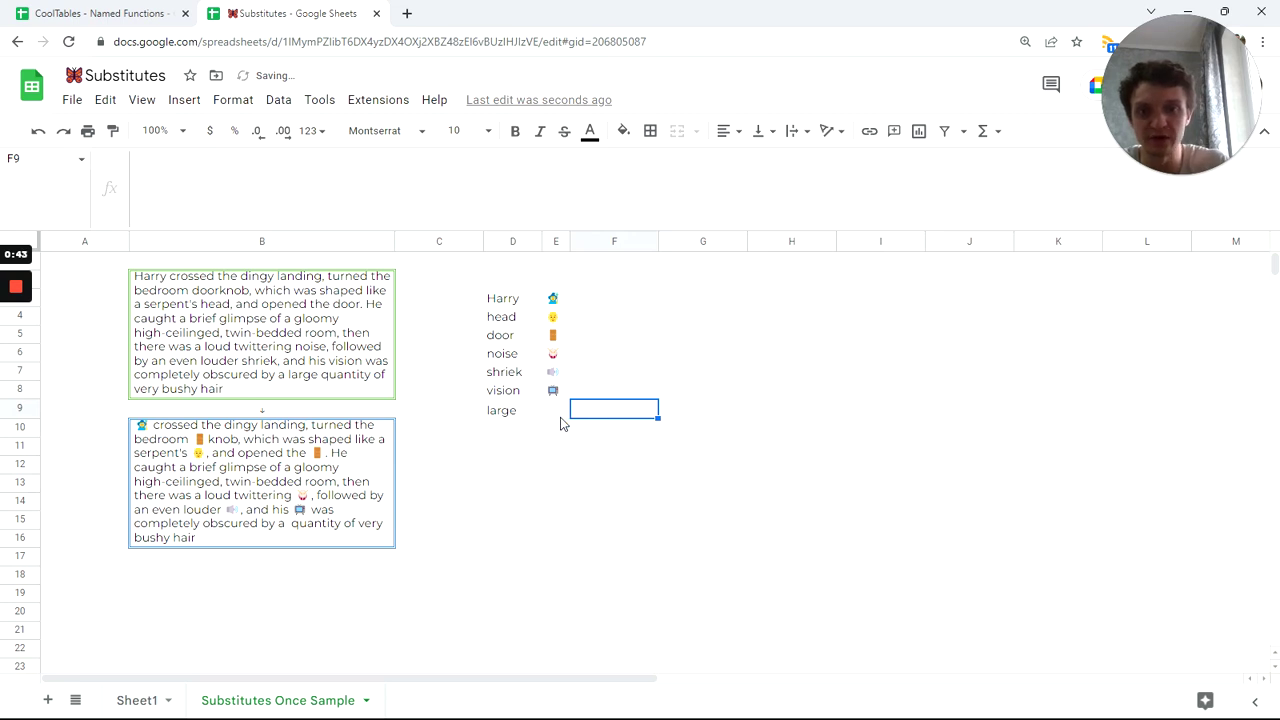
left_click(561, 422)
type("small")
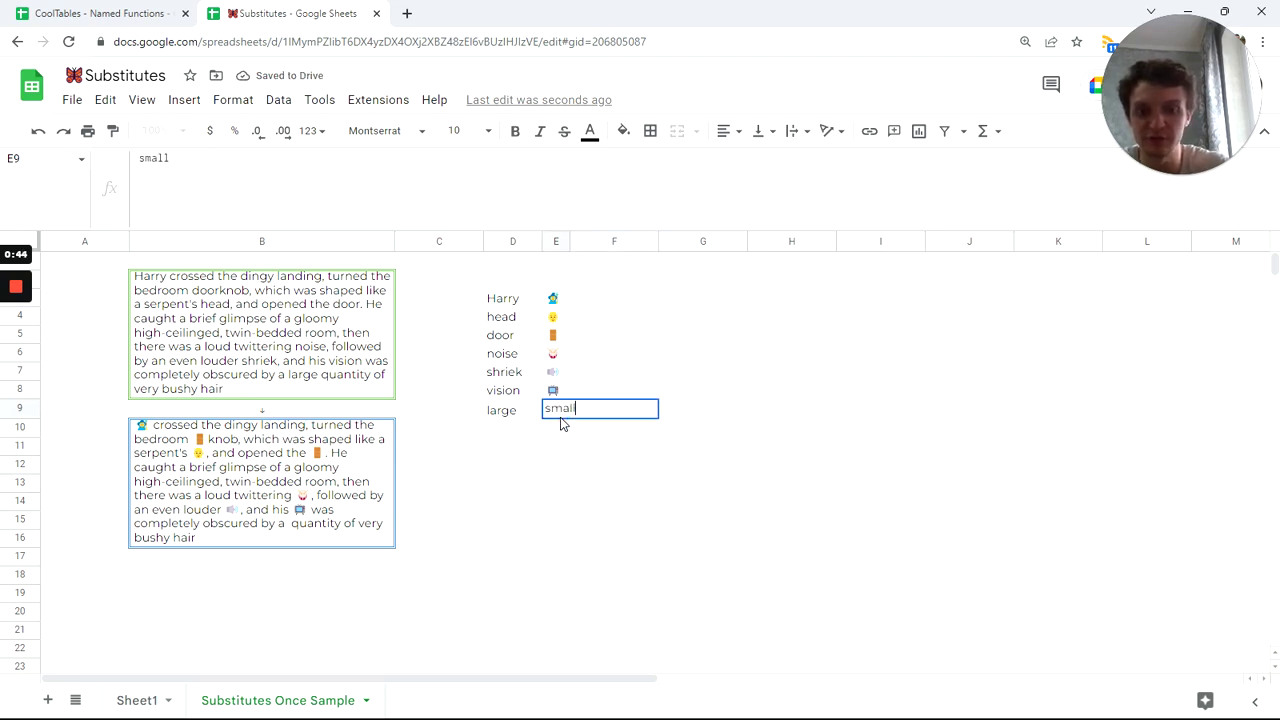
key("Return")
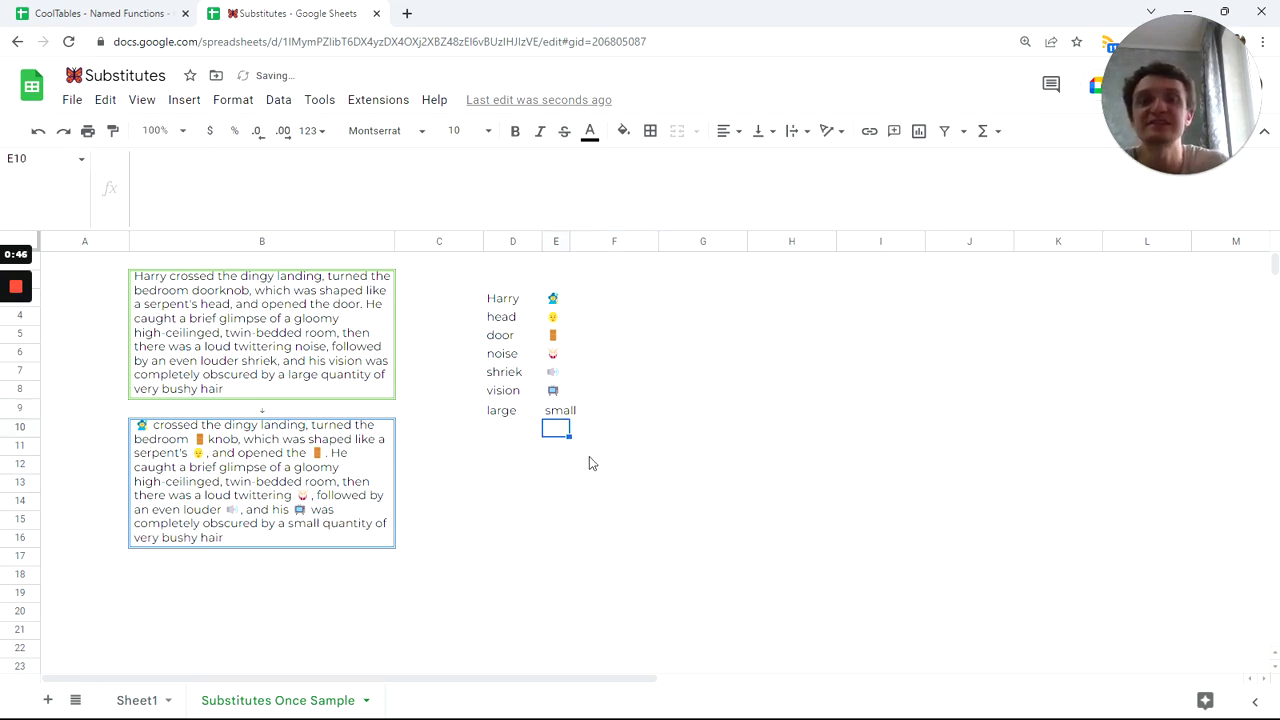
Step: Undo both entries of the "large" to "small" pair in D9:E9
key("ctrl+z")
key("ctrl+z")
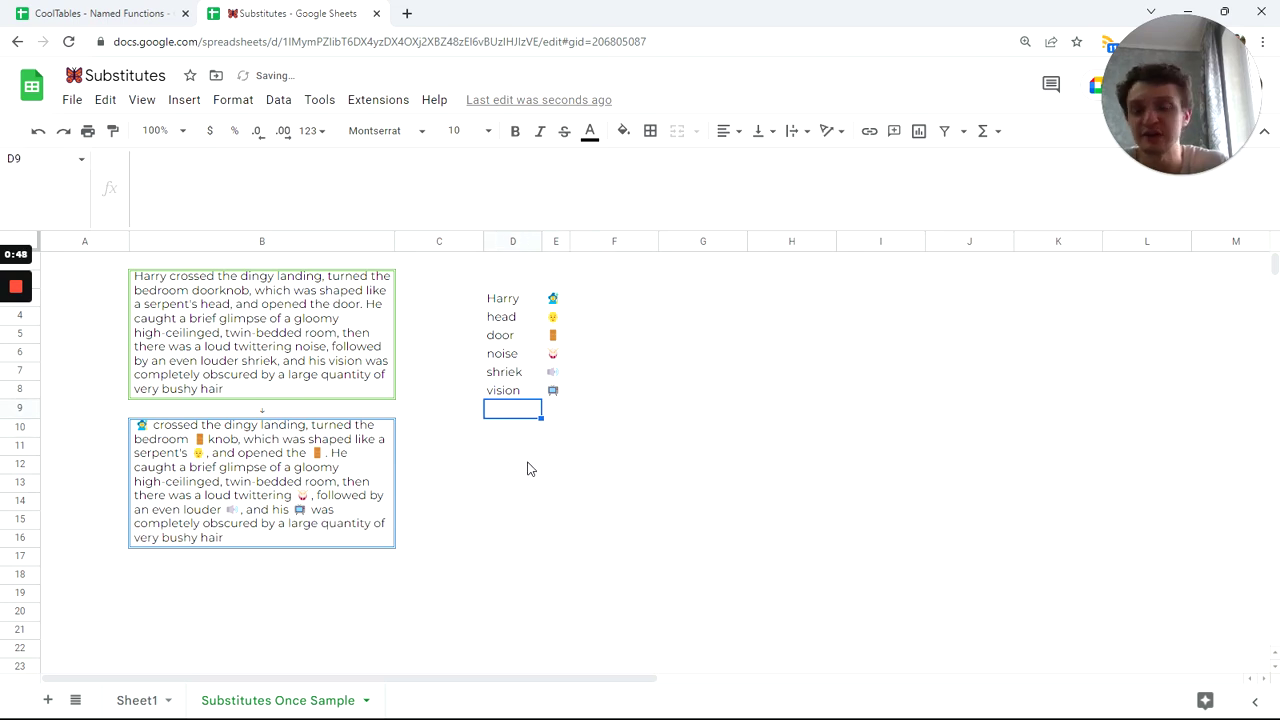
left_click(530, 469)
left_click(322, 490)
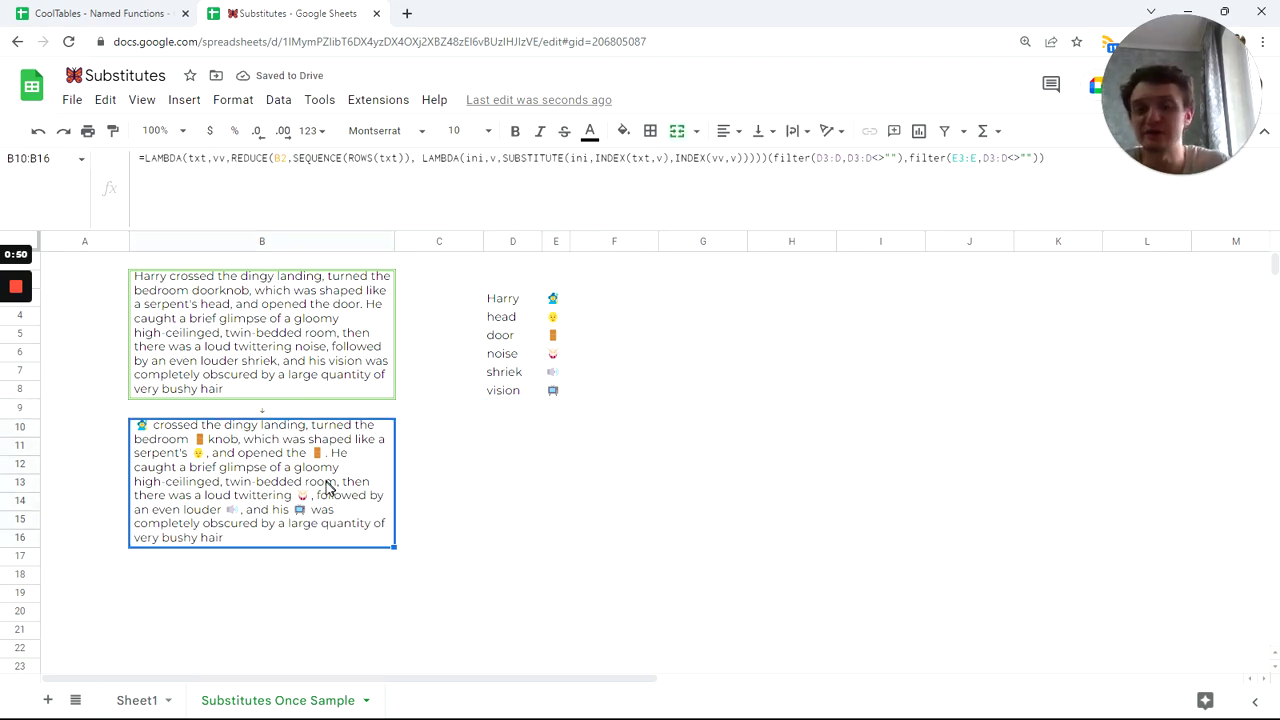
Step: Copy the source passage from B2 into G2 and fill it down through G11
left_click(308, 322)
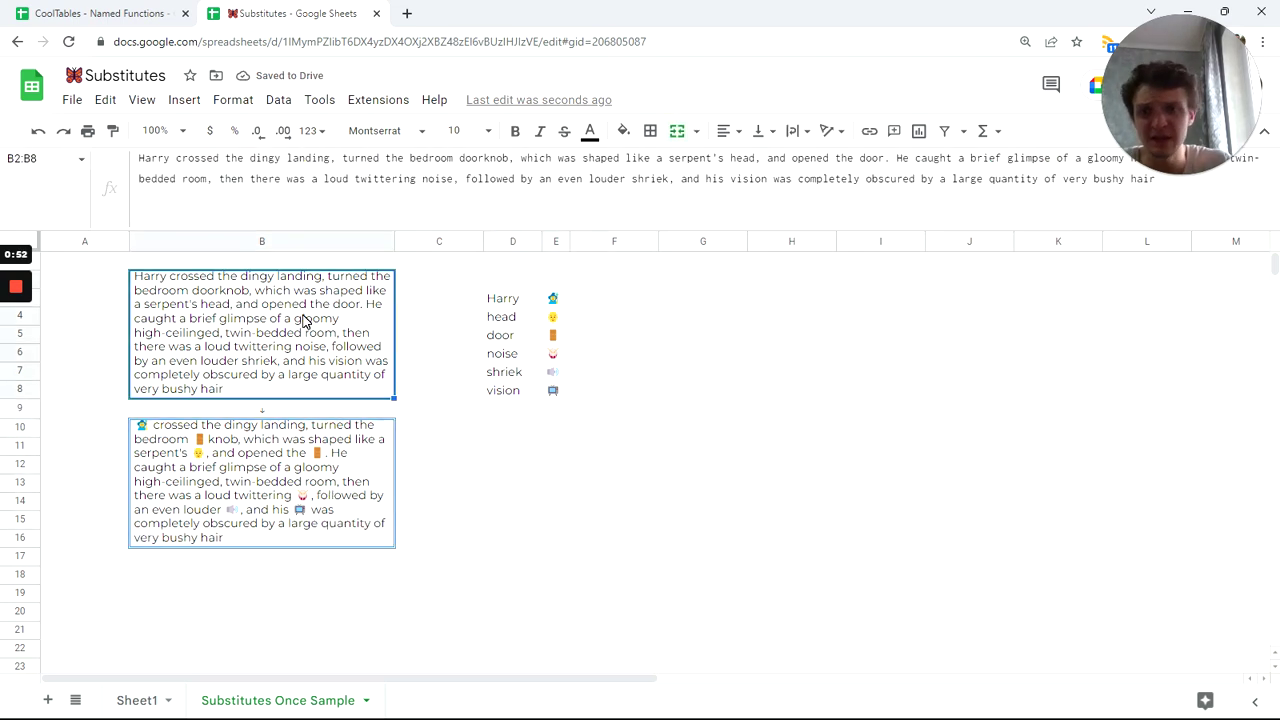
key("ctrl+c")
left_click(689, 297)
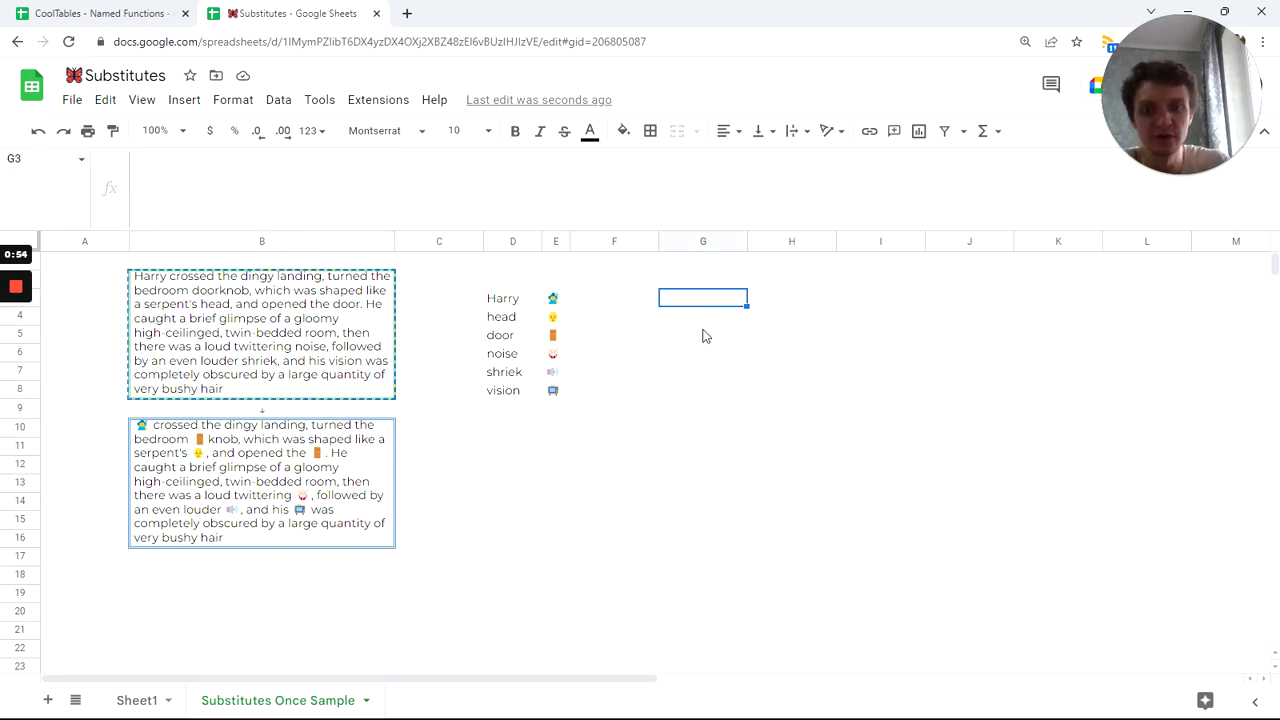
key("super+space")
key("Up")
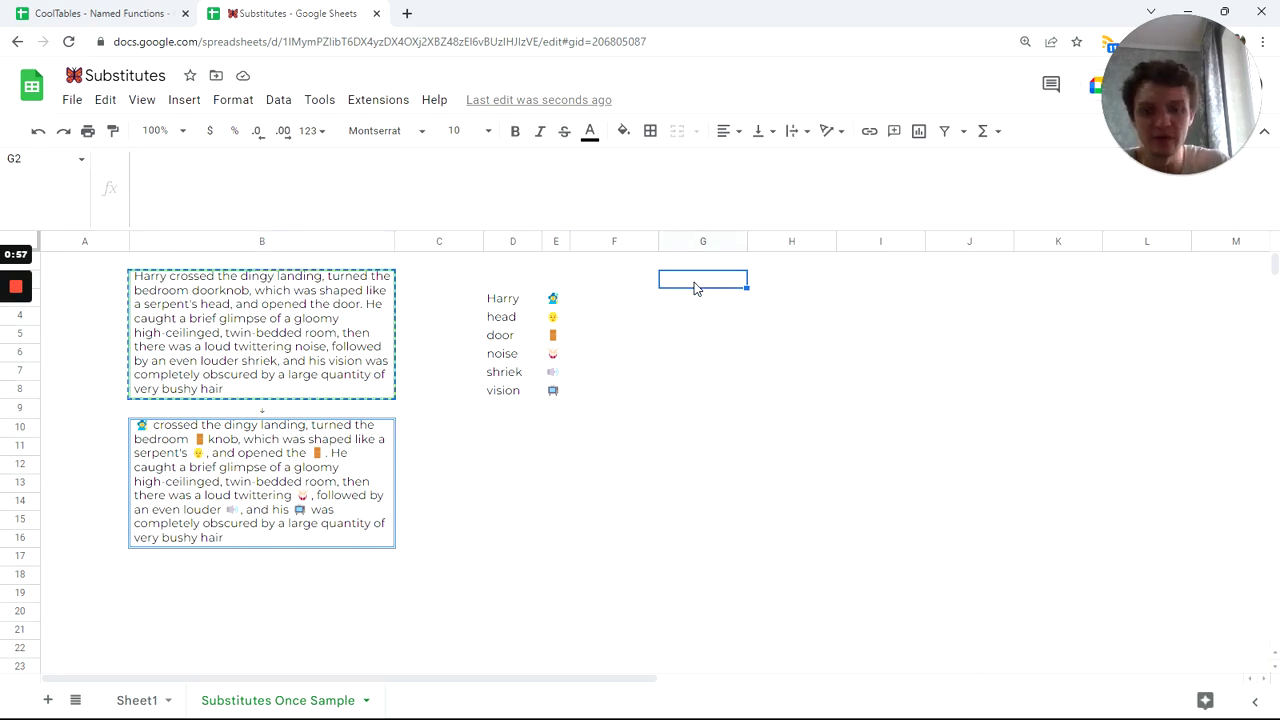
key("ctrl+v")
left_click_drag(694, 286, 694, 454)
key("ctrl+d")
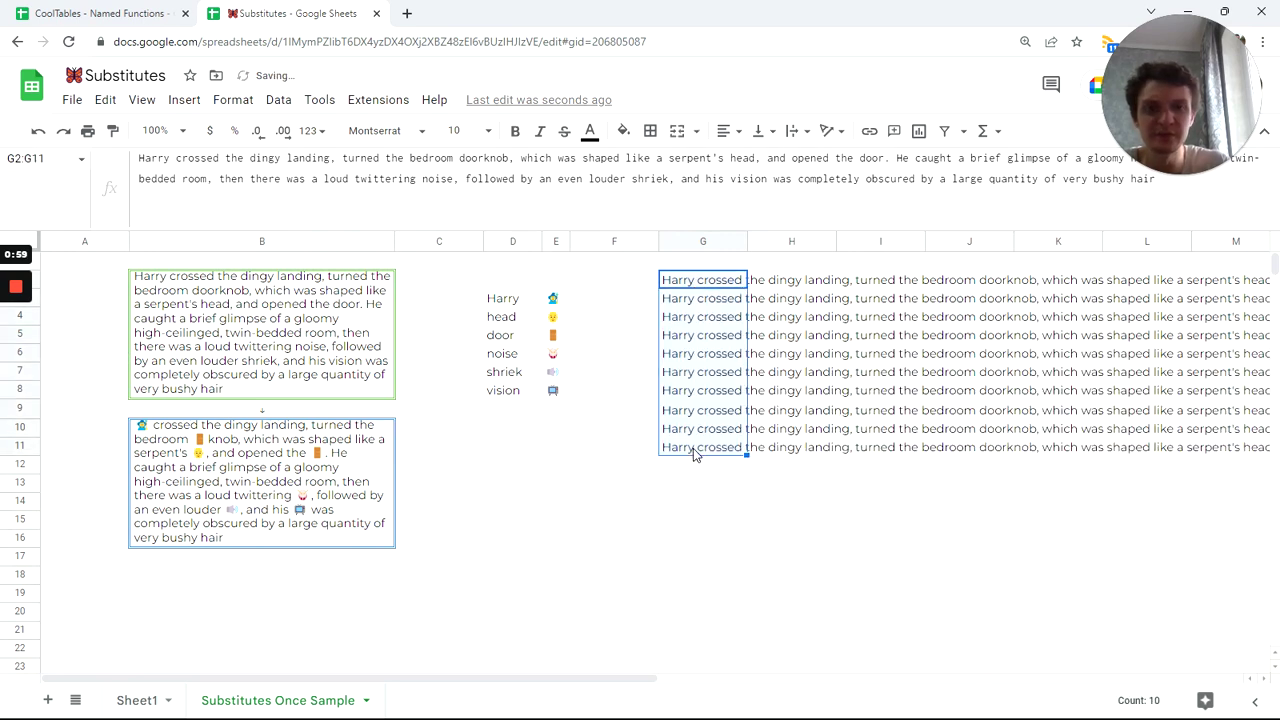
Step: Look through the copied passages in G2:G11 one cell at a time
left_click(700, 286)
key("Down")
key("Down")
key("Down")
key("Down")
key("Down")
key("Down")
key("Down")
key("Down")
key("Down")
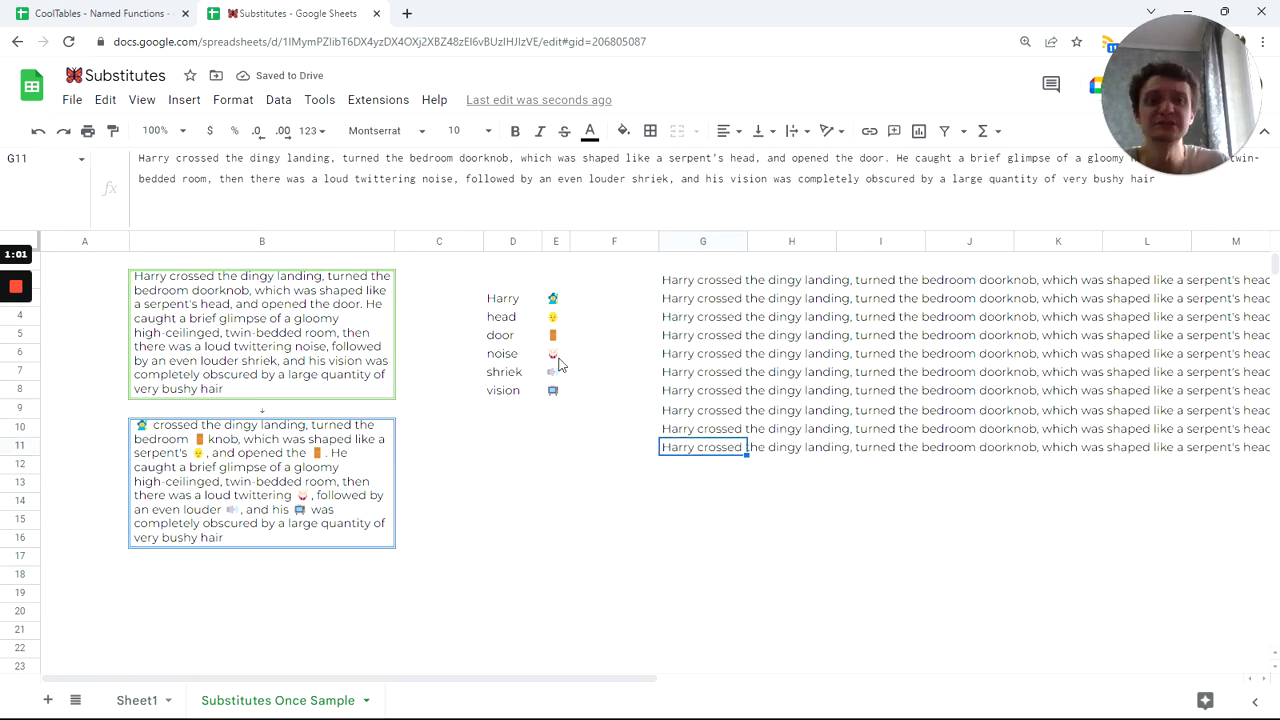
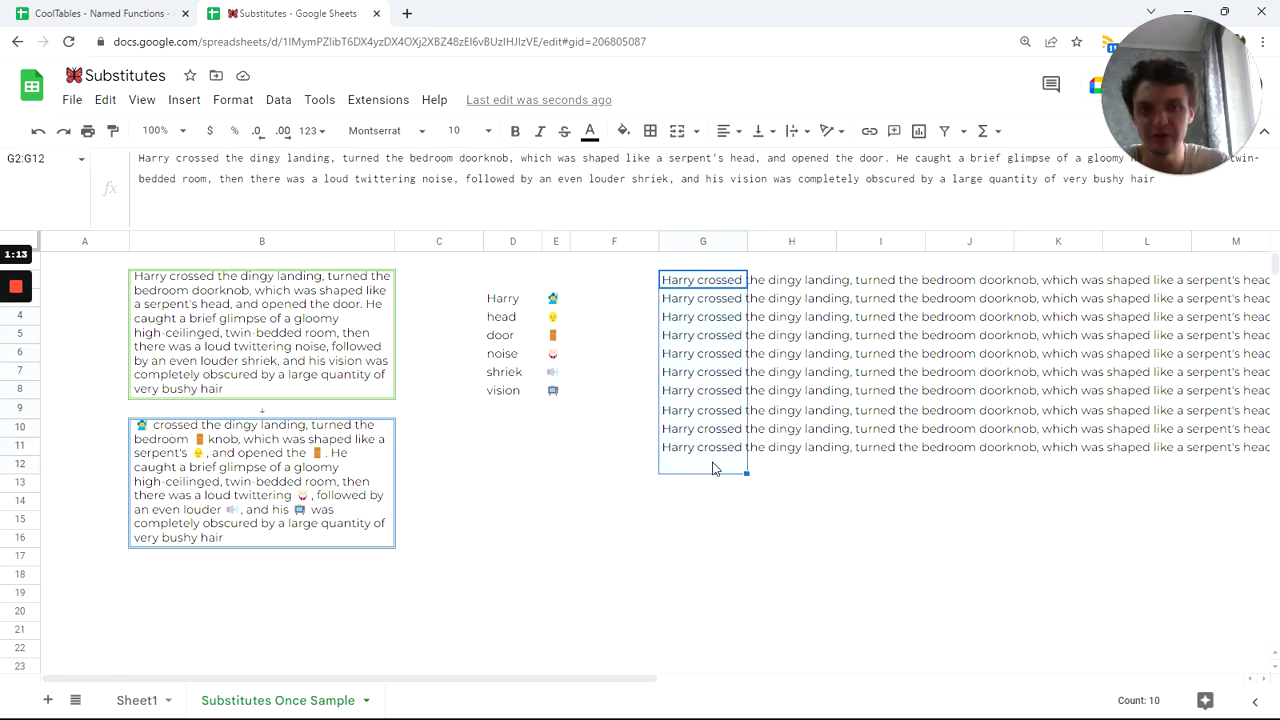
Step: Place the B10 LAMBDA substitution formula, without its equals sign, on the clipboard and discard the edit to the cell
left_click(380, 452)
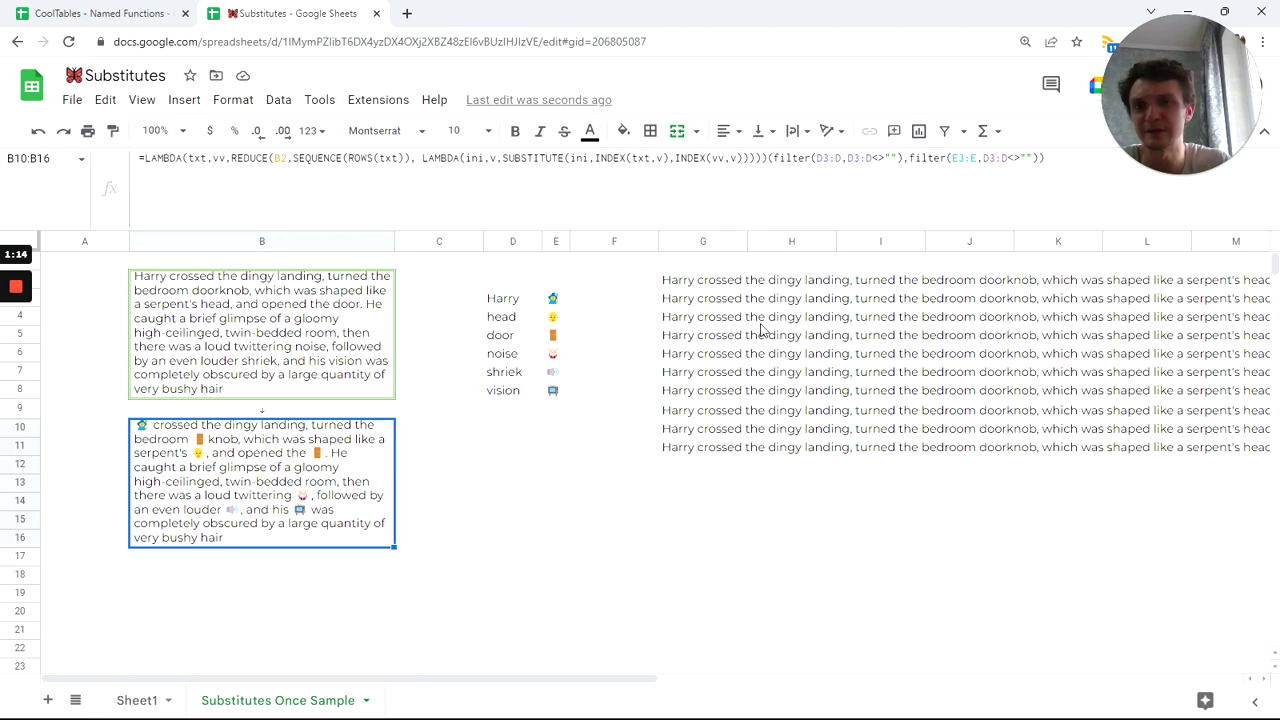
left_click(1045, 158)
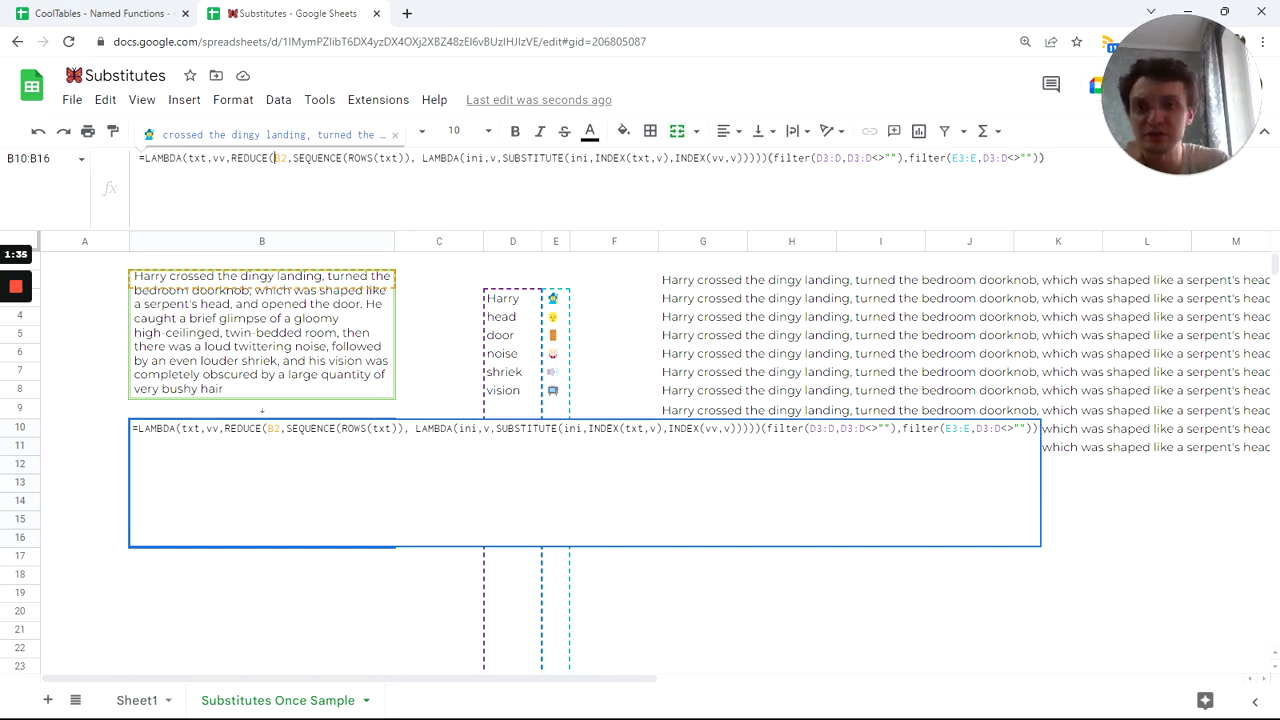
left_click_drag(274, 158, 288, 158)
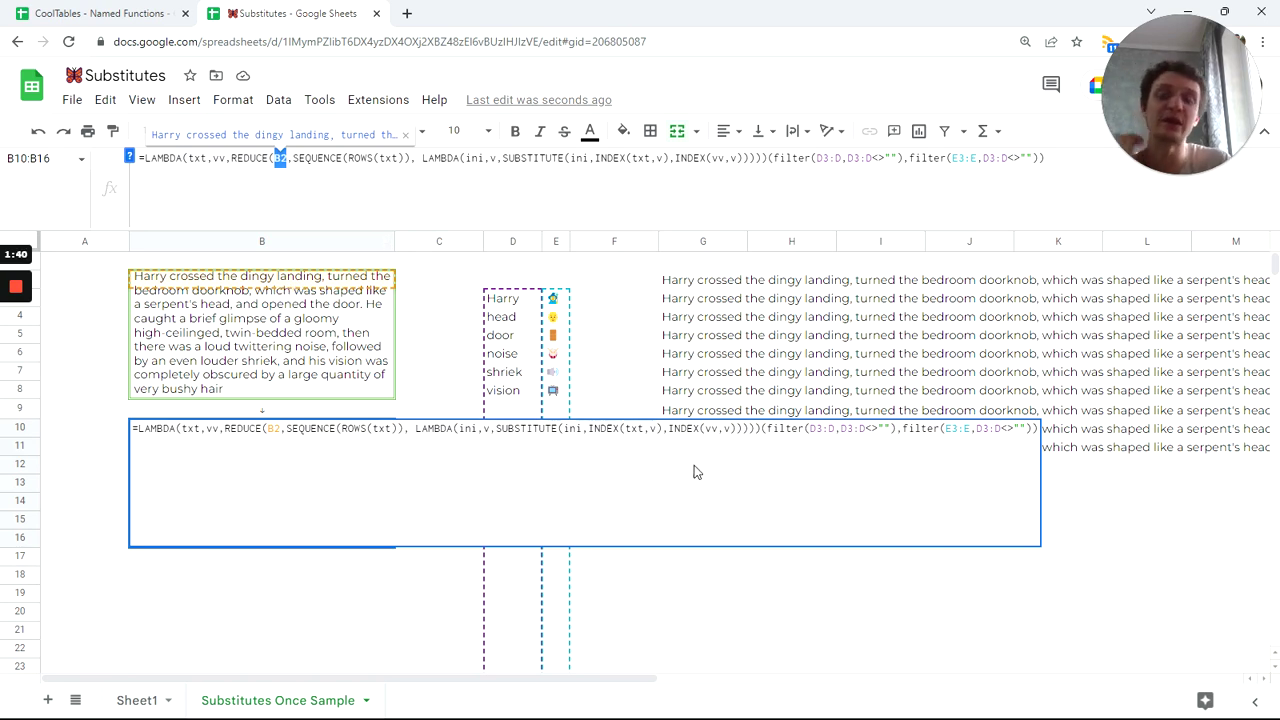
left_click_drag(1044, 158, 144, 158)
key("ctrl+x")
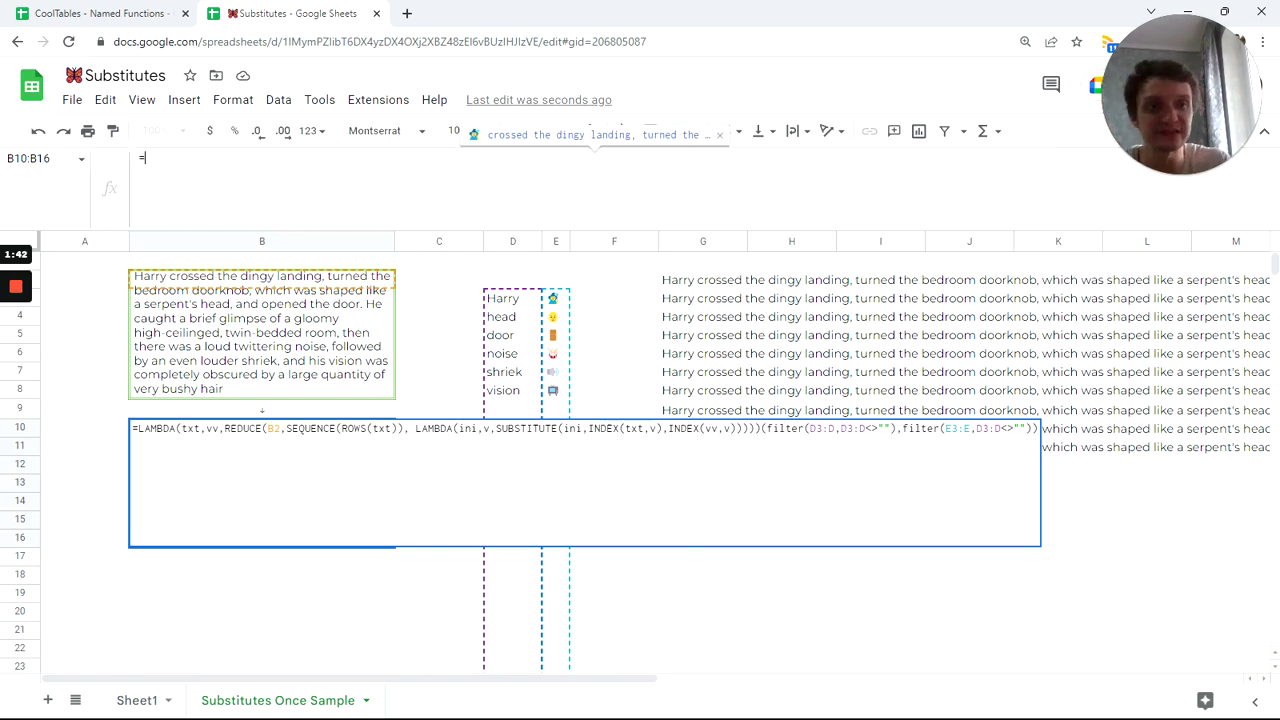
key("Escape")
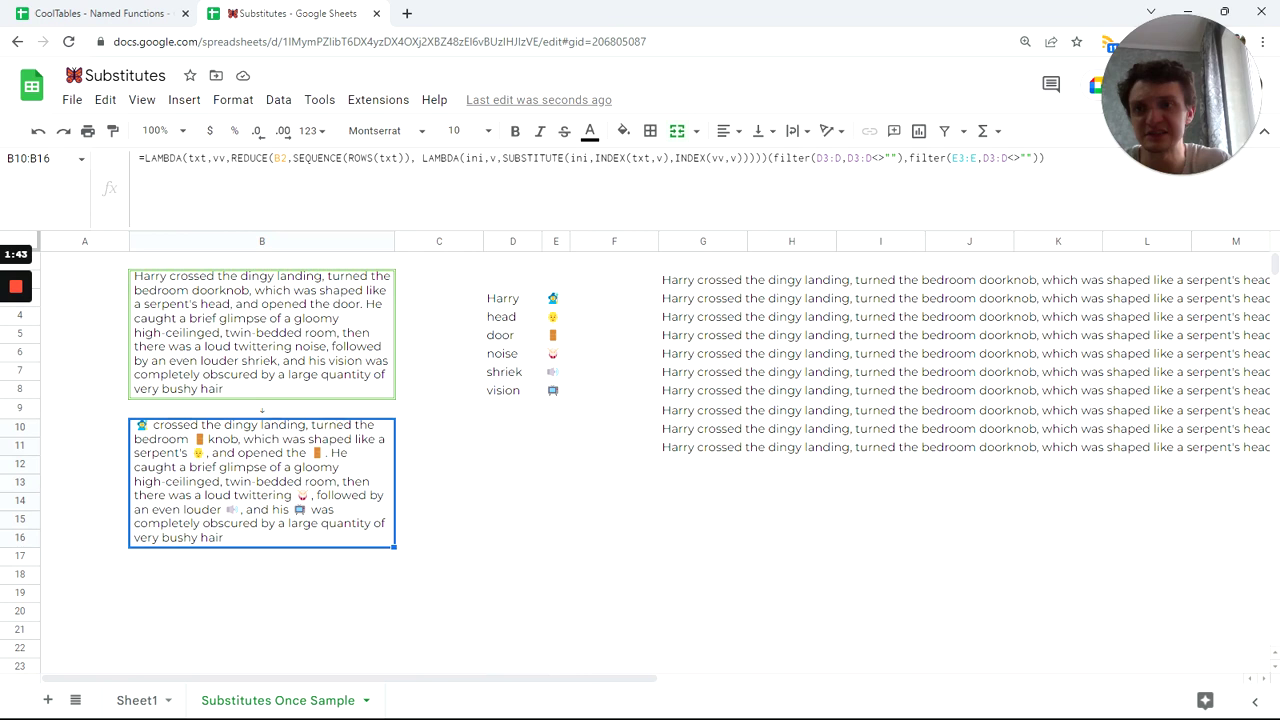
Step: Start a MAP formula in H2 with the range G2:G11 as its array
left_click(760, 282)
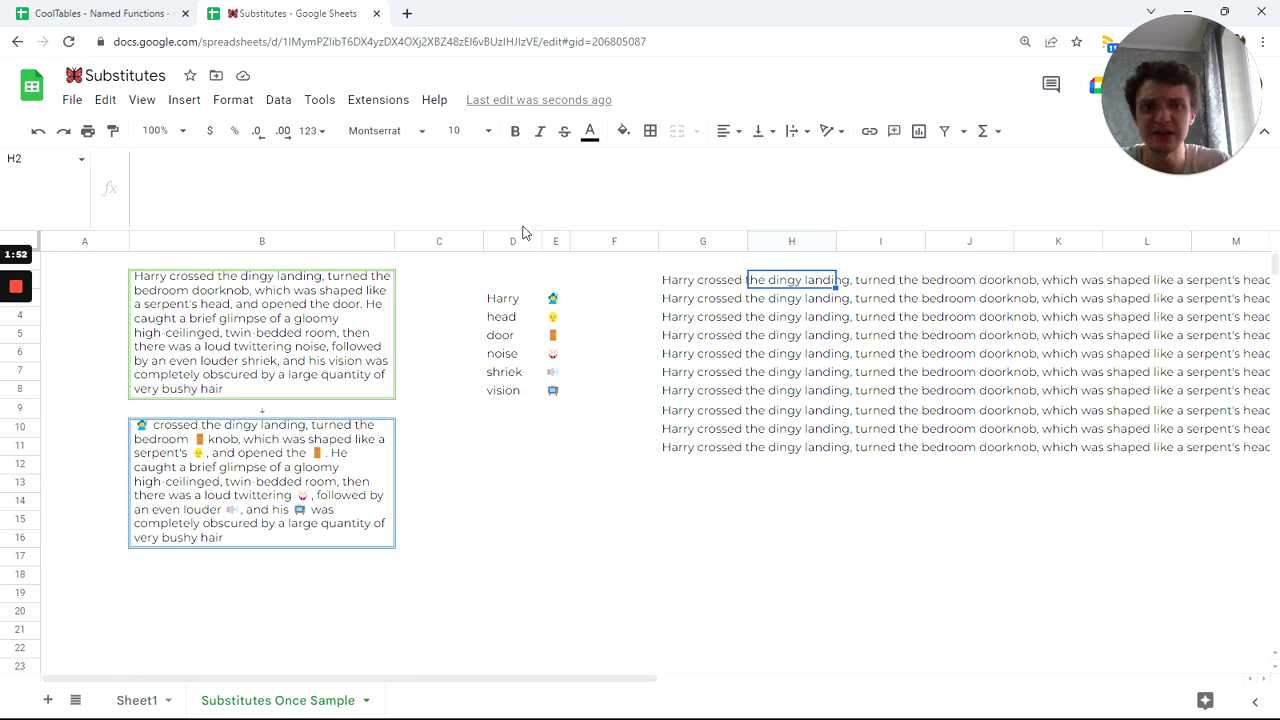
key("BackSpace")
type("=")
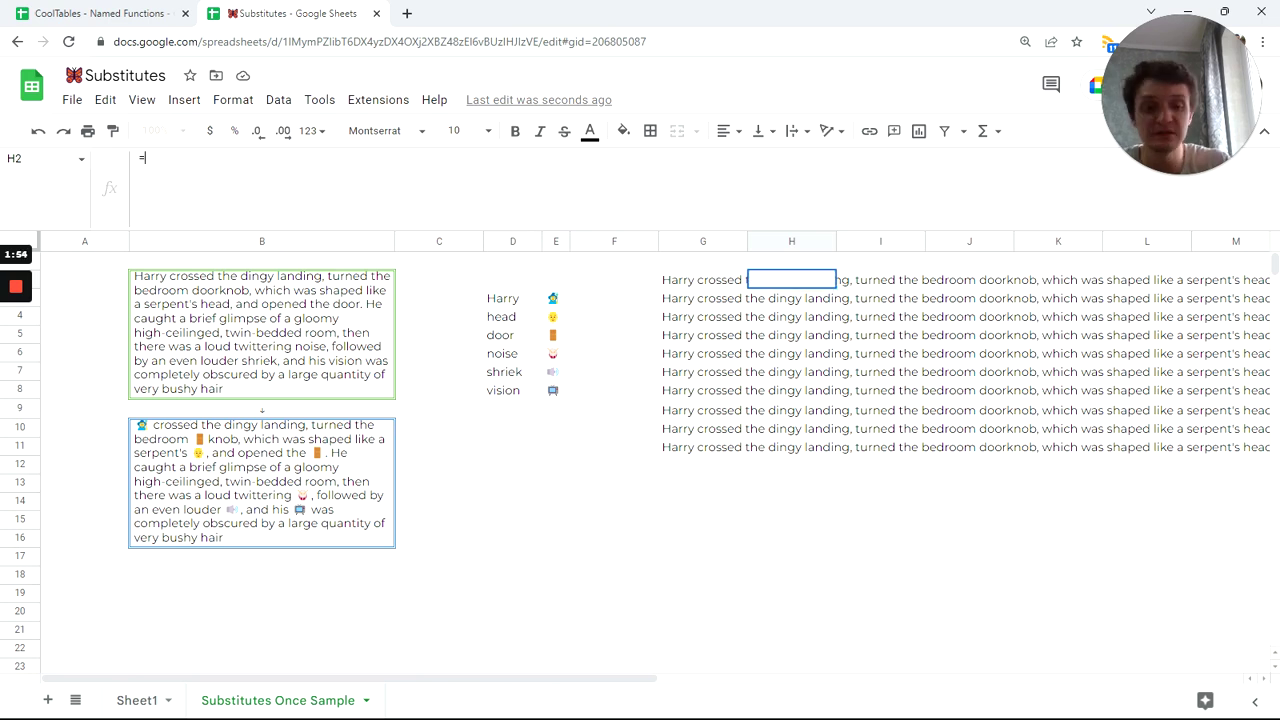
type("ьф")
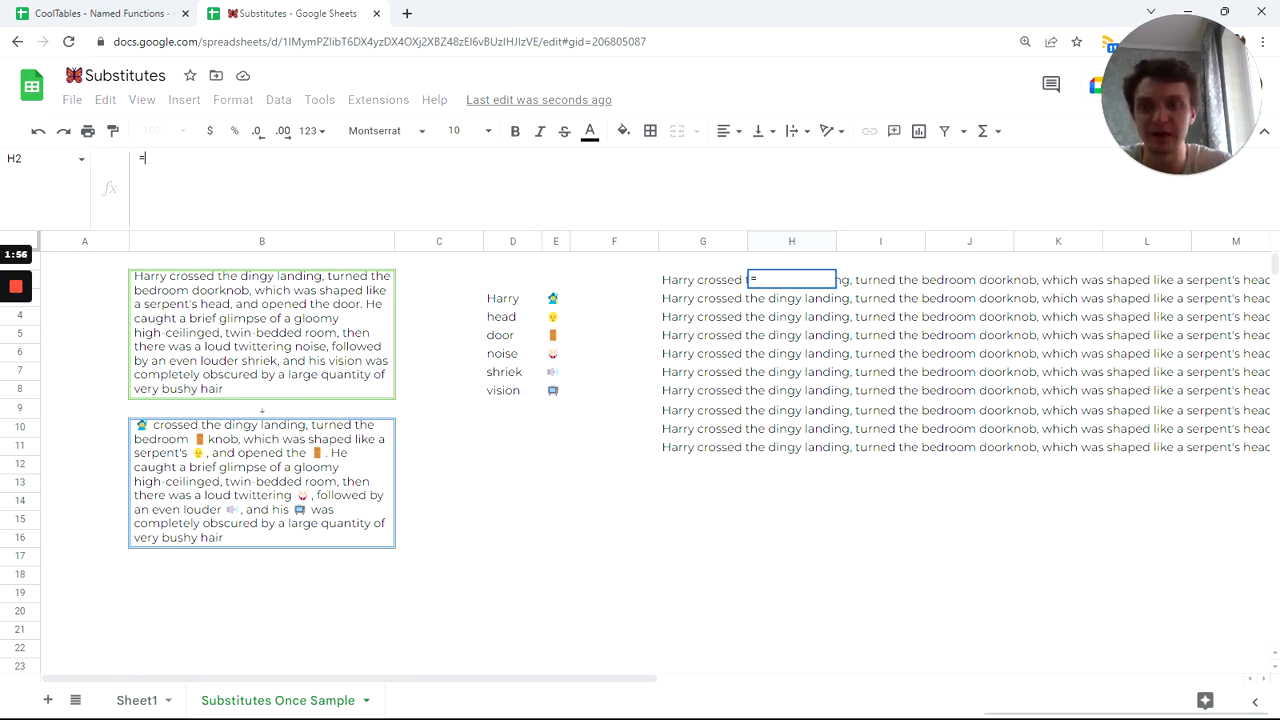
key("BackSpace")
key("BackSpace")
key("super+space")
type("map")
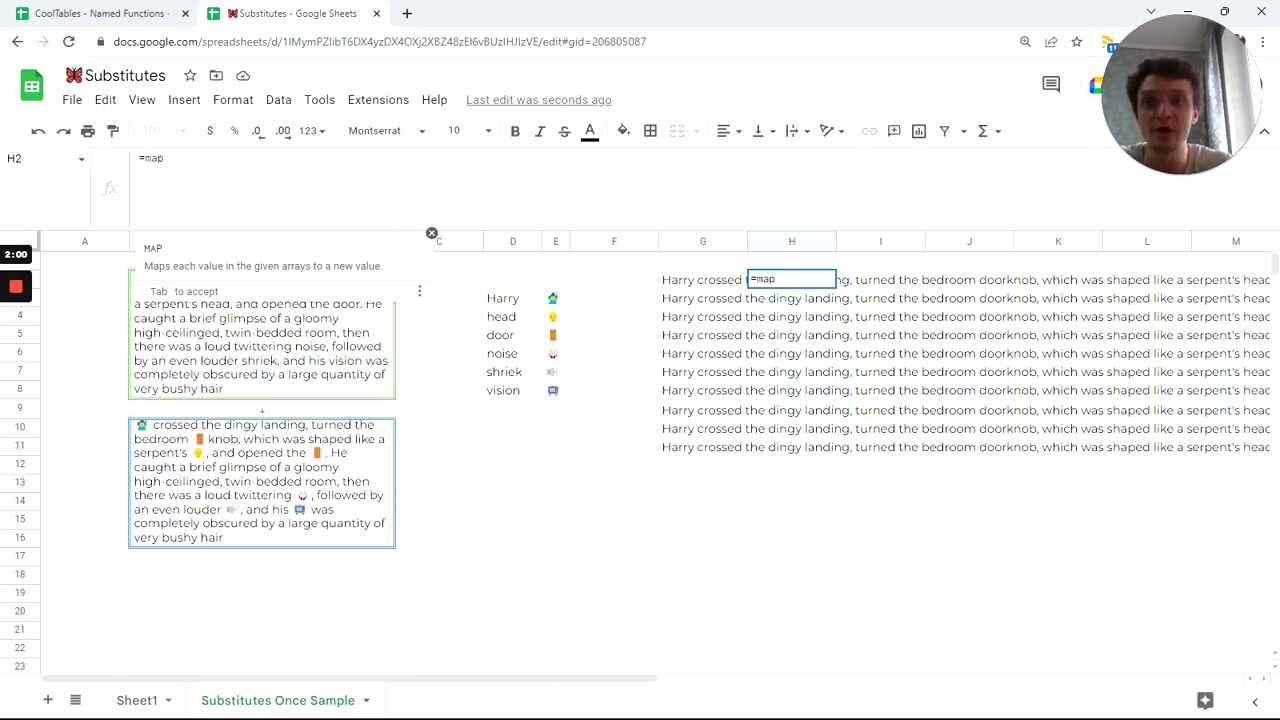
key("Tab")
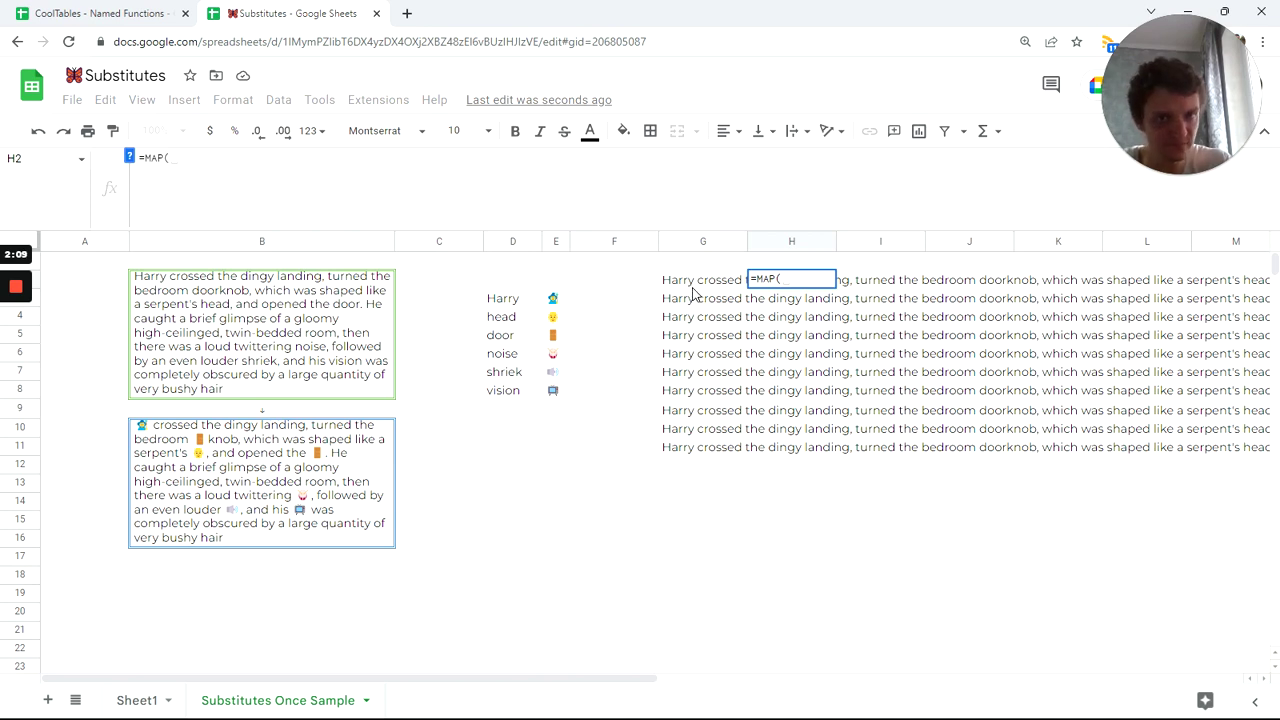
left_click_drag(688, 288, 702, 450)
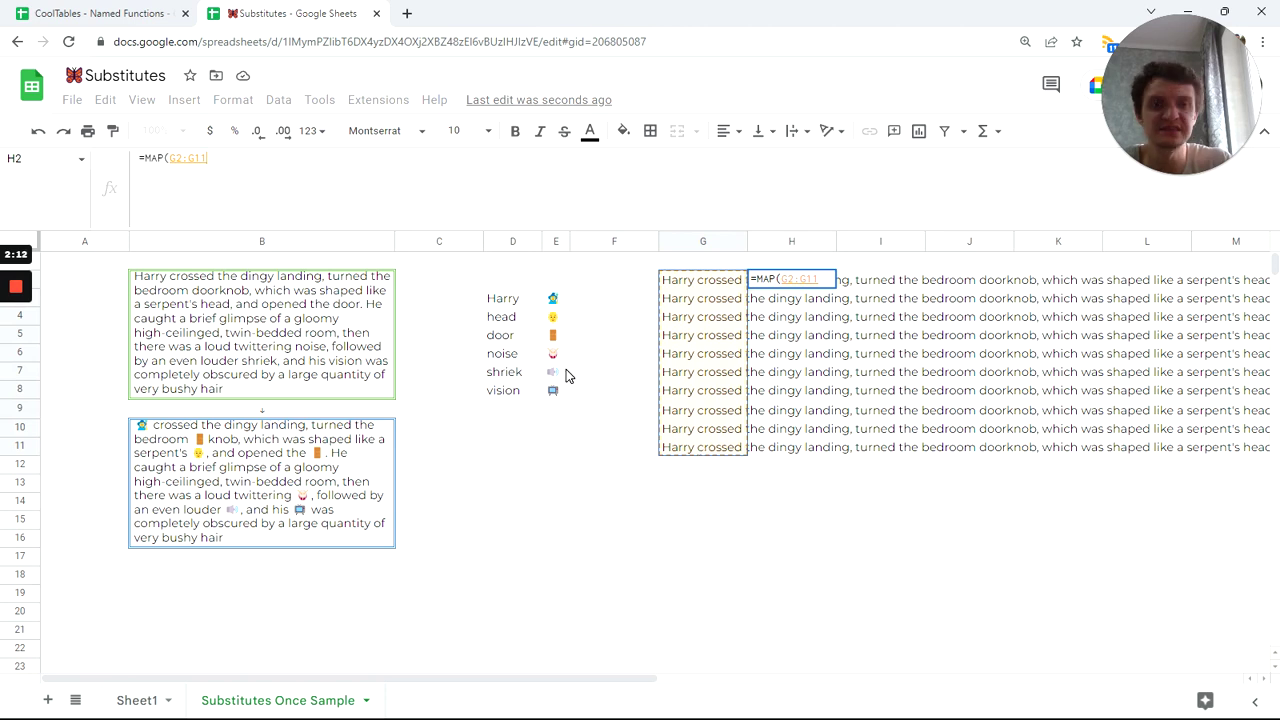
type(",")
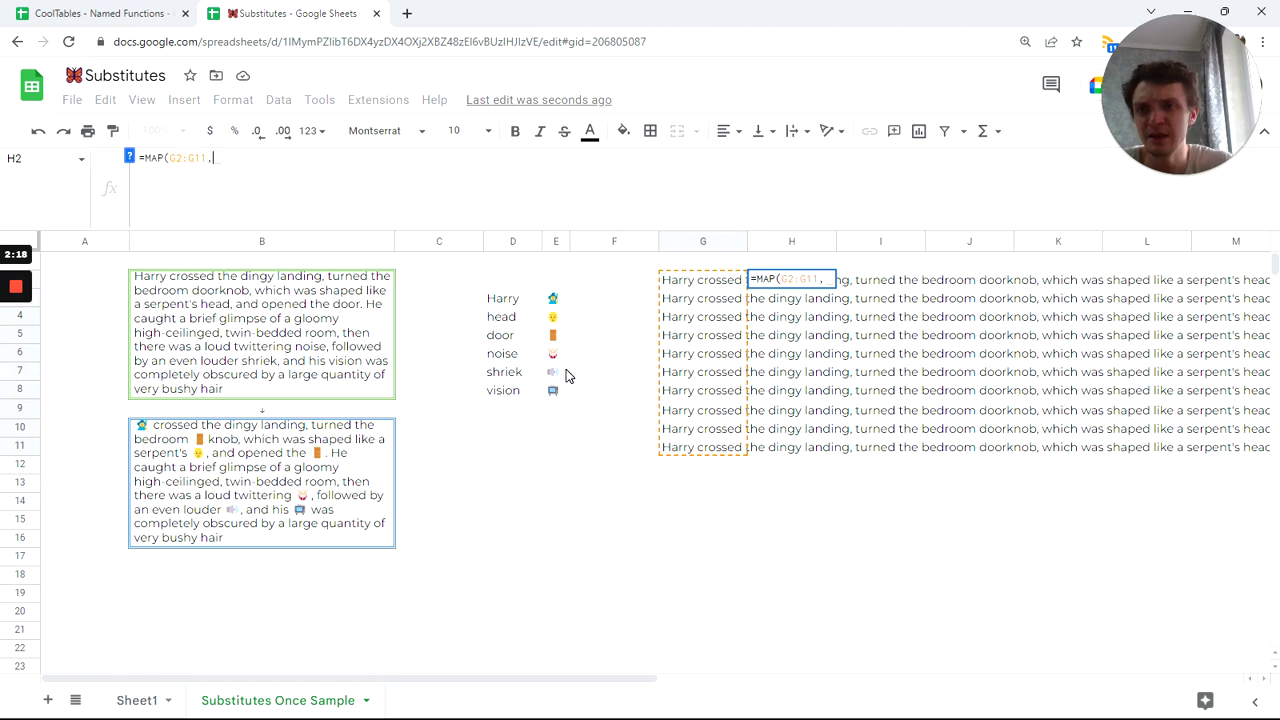
Step: Add a LAMBDA with parameter v to the H2 MAP formula and paste the copied substitution formula as its body
type("LAMBDA(")
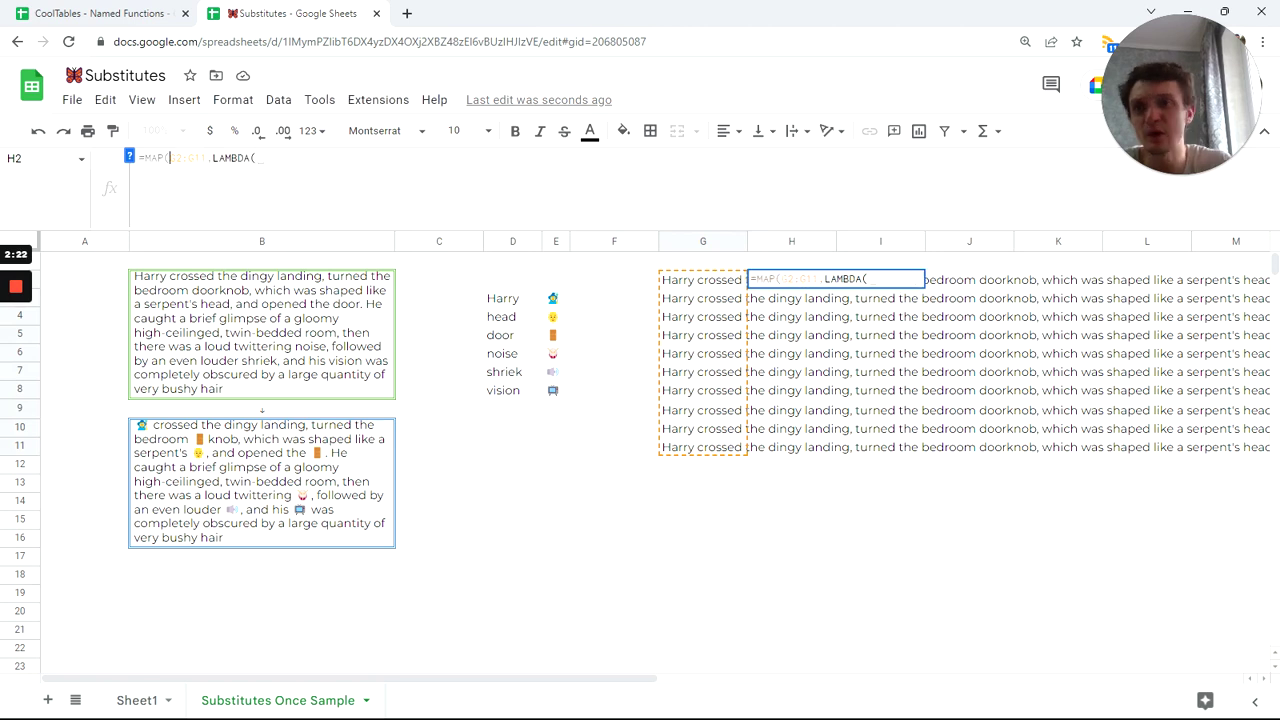
left_click_drag(169, 158, 205, 158)
left_click(258, 158)
type("v,")
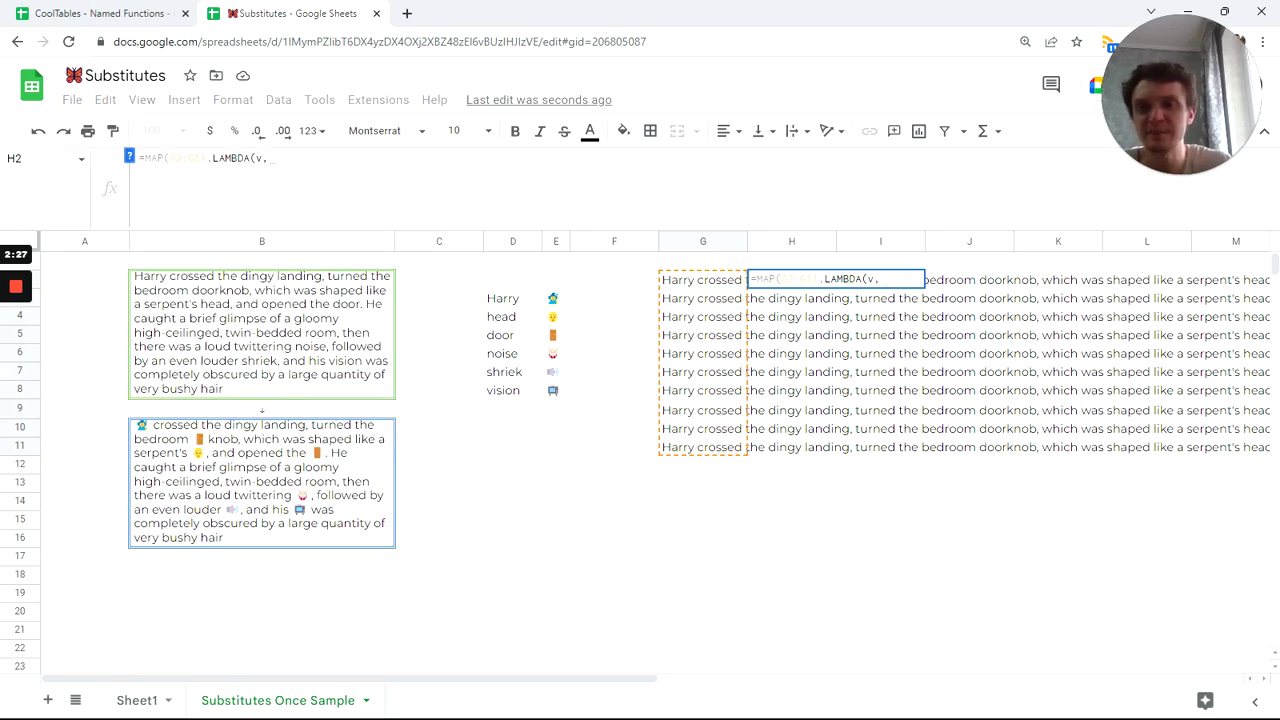
key("ctrl+v")
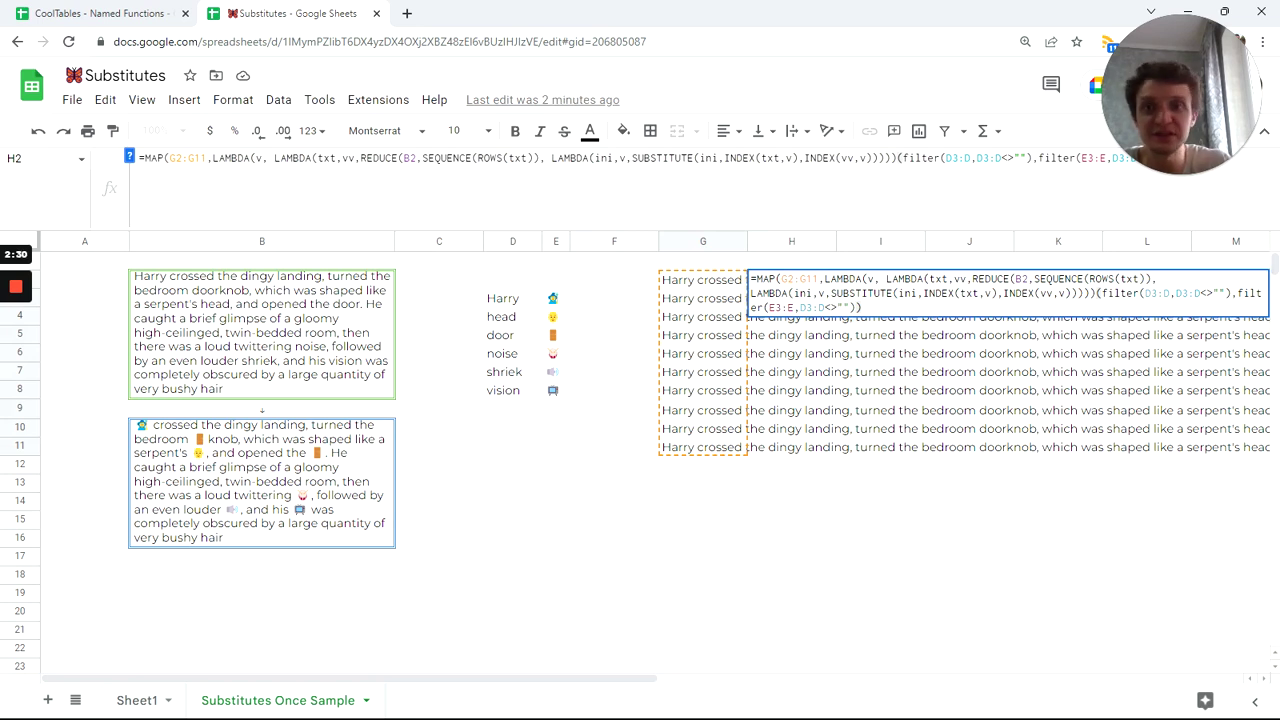
Step: Replace the B2 reference inside REDUCE with v, then complete and commit the MAP formula in H2
double_click(410, 158)
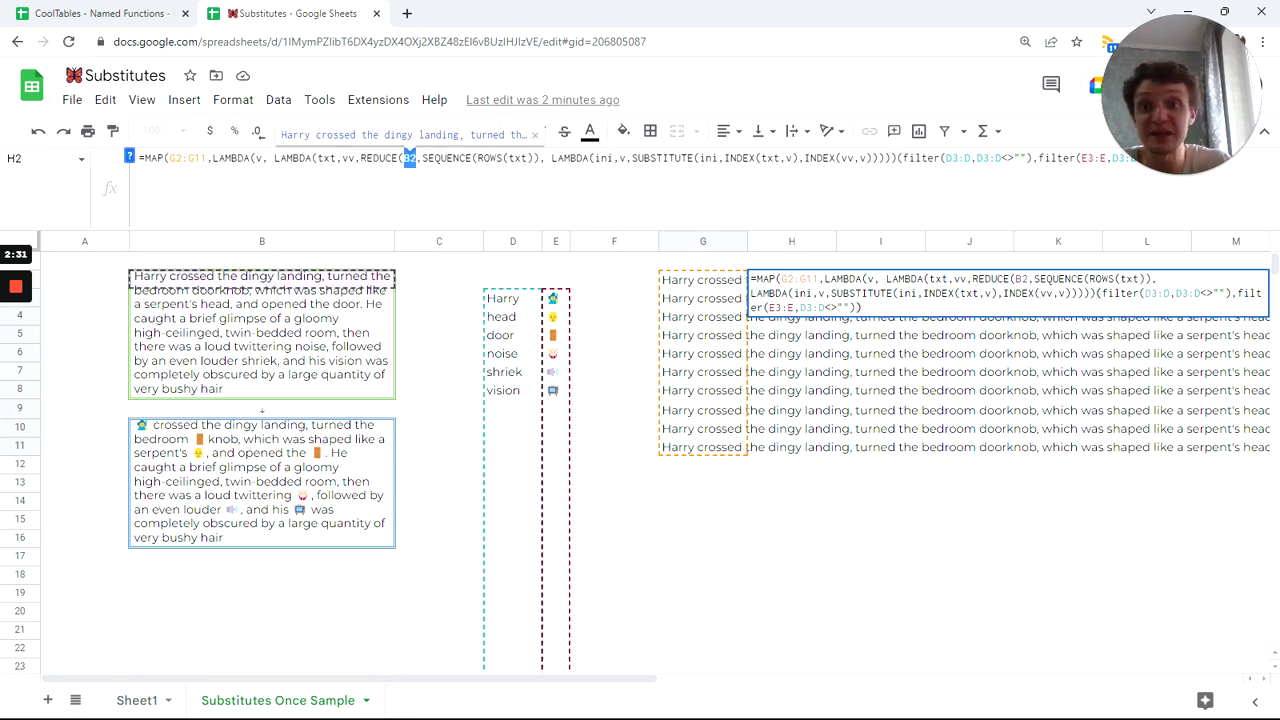
type("v")
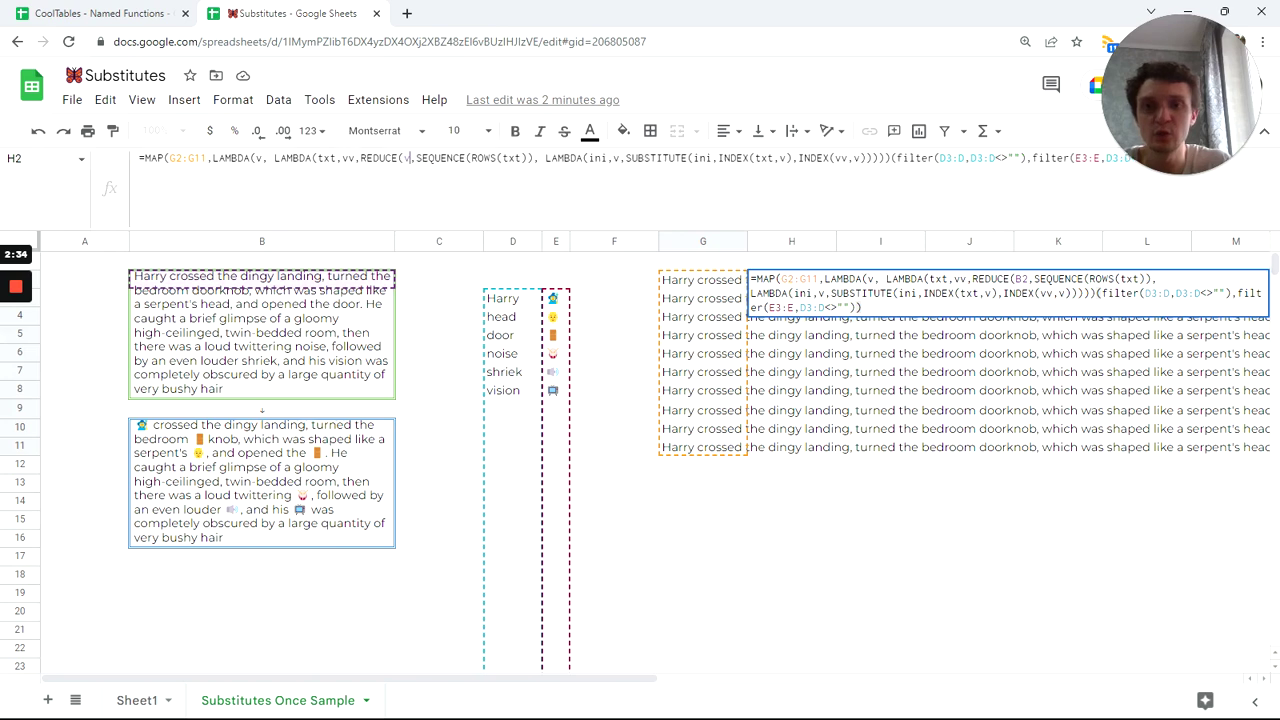
left_click_drag(1170, 121, 1192, 590)
left_click(1190, 166)
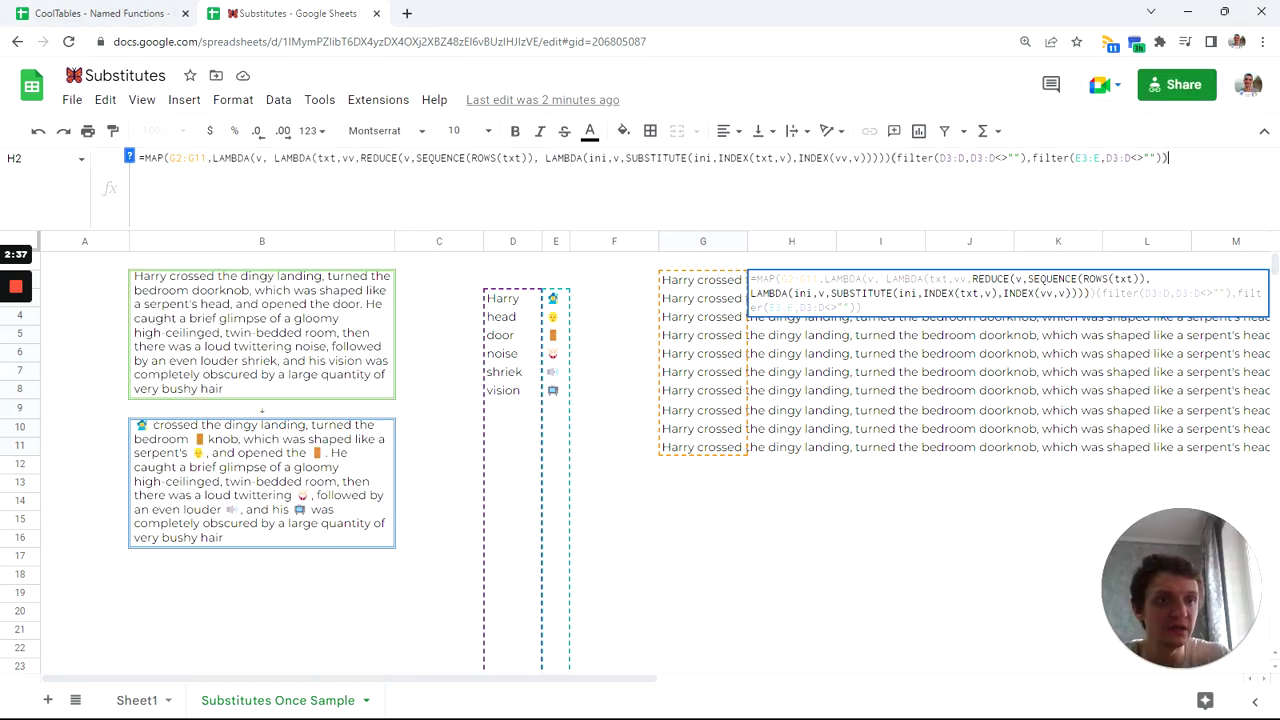
key("Return")
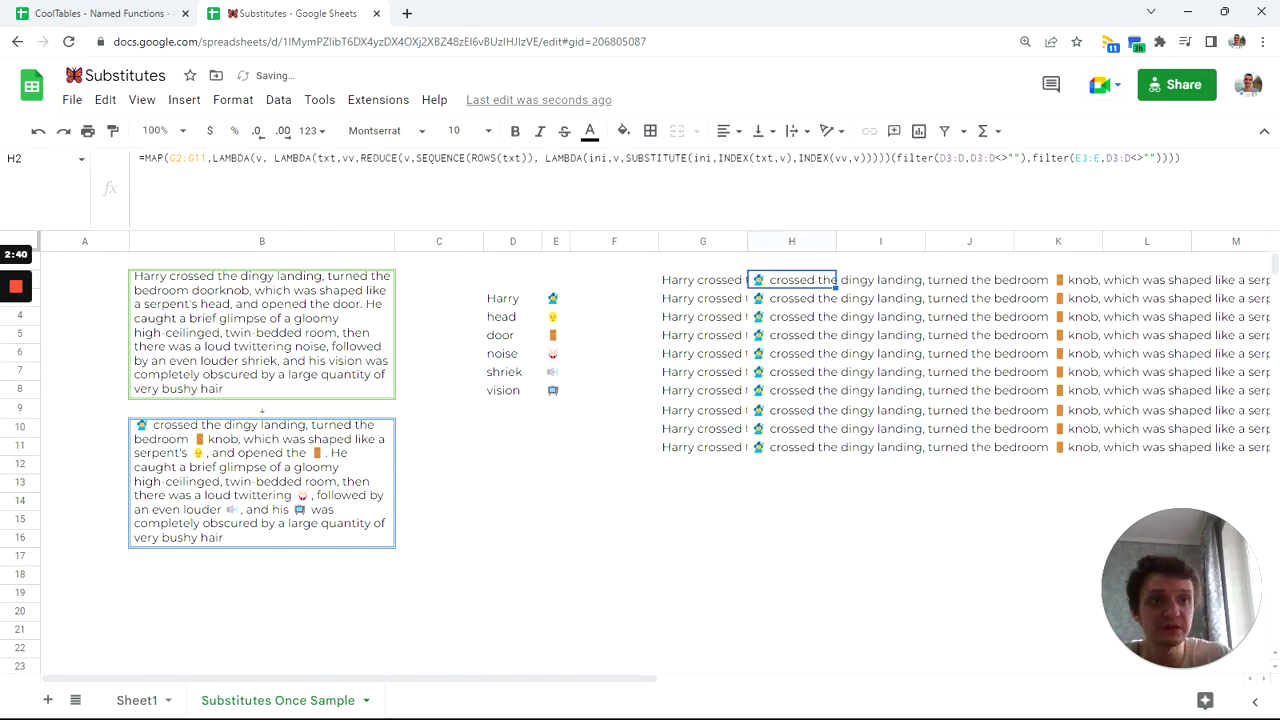
Step: Test the MAP formula with an empty source by clearing G8, and undo the deletion
left_click(791, 428)
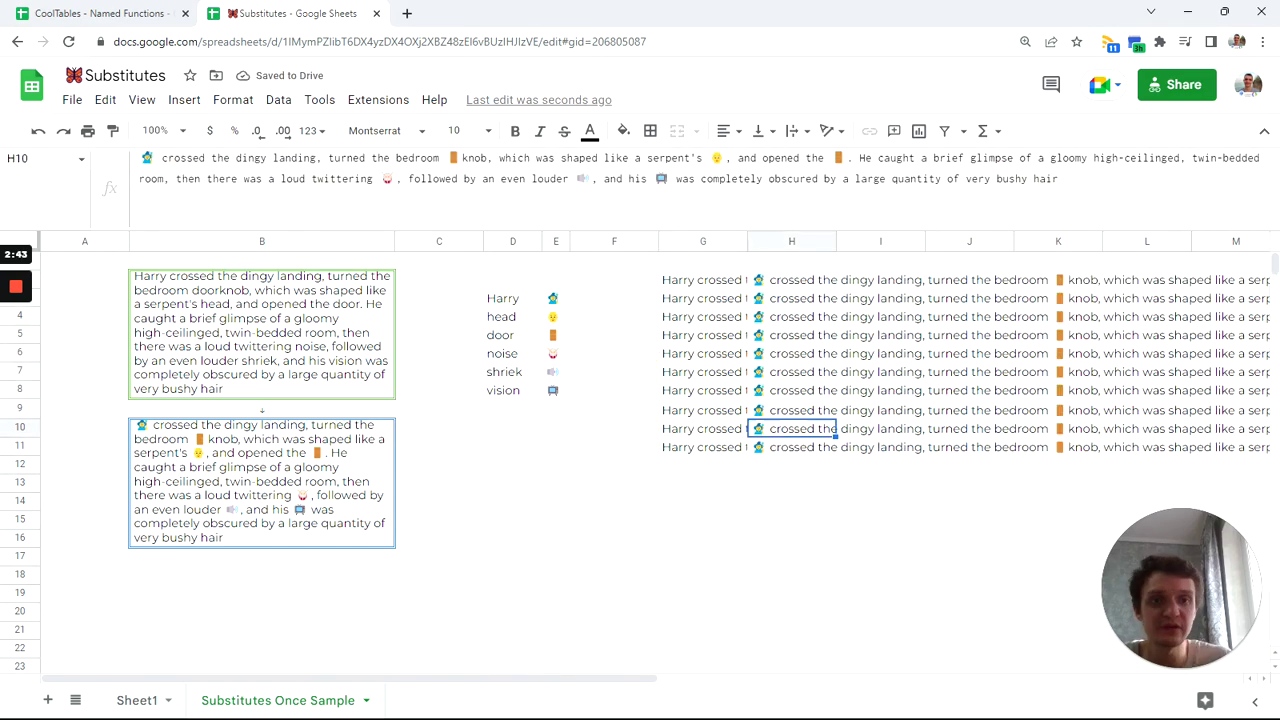
key("Up")
key("Up")
key("Left")
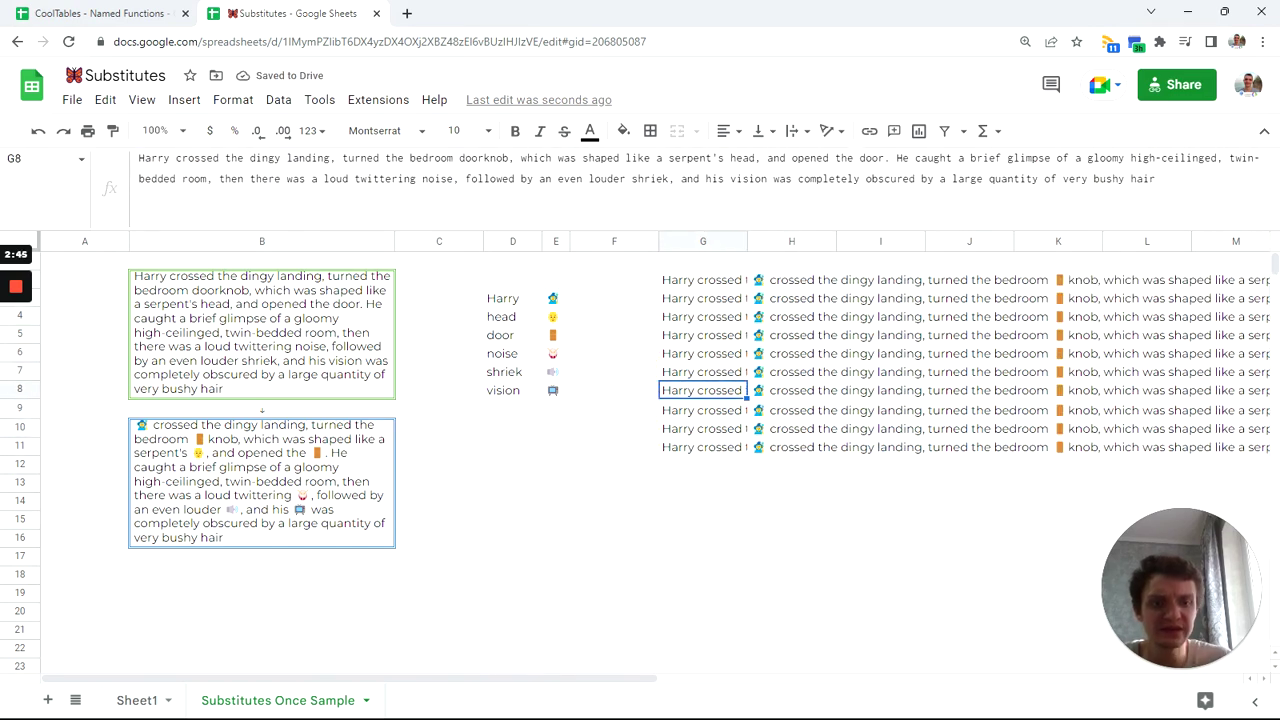
key("Delete")
key("ctrl+z")
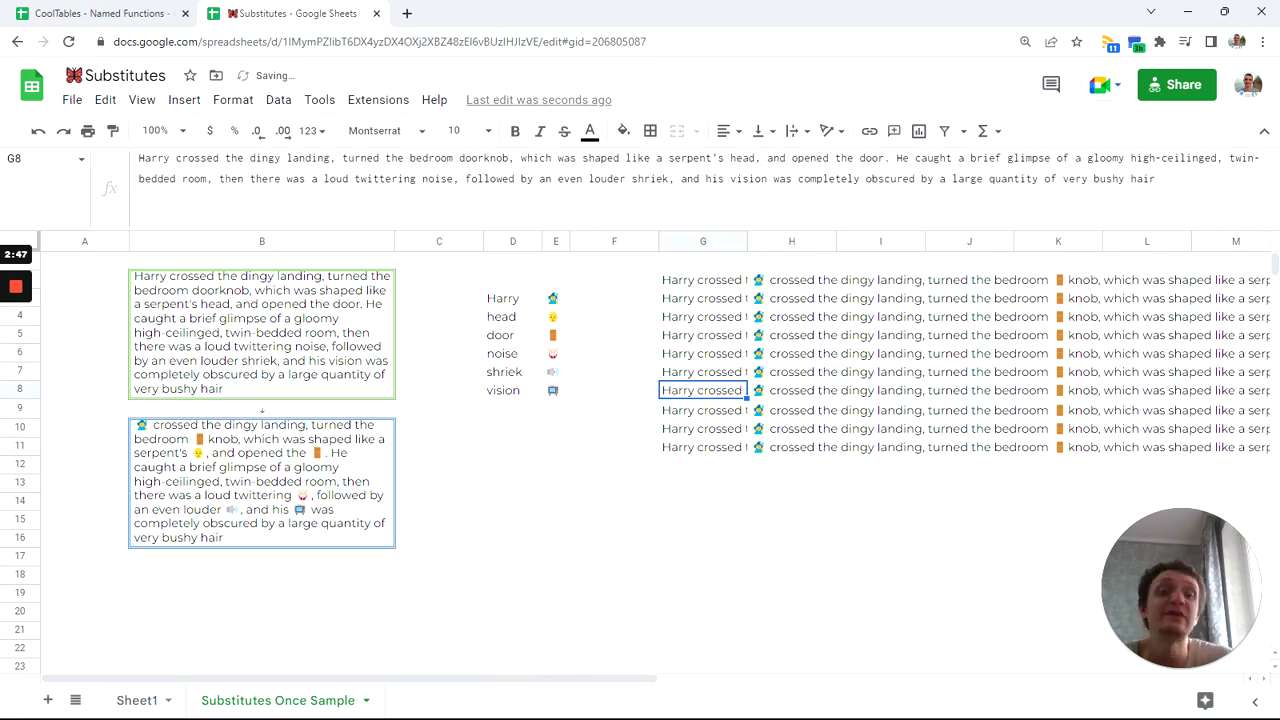
Step: Review the H2 formula against the source texts in column G, the results in column H and the replacement list in D3:E8
key("Right")
key("Up")
key("Up")
key("Up")
key("Up")
key("Up")
key("Up")
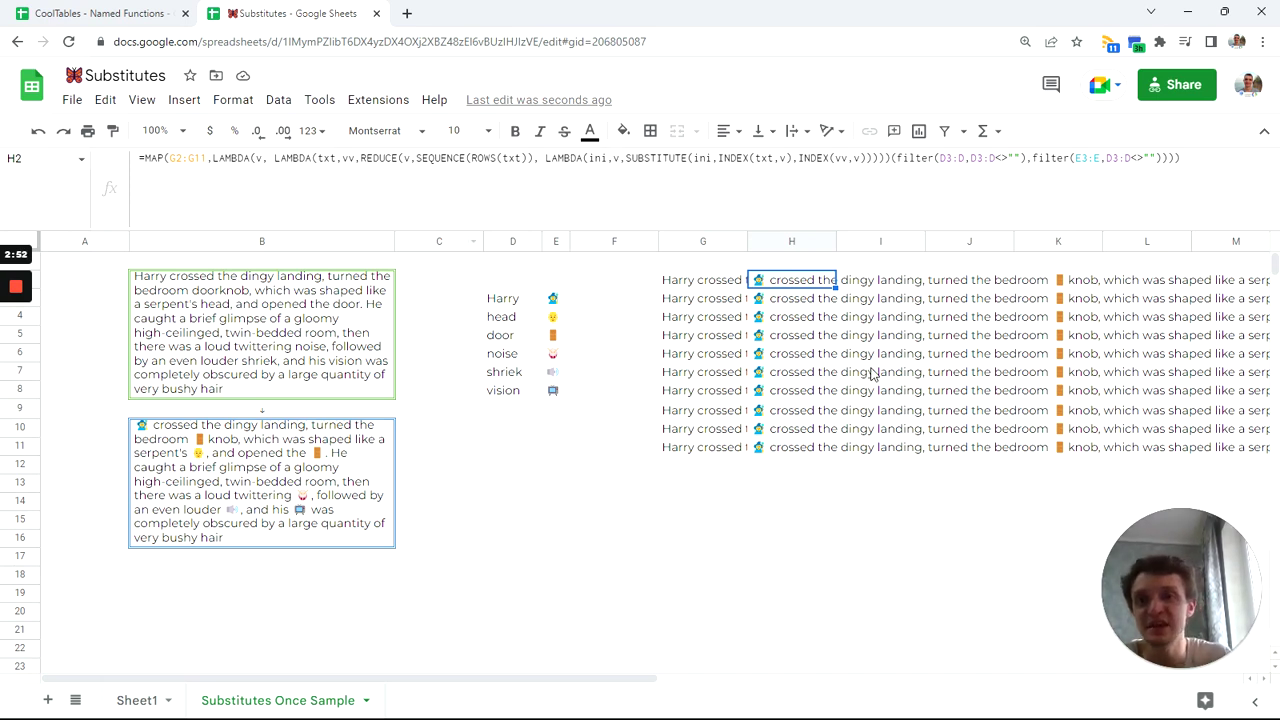
left_click(717, 375)
left_click(811, 361)
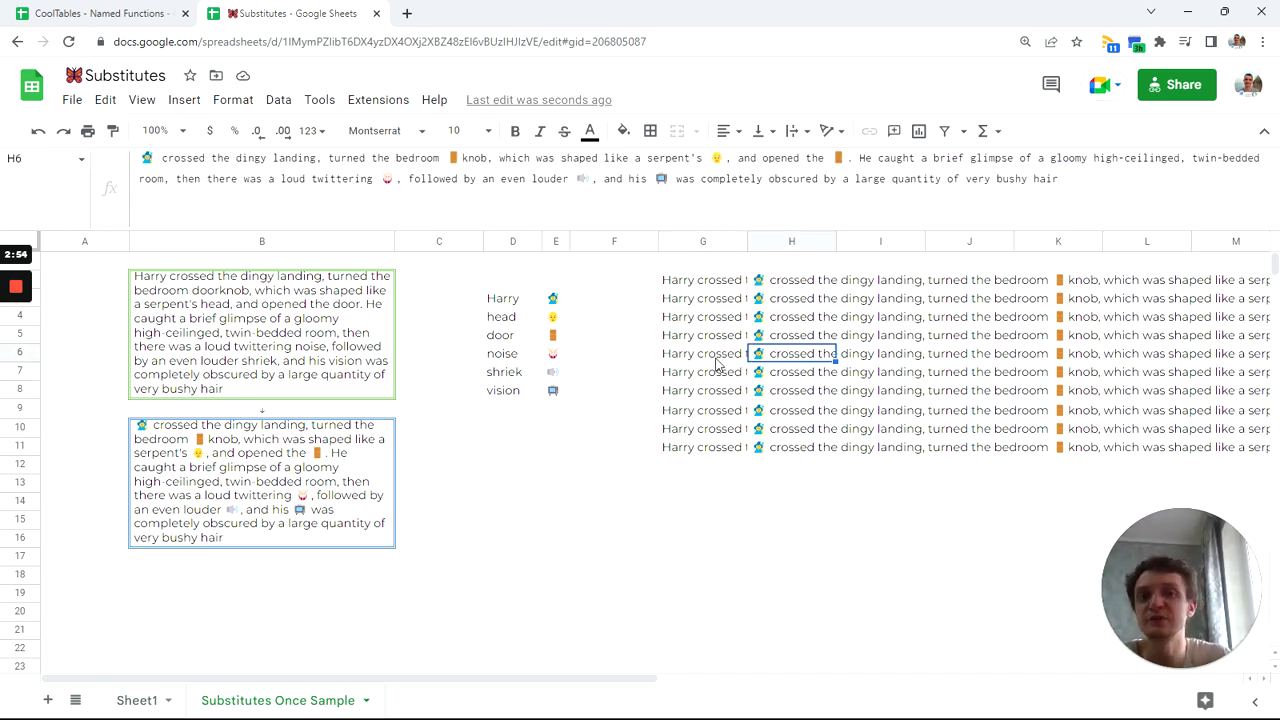
left_click_drag(512, 304, 556, 390)
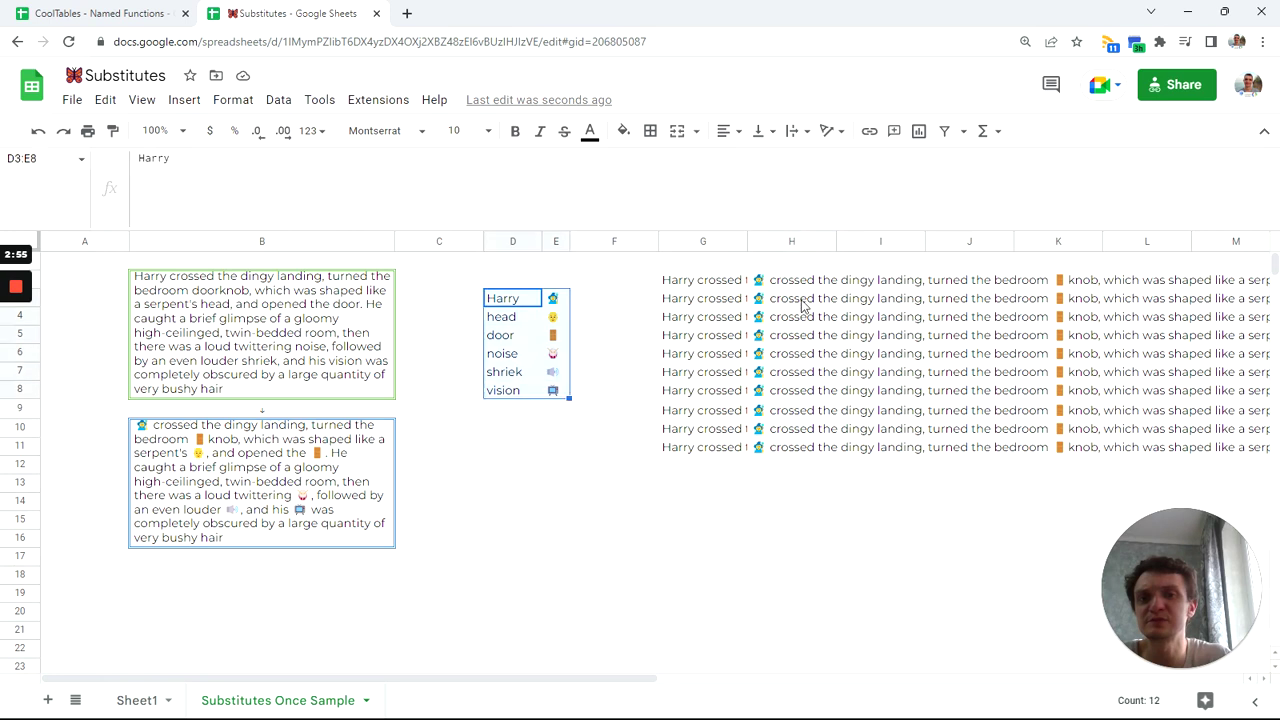
left_click(789, 286)
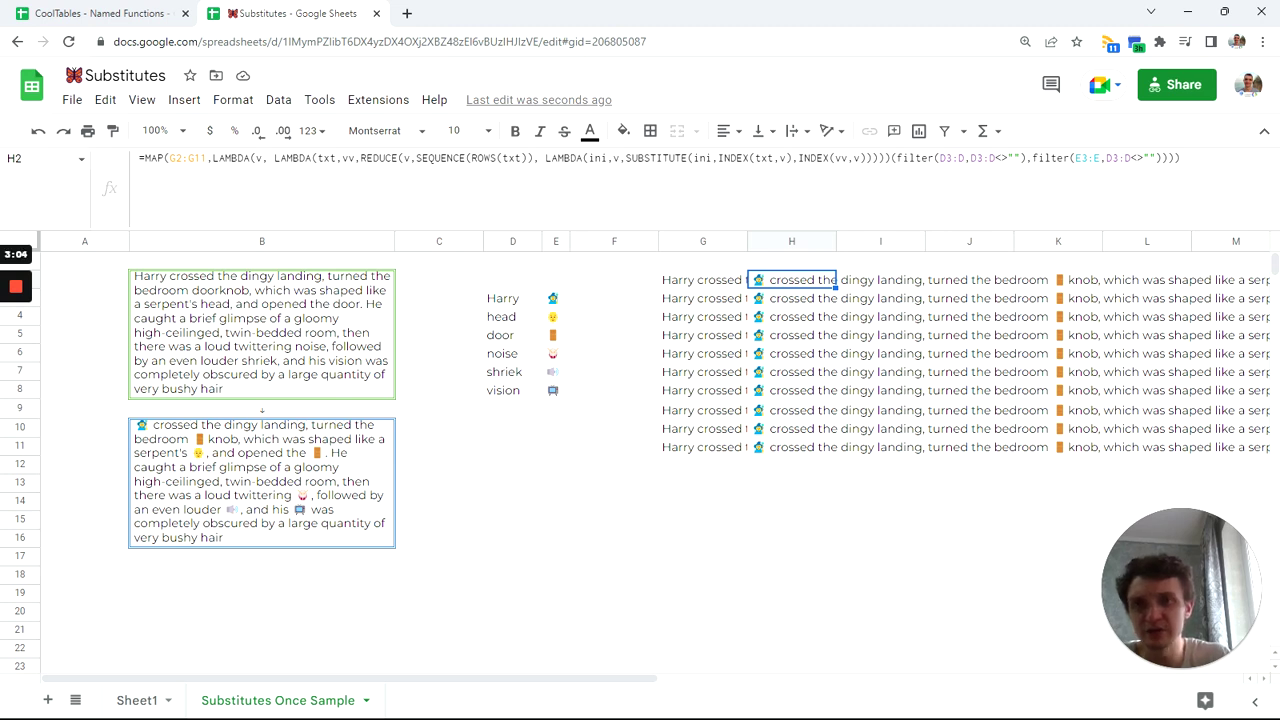
Step: Wrap the REDUCE part of the H2 formula in if(v="",, …) so empty source cells return blank
left_click(308, 158)
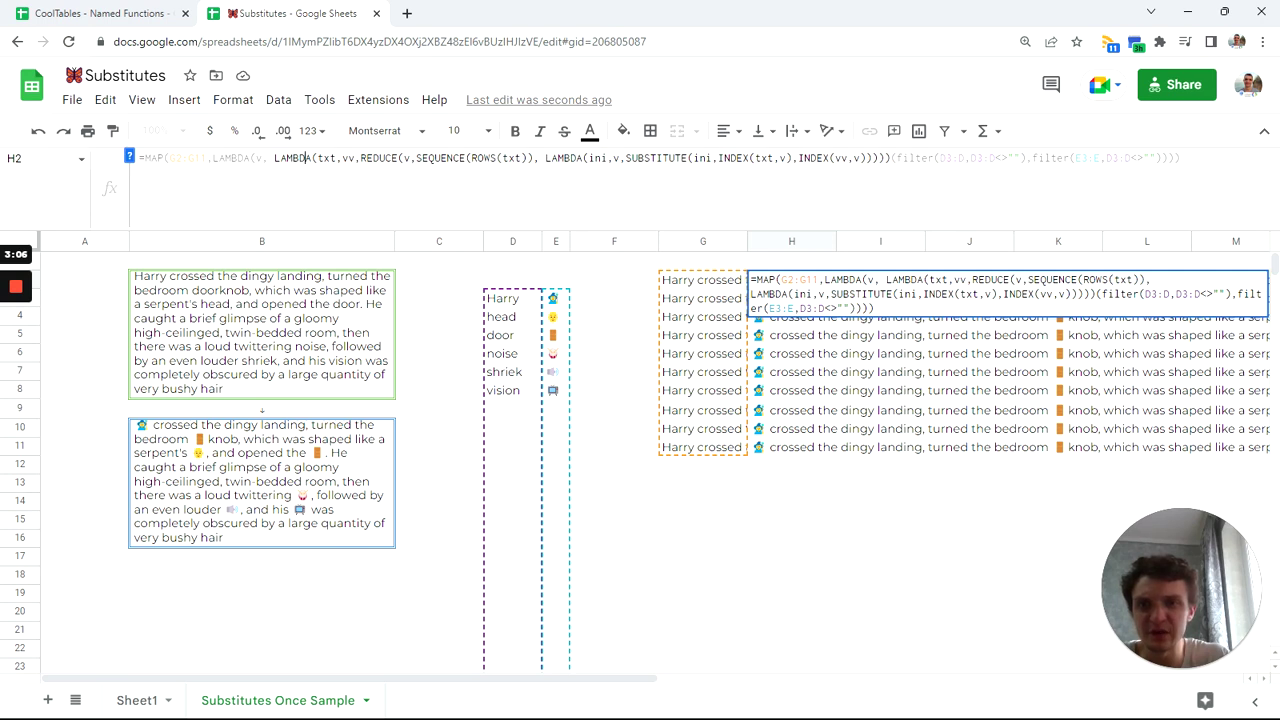
left_click(362, 158)
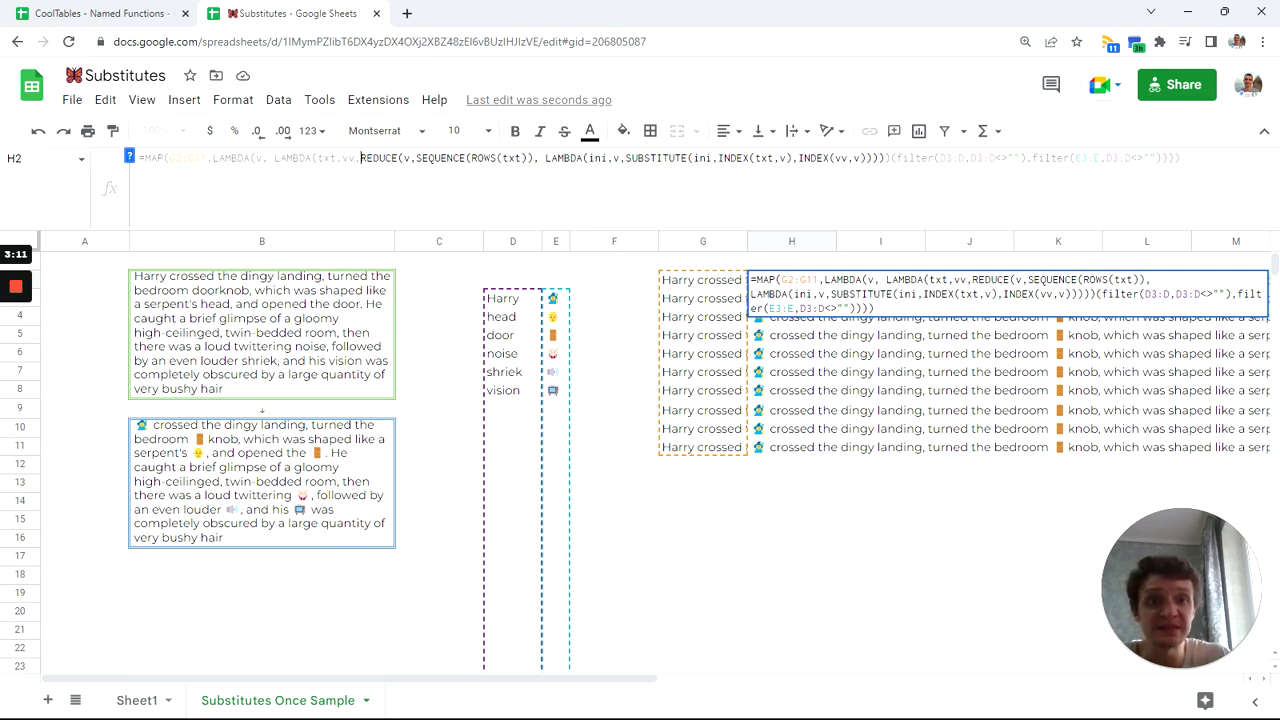
key("ctrl+Return")
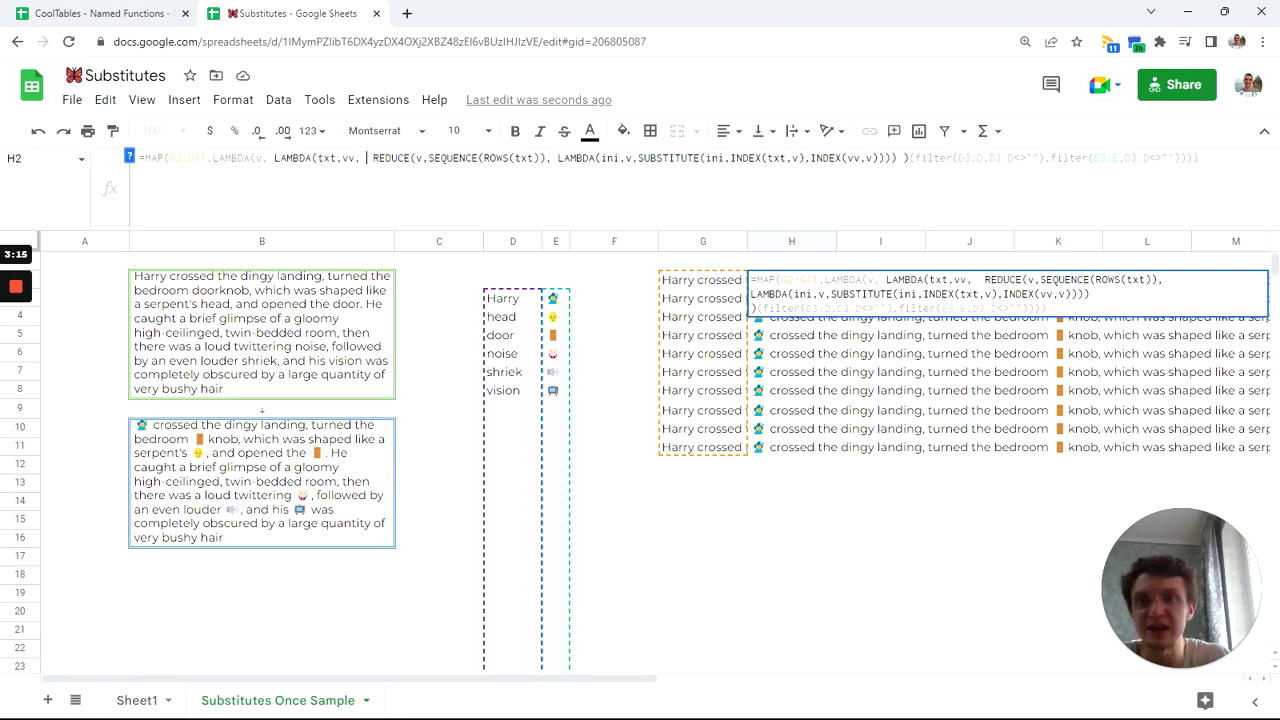
type("if(v=")
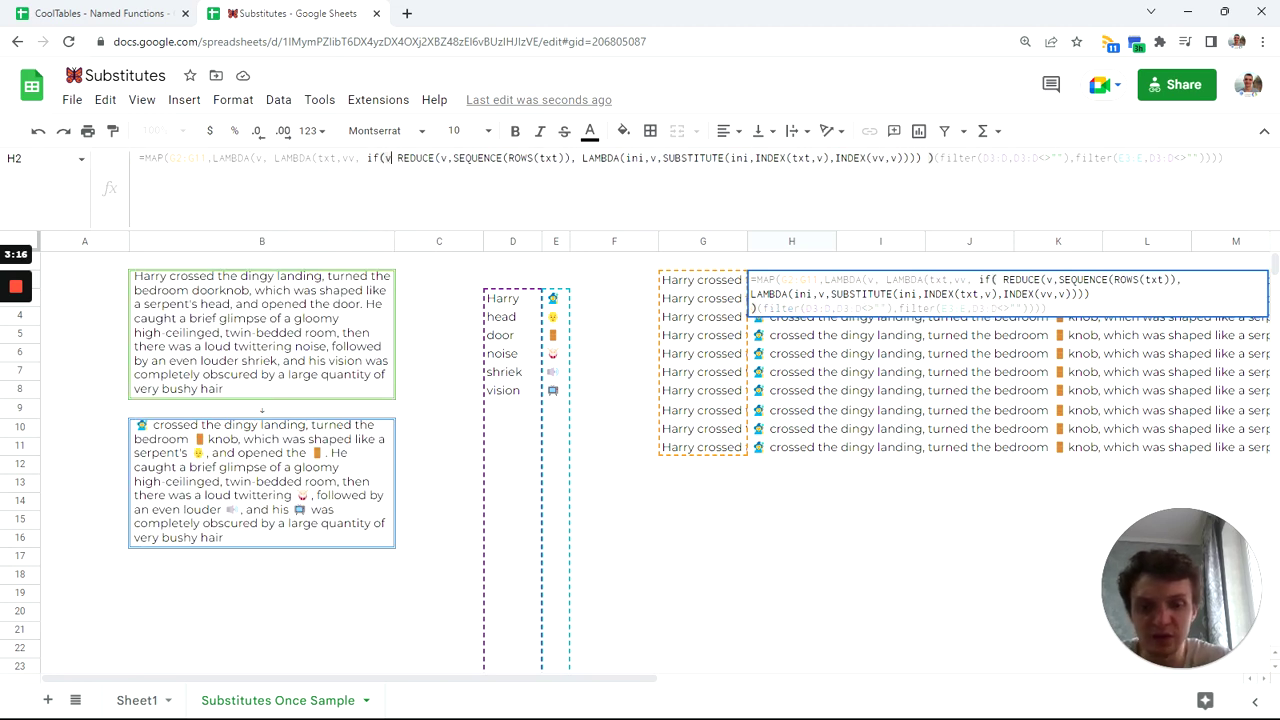
type("\"\",,")
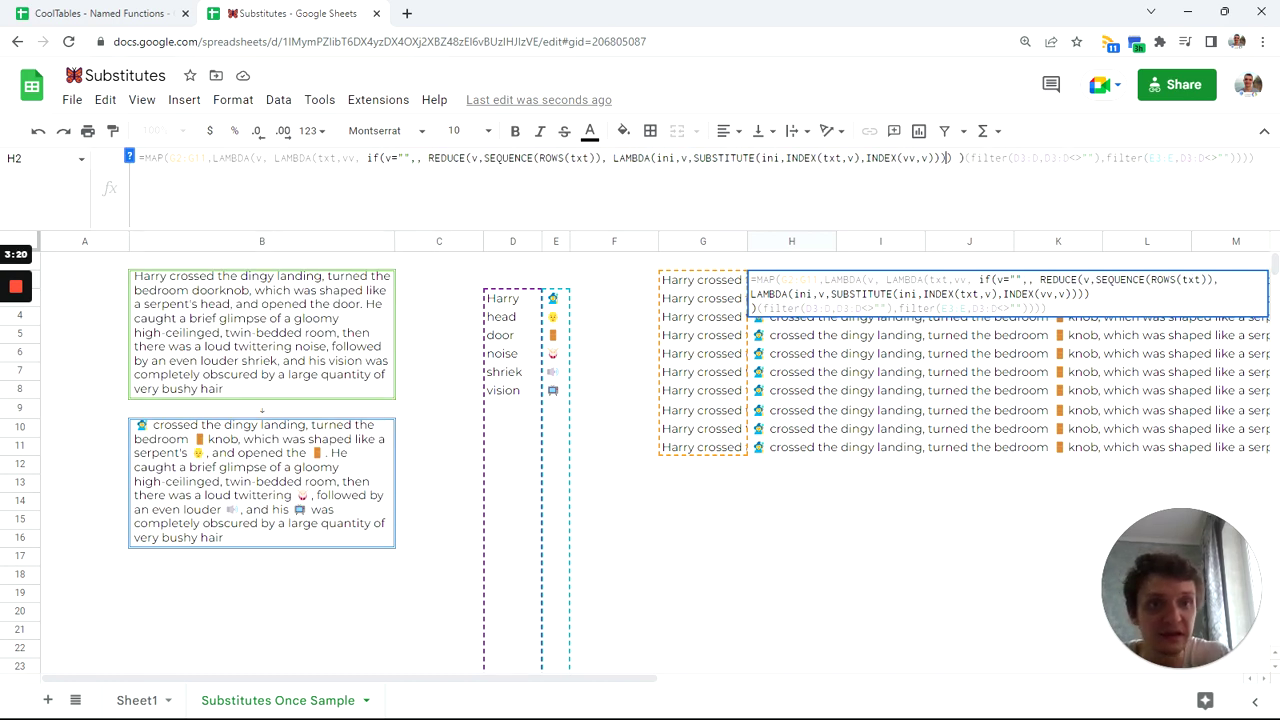
type(")")
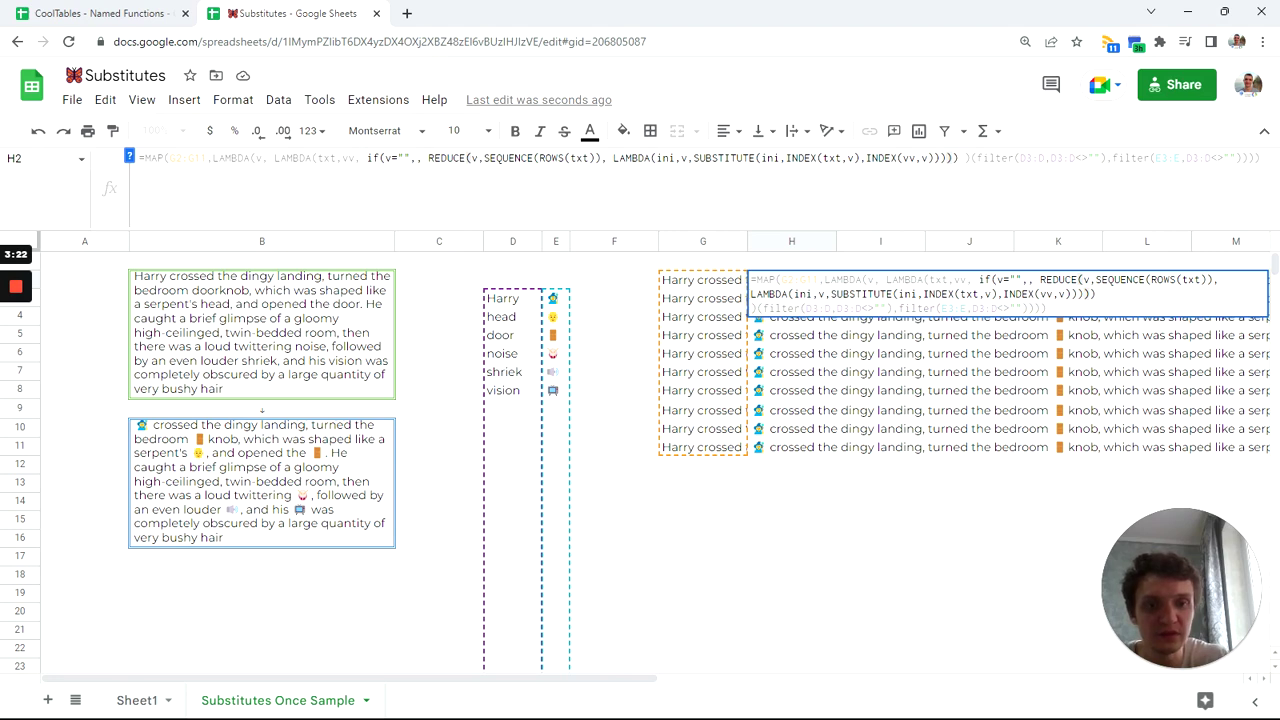
key("Return")
key("Up")
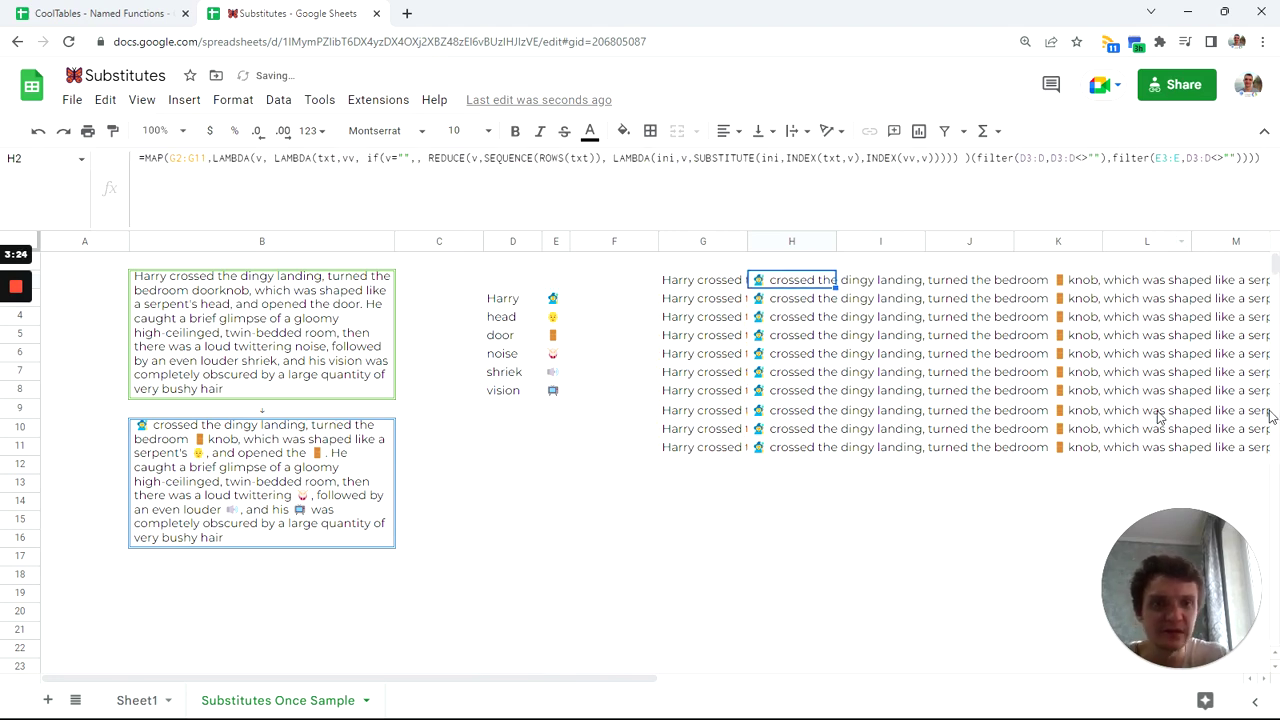
Step: Test the blank-cell check by clearing the source text in G5, and undo the deletion
left_click(700, 338)
key("Delete")
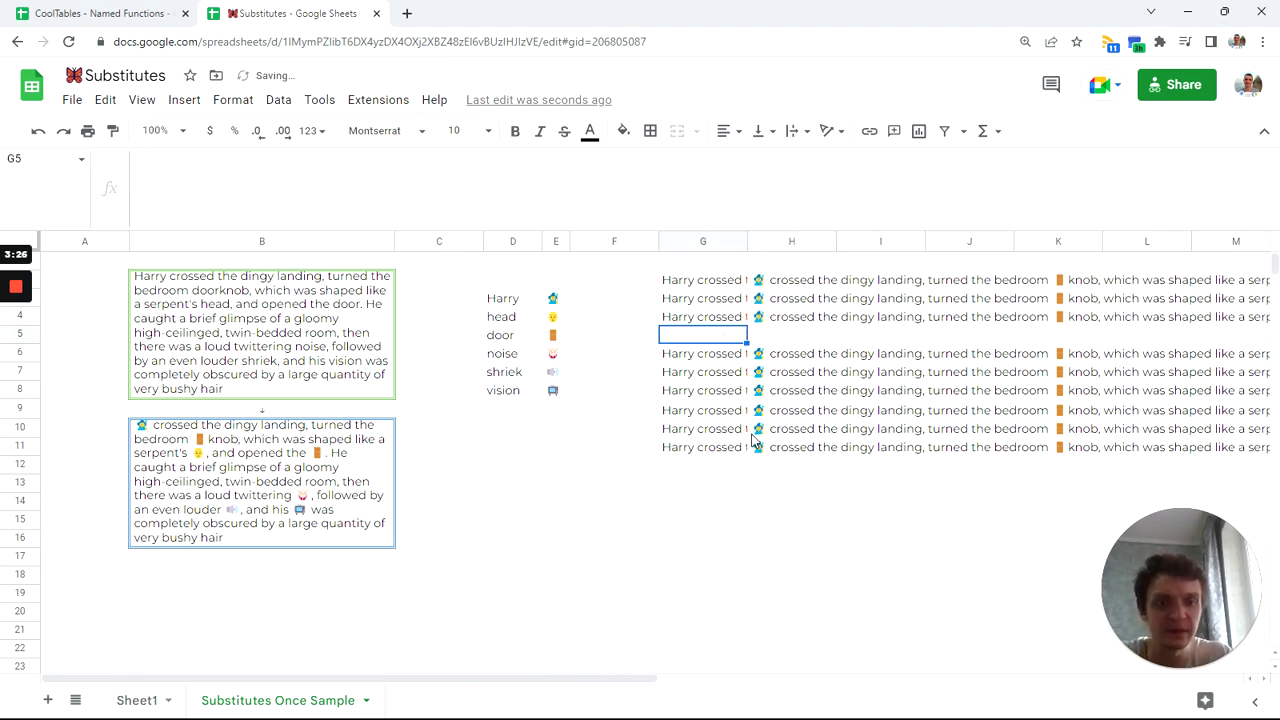
key("ctrl+z")
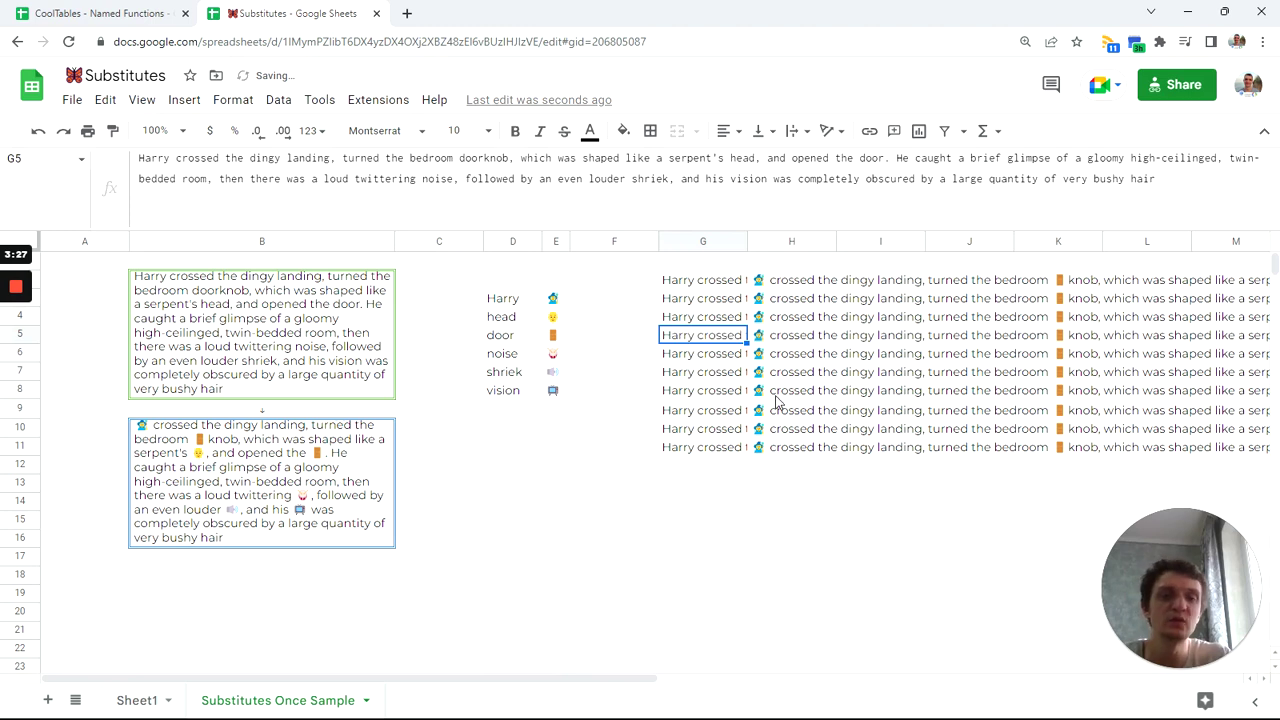
Step: Change the MAP array in the H2 formula to the open-ended range G2:G
left_click(782, 284)
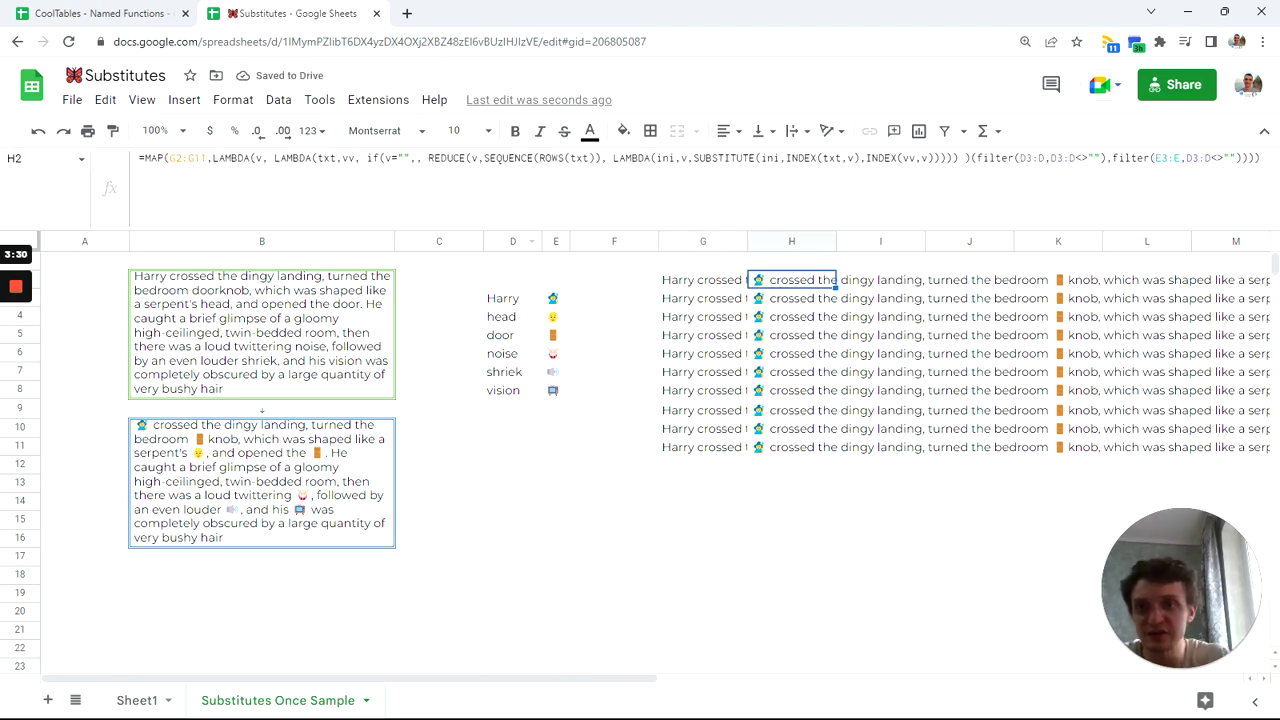
left_click_drag(207, 158, 195, 158)
key("BackSpace")
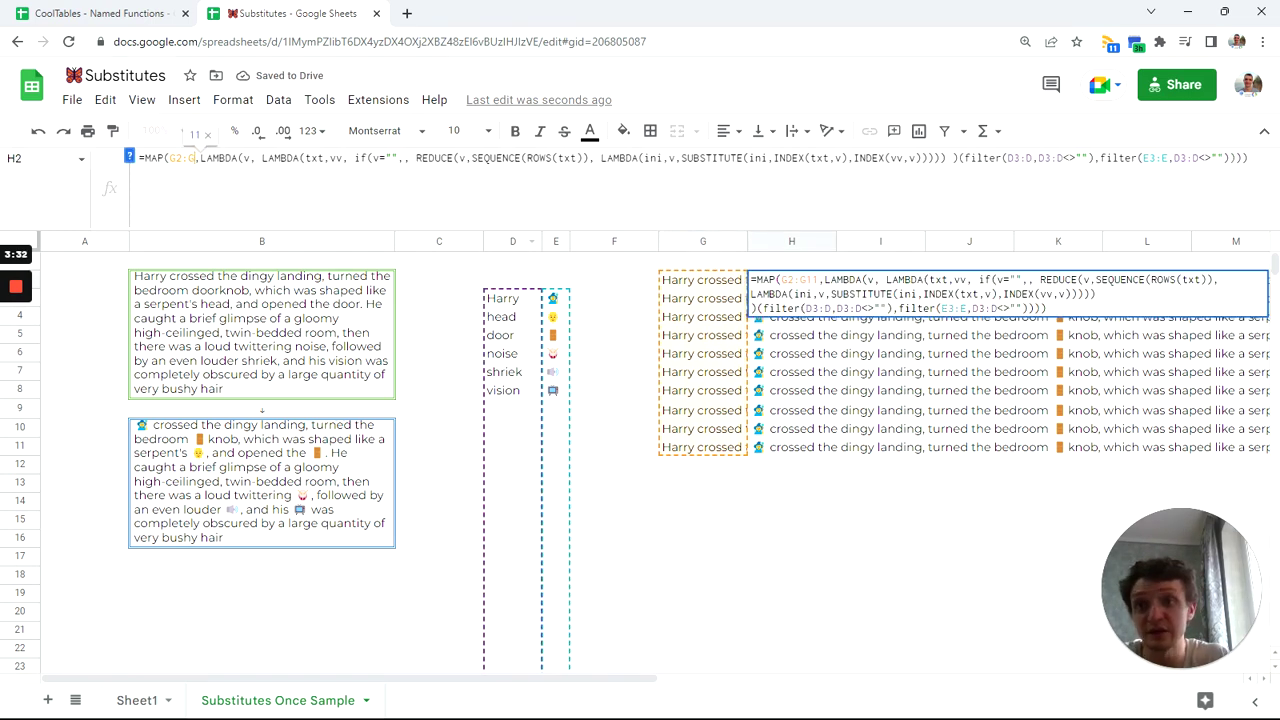
key("Return")
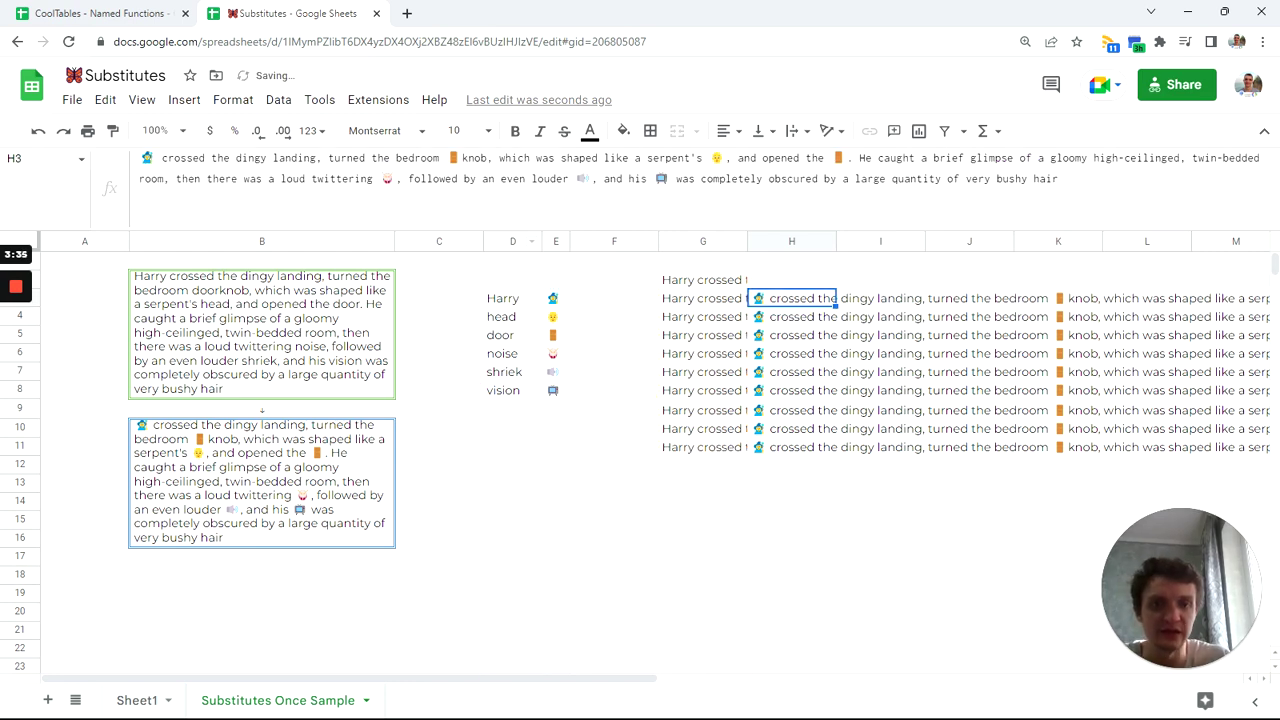
Step: Check how far the expanded results reach down column H and inspect the open-ended range in the H2 formula
key("Up")
key("ctrl+Down")
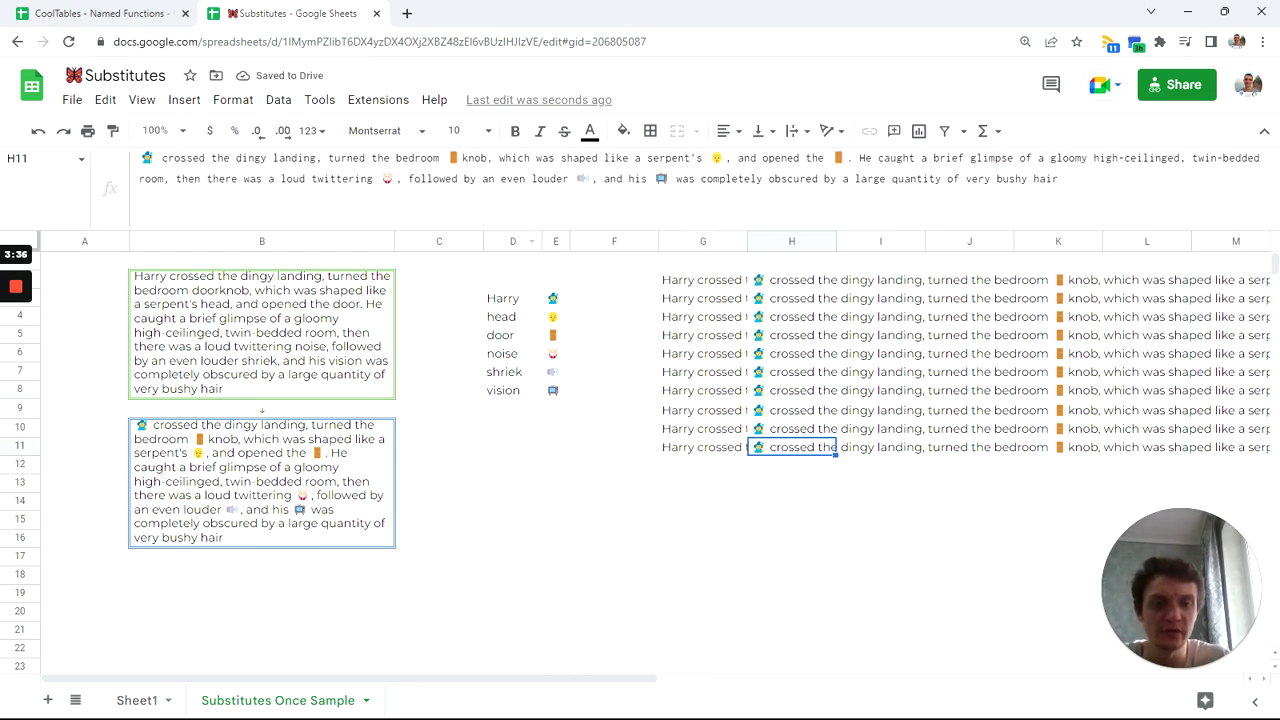
key("ctrl+Down")
key("ctrl+Up")
key("ctrl+Up")
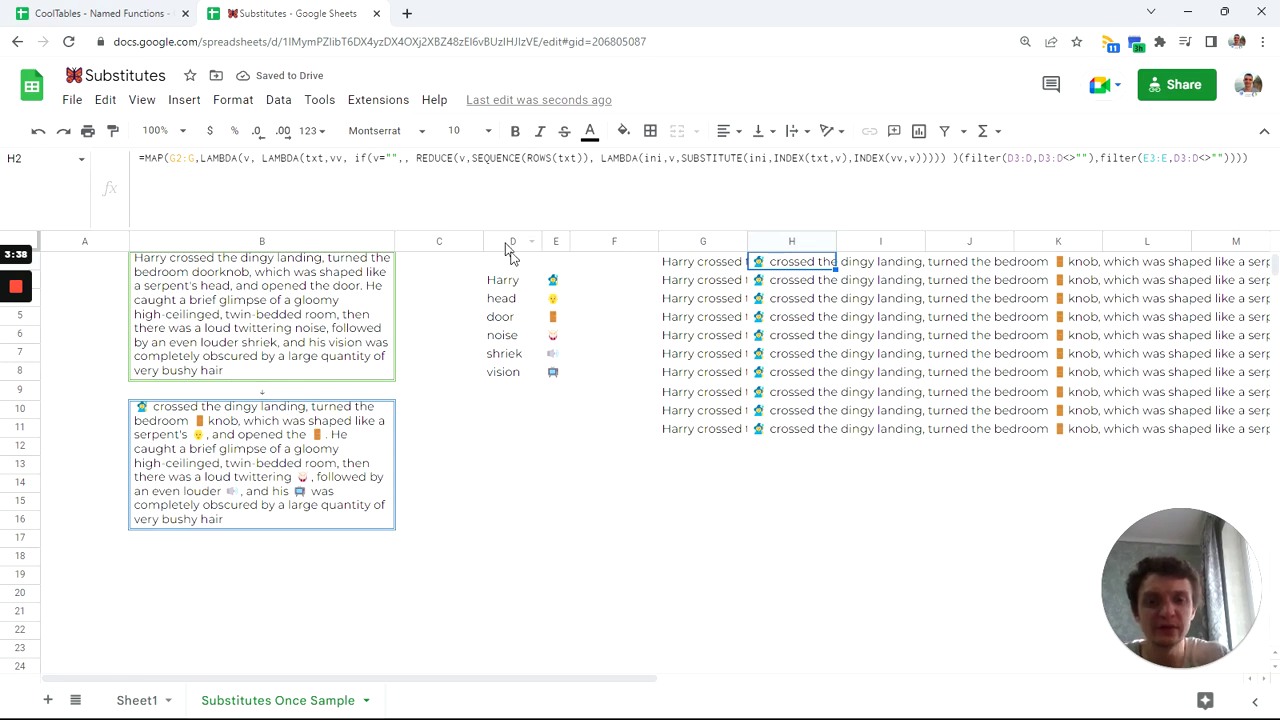
left_click(202, 158)
key("Tab")
Step: Test the array expansion by entering d in H12 and inspecting H2, and clear H12 again
left_click(779, 469)
type("d")
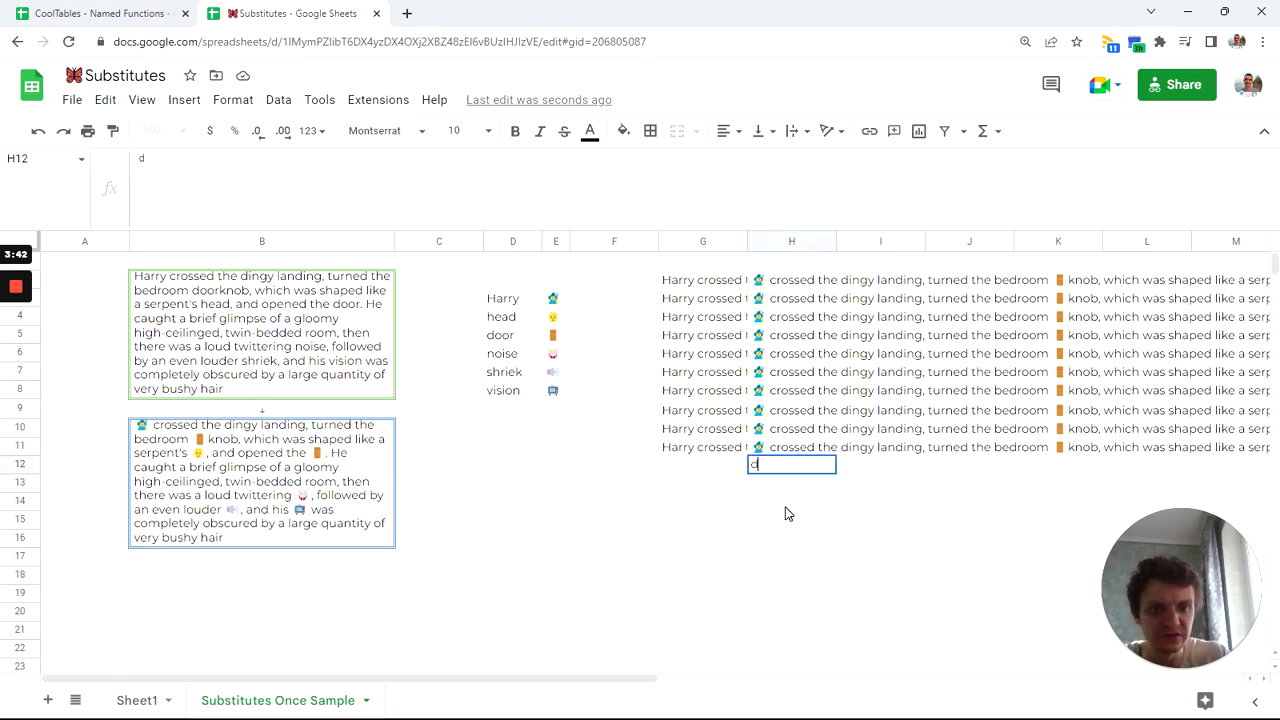
key("Return")
left_click(777, 466)
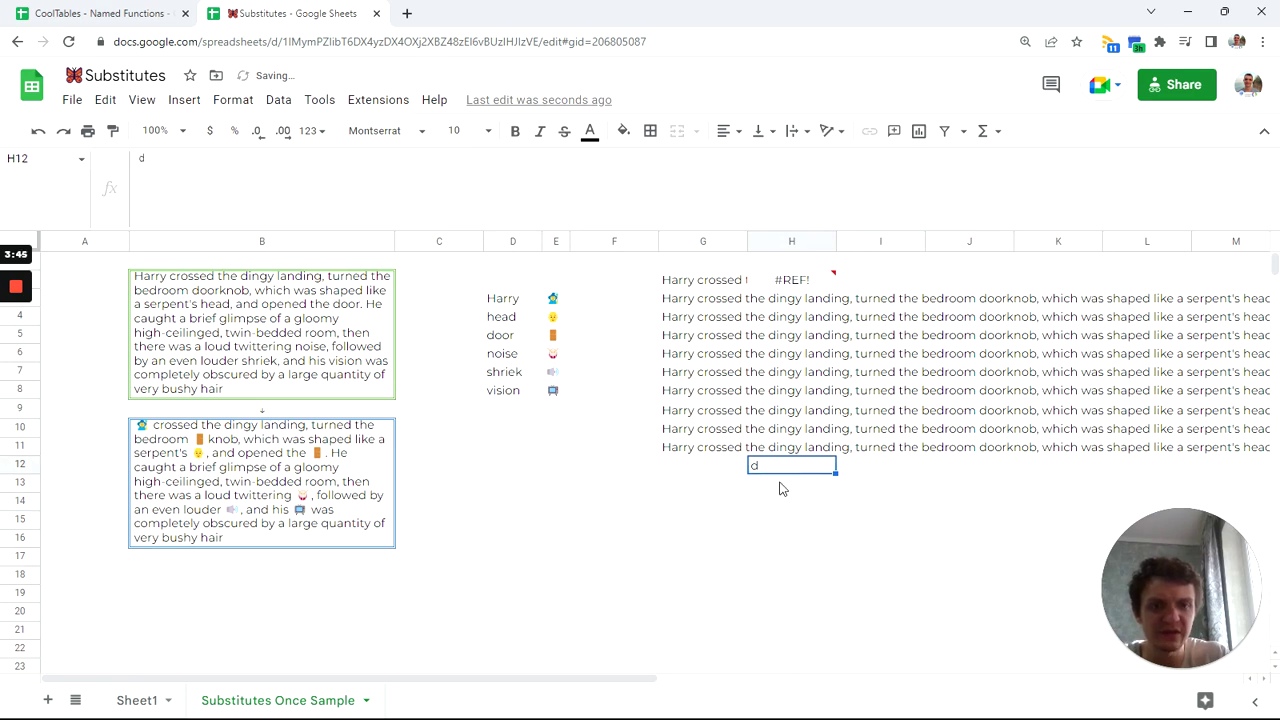
left_click(787, 286)
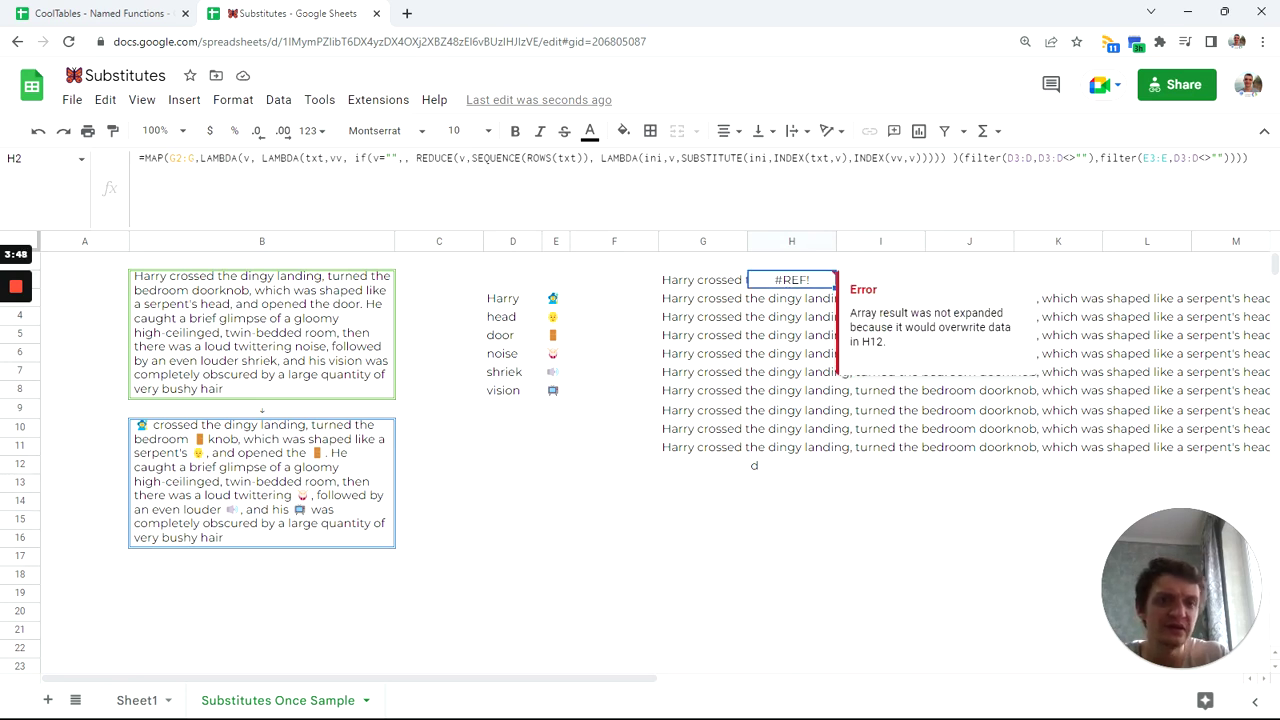
left_click(778, 470)
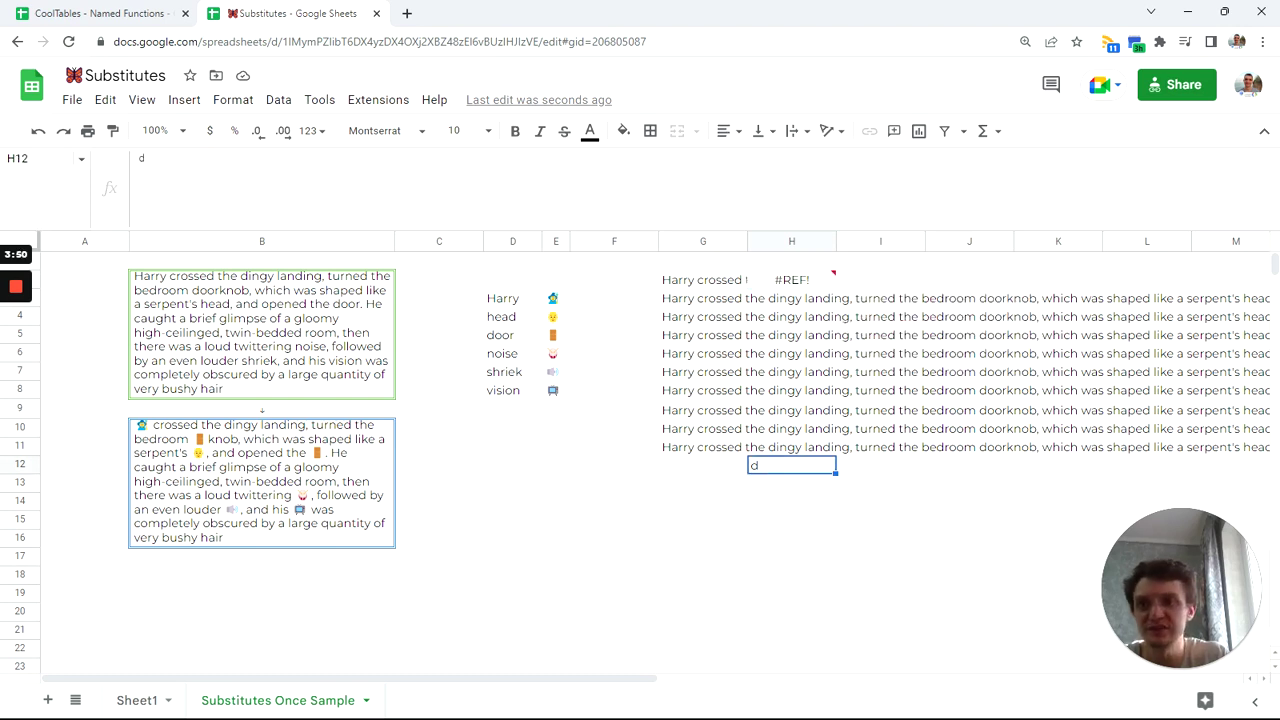
key("Delete")
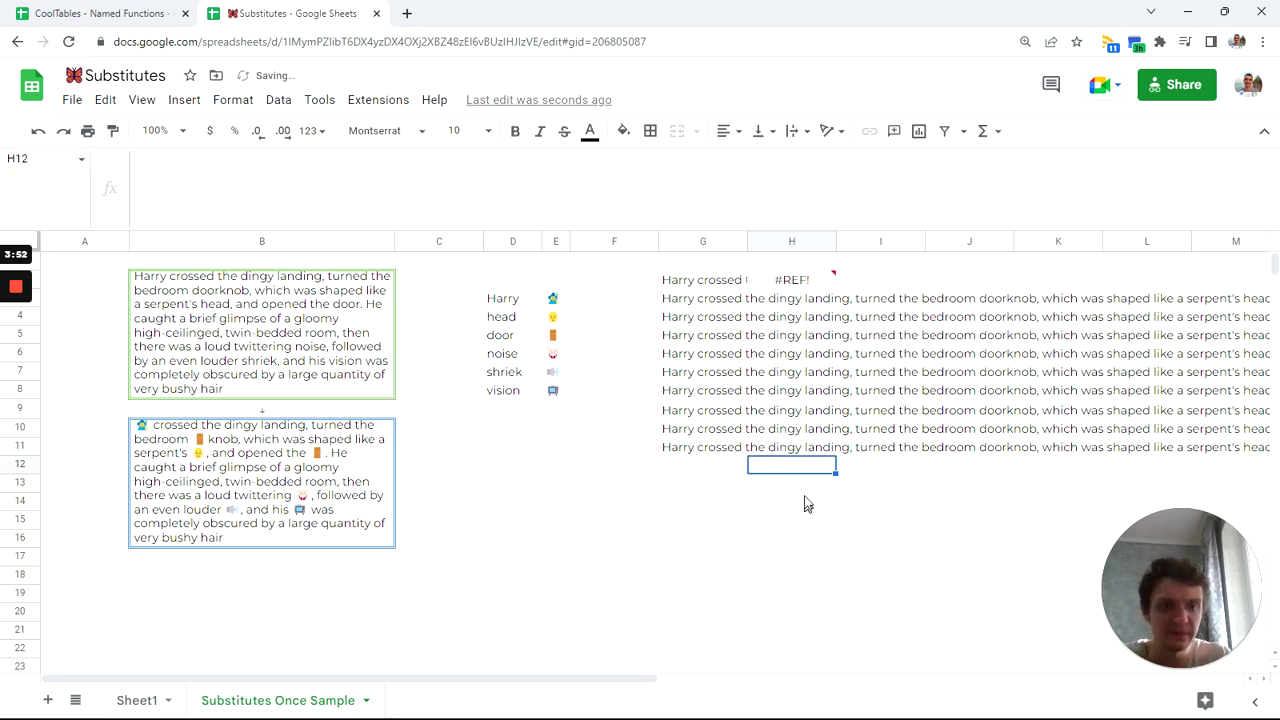
Step: Review the completed MAP formula in H2 and the ranges it references
left_click(790, 288)
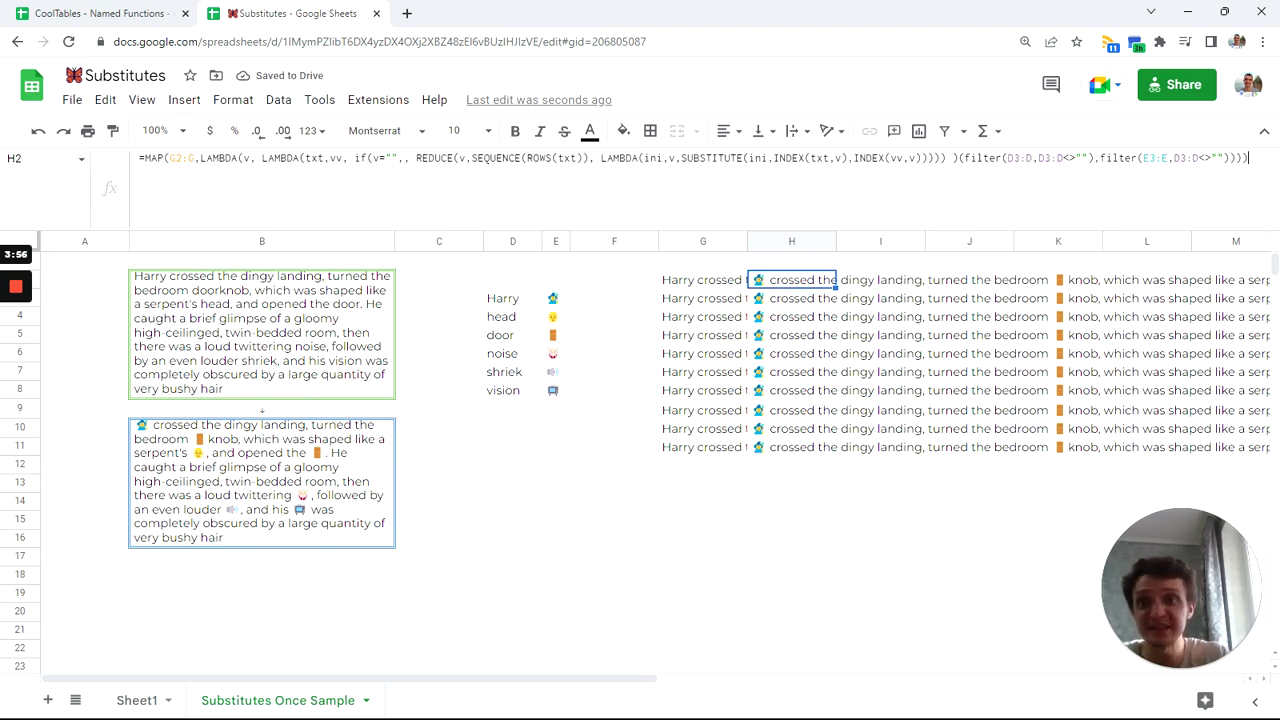
left_click(1248, 160)
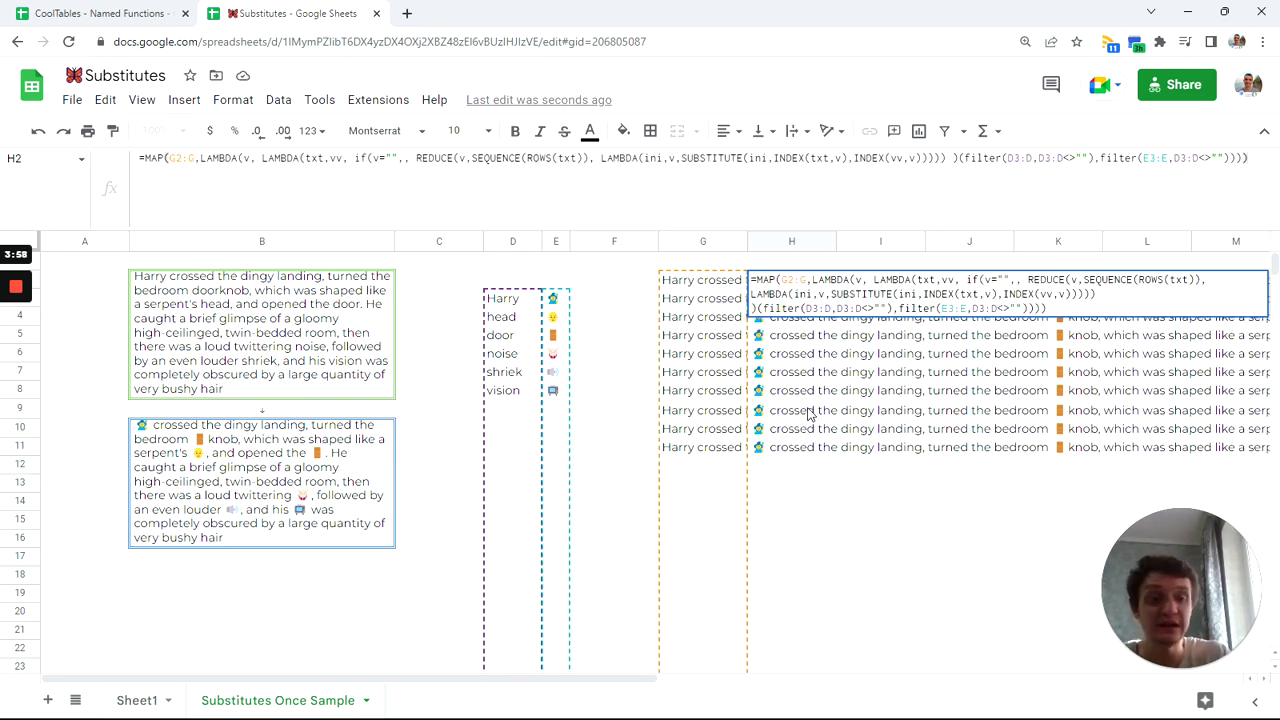
key("Tab")
left_click(772, 287)
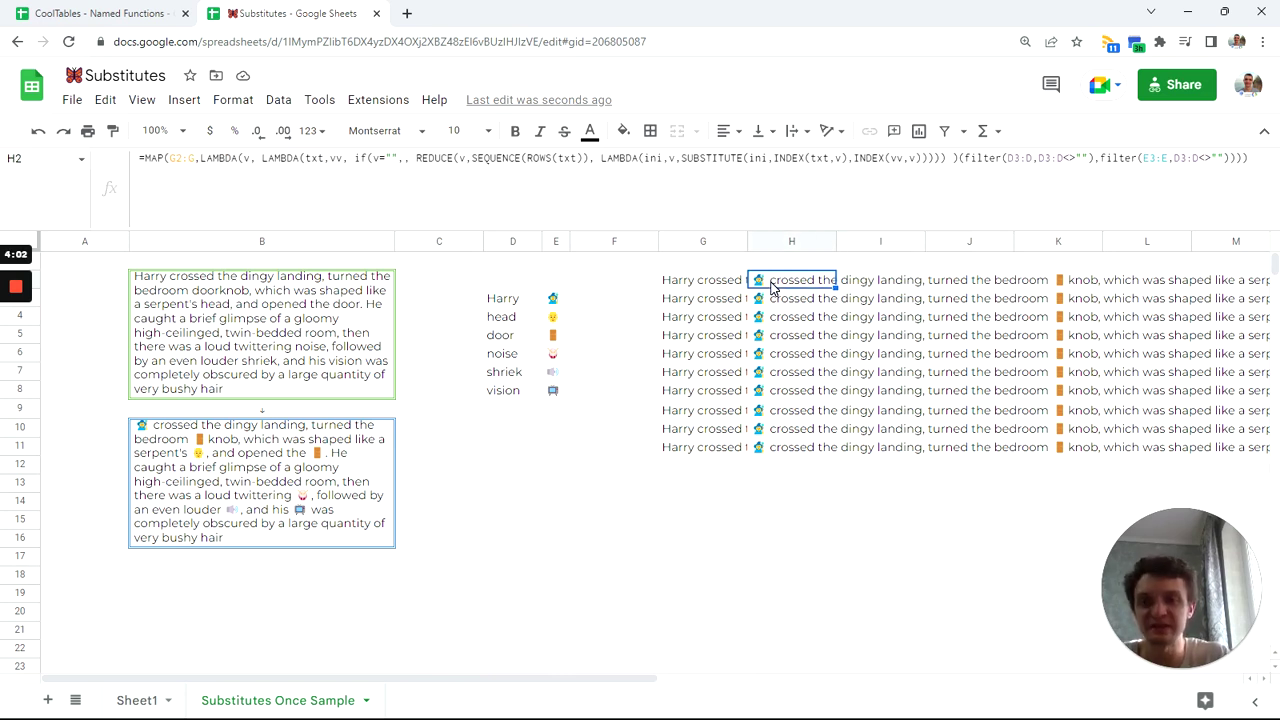
Step: Examine the Substitutes_Re and Substitutes examples on Sheet1, including their value lists, patterns and results, and compare with the Substitutes Once Sample sheet
left_click(142, 703)
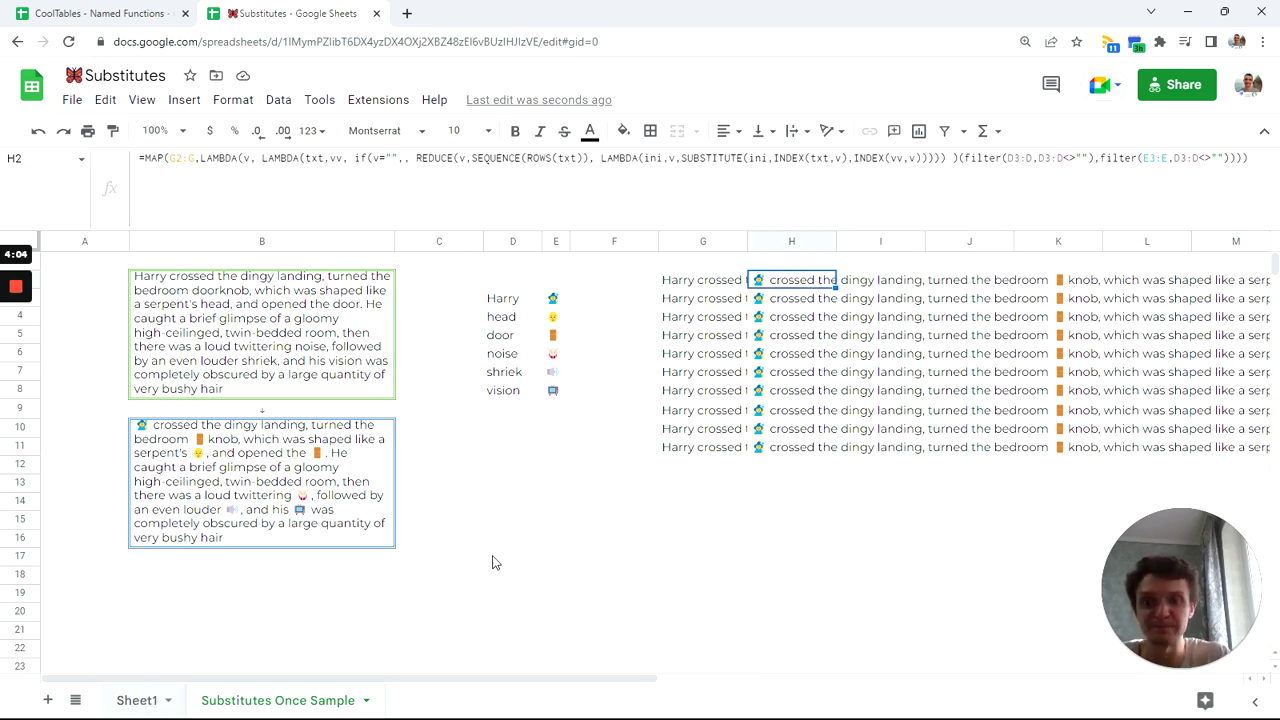
left_click(393, 560)
scroll(400, 558, "down", 1)
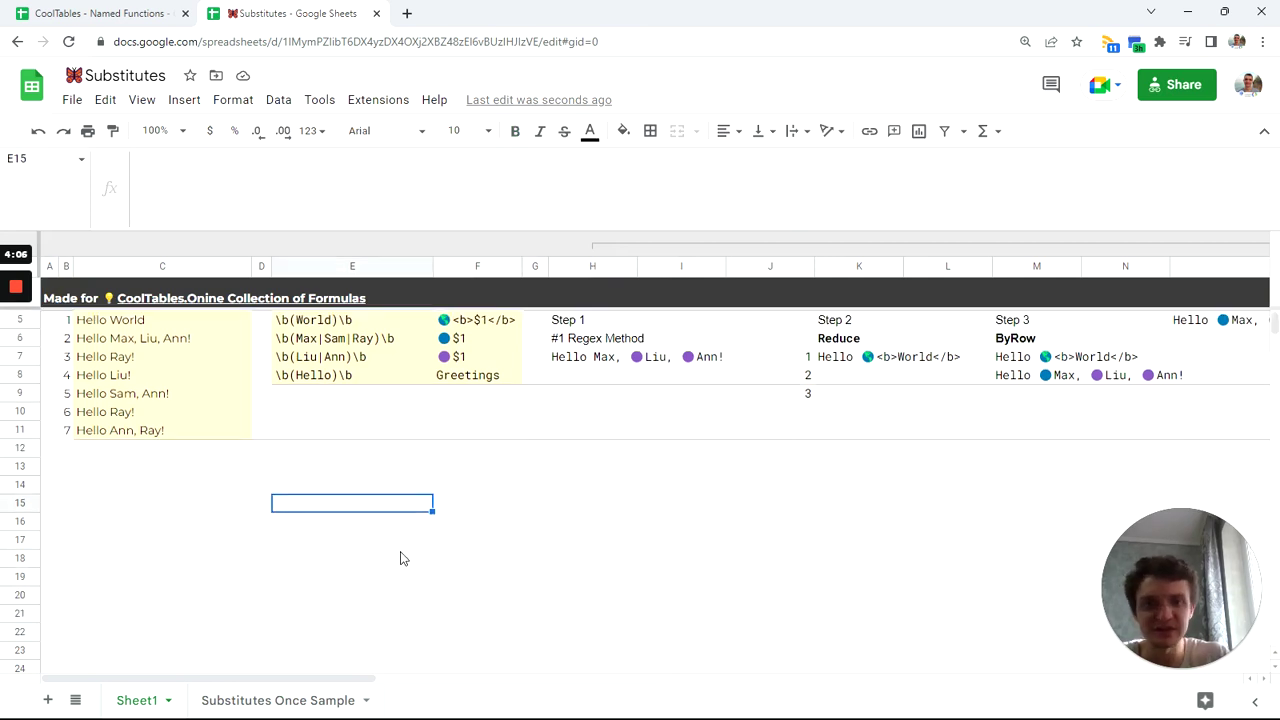
scroll(400, 558, "up", 1)
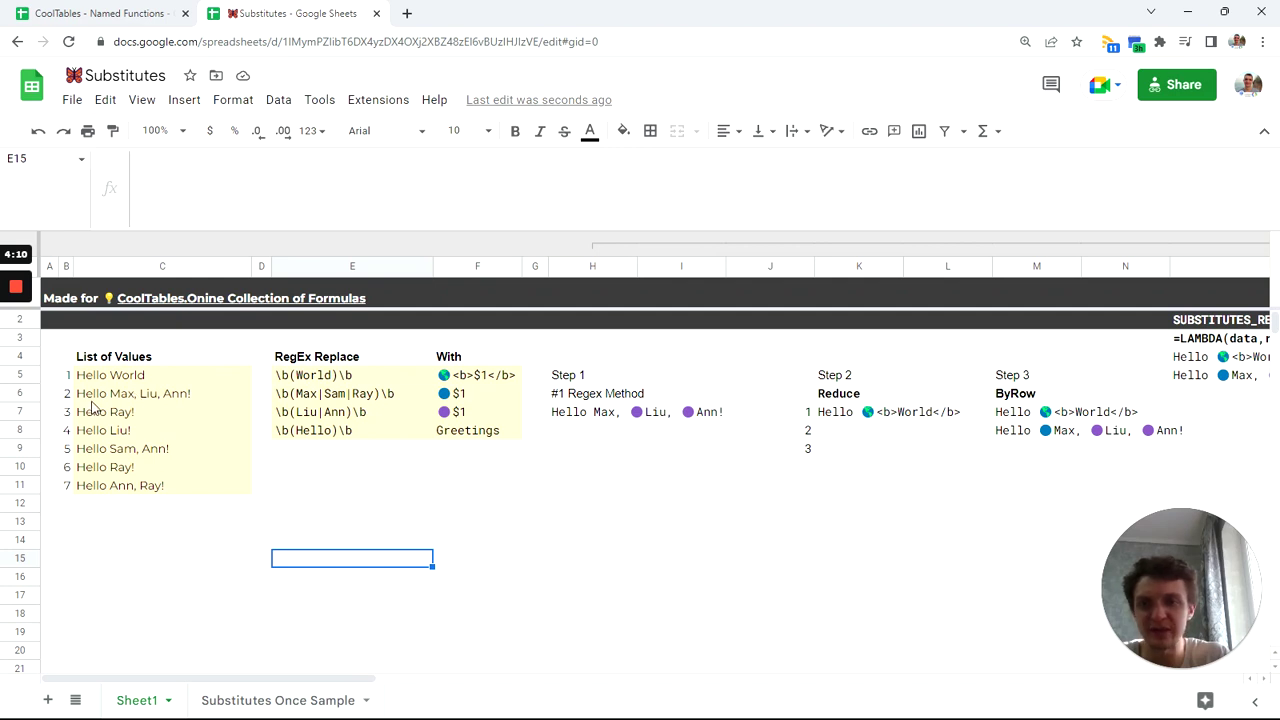
left_click_drag(99, 385, 101, 490)
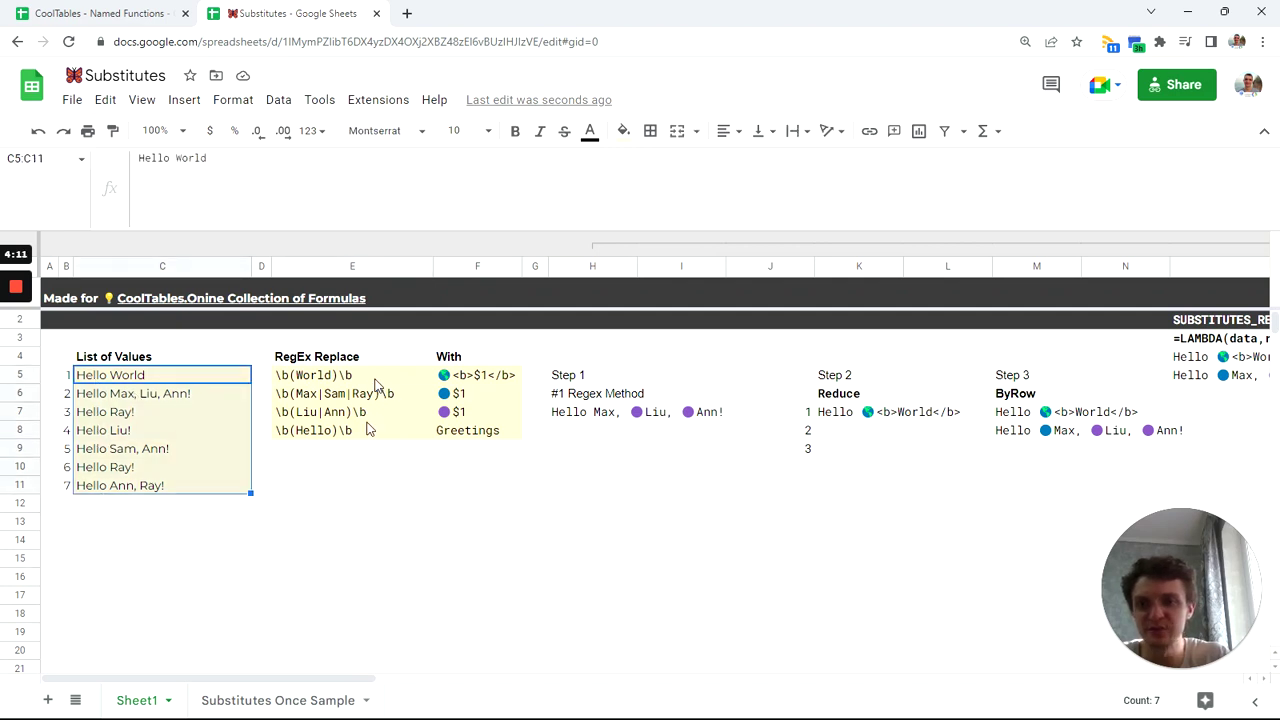
left_click_drag(377, 385, 367, 432)
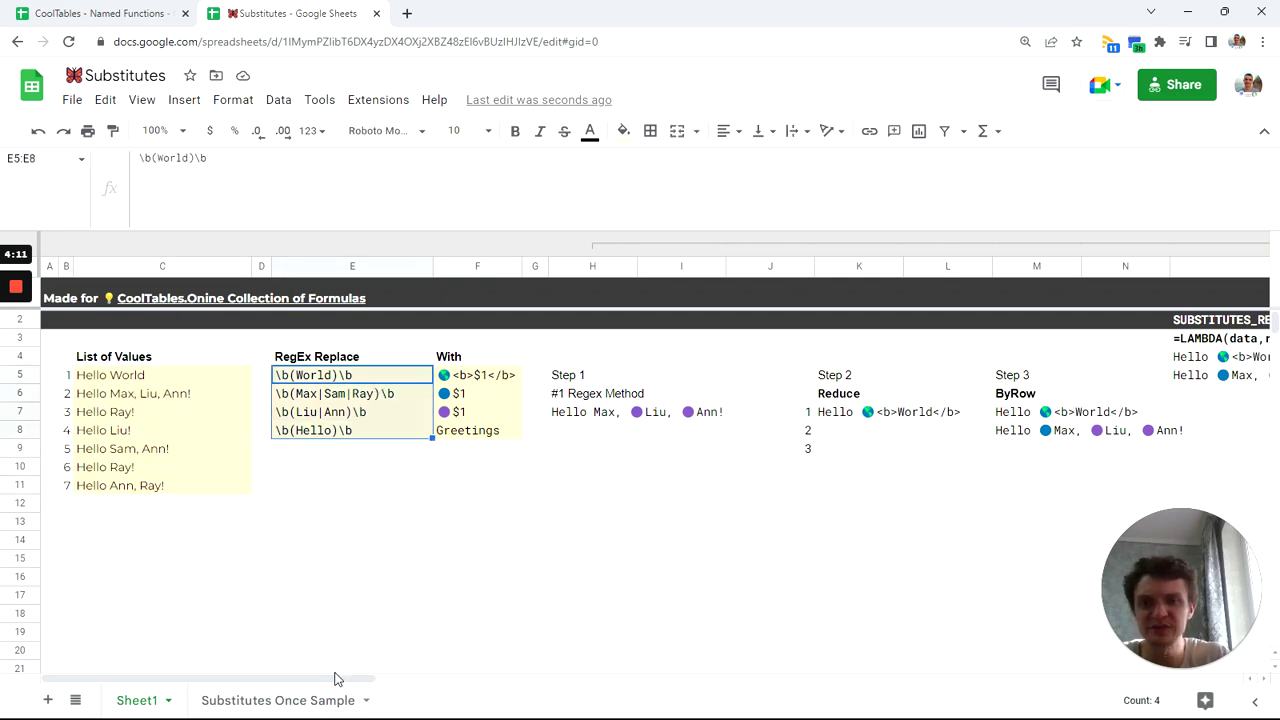
left_click_drag(339, 680, 730, 677)
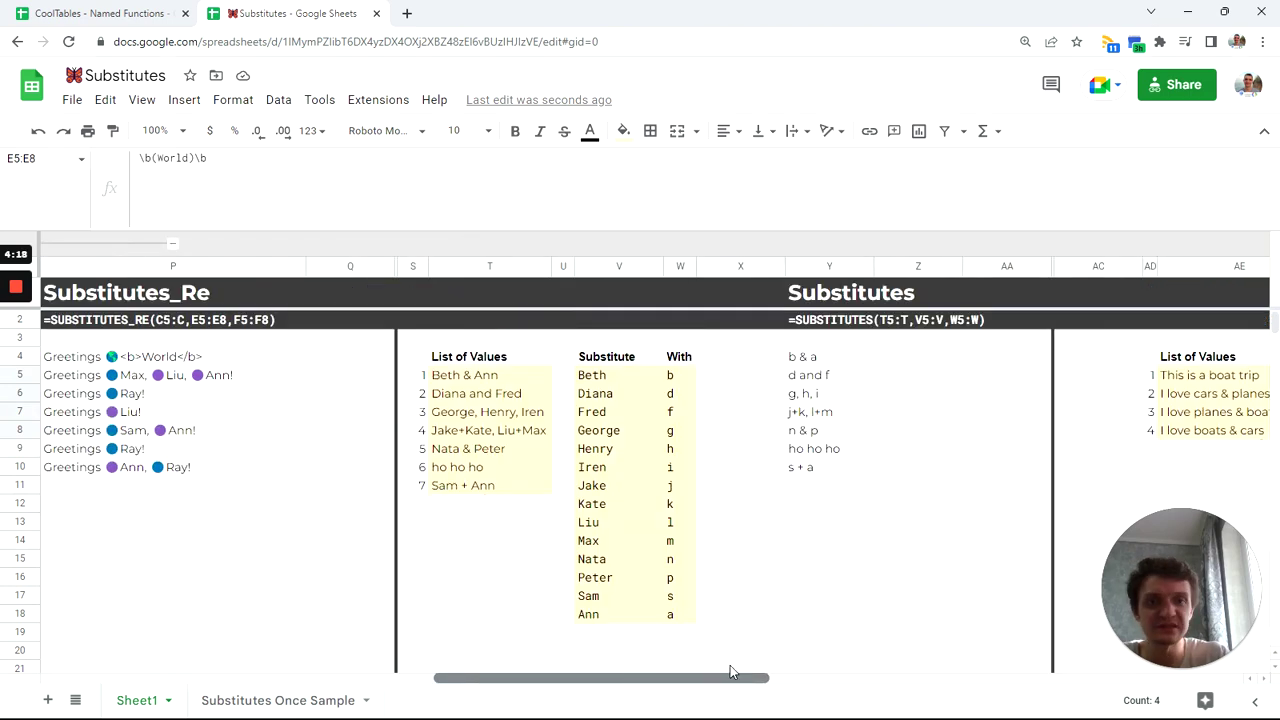
left_click(800, 380)
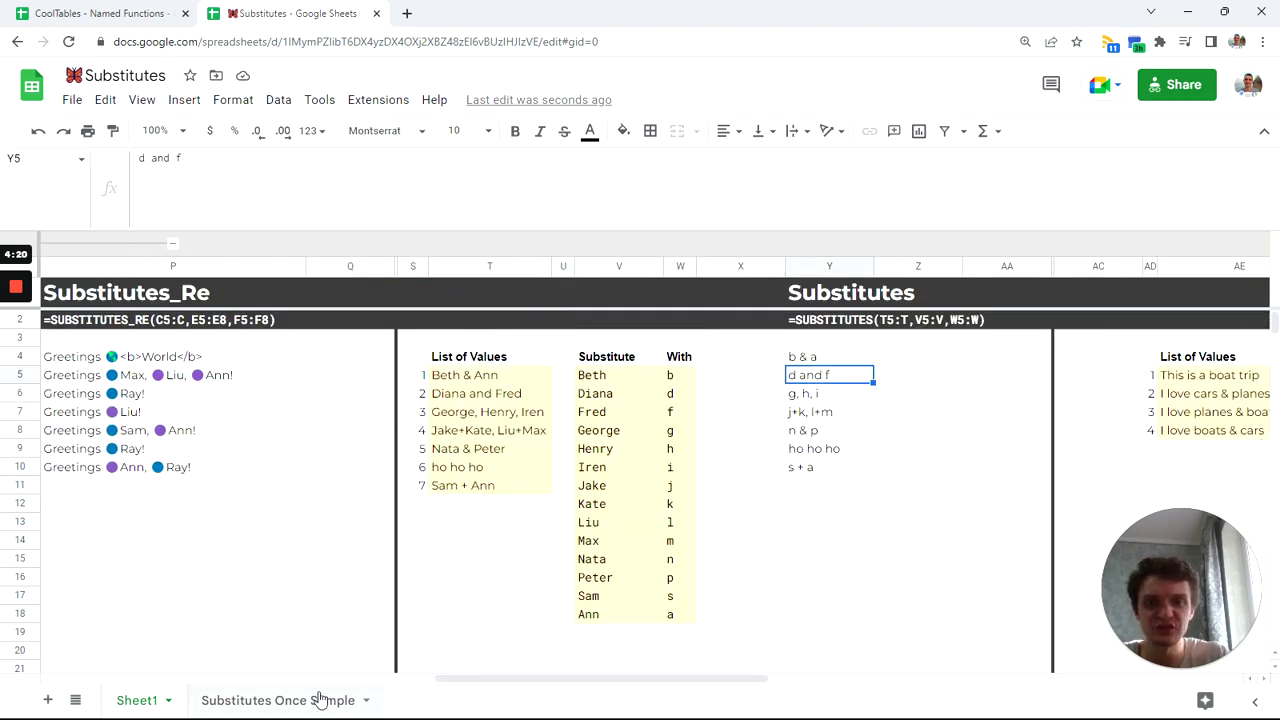
left_click(320, 699)
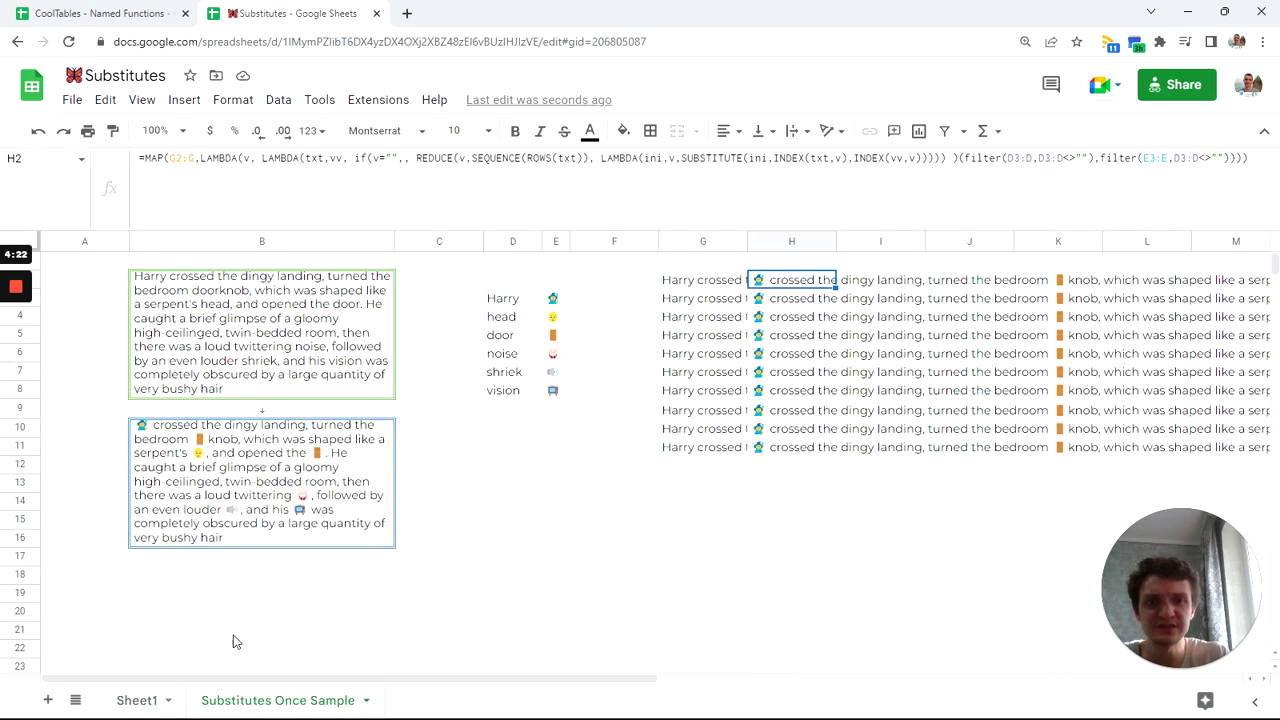
left_click(167, 700)
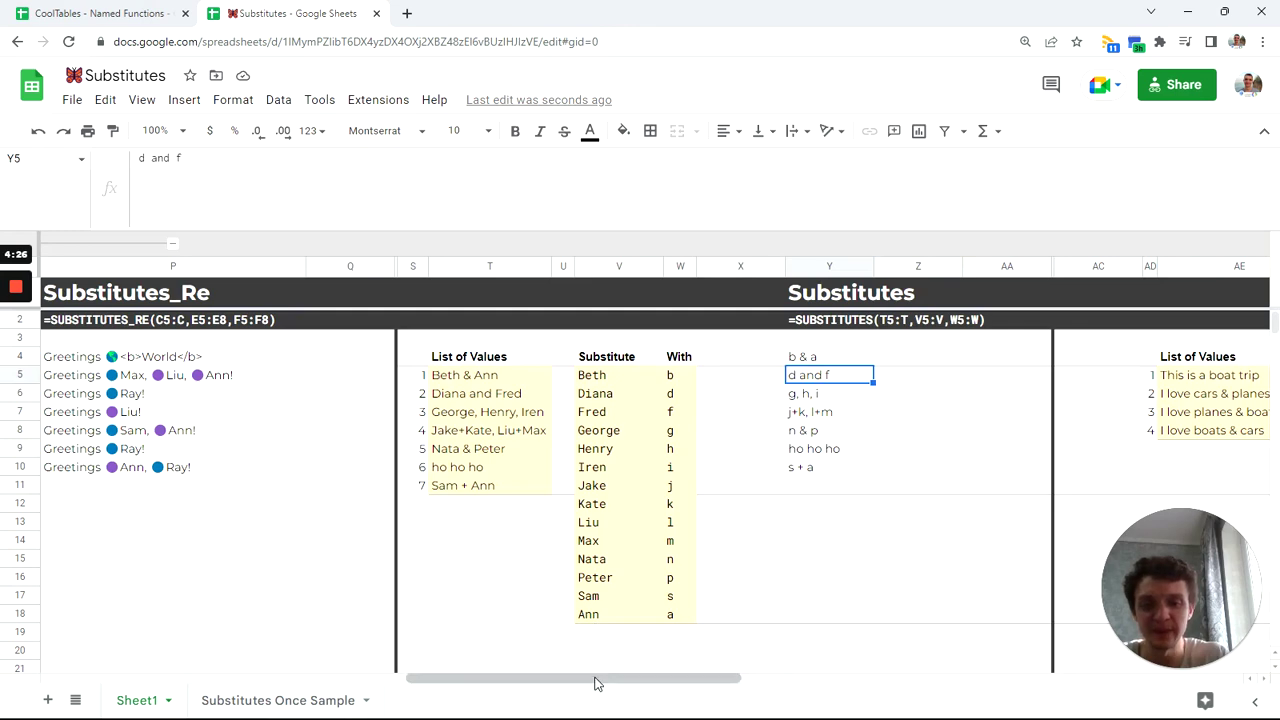
Step: Examine the Substitutes_Re2 example's source values, row-by-row regex patterns, emoji replacements and the butterfly delimiter in AI5
left_click_drag(597, 680, 869, 688)
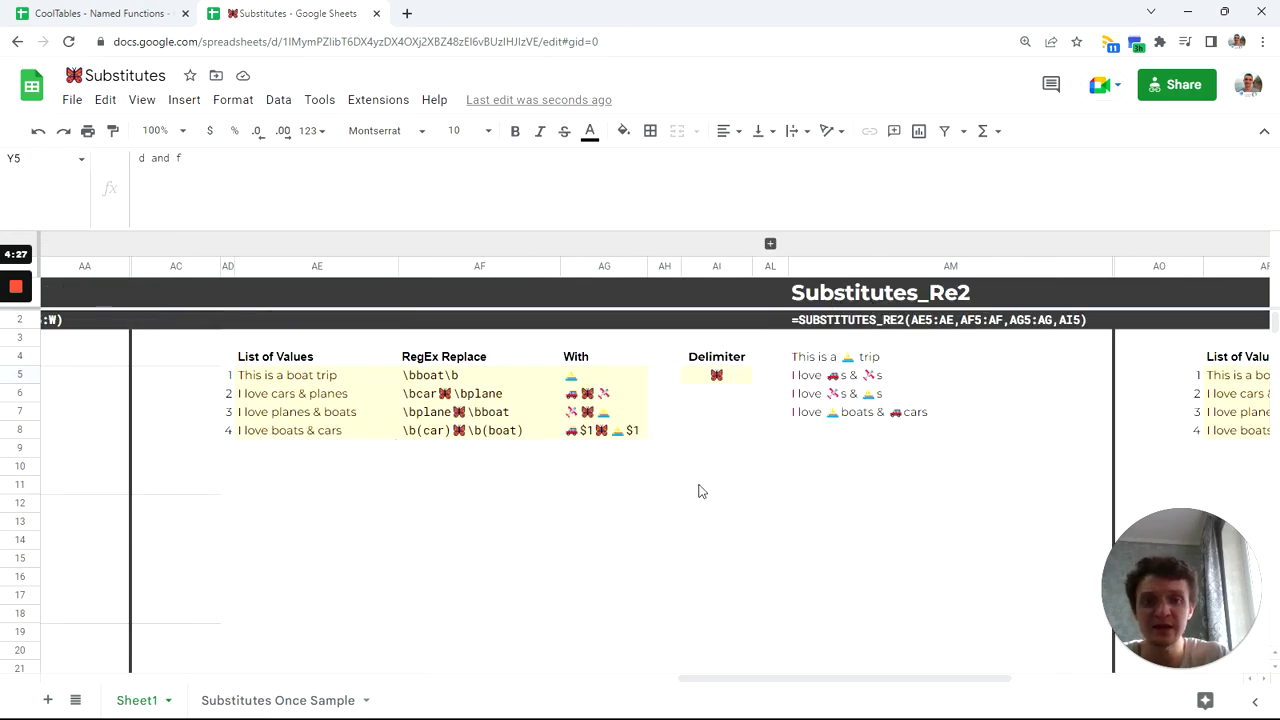
left_click(333, 381)
left_click(466, 380)
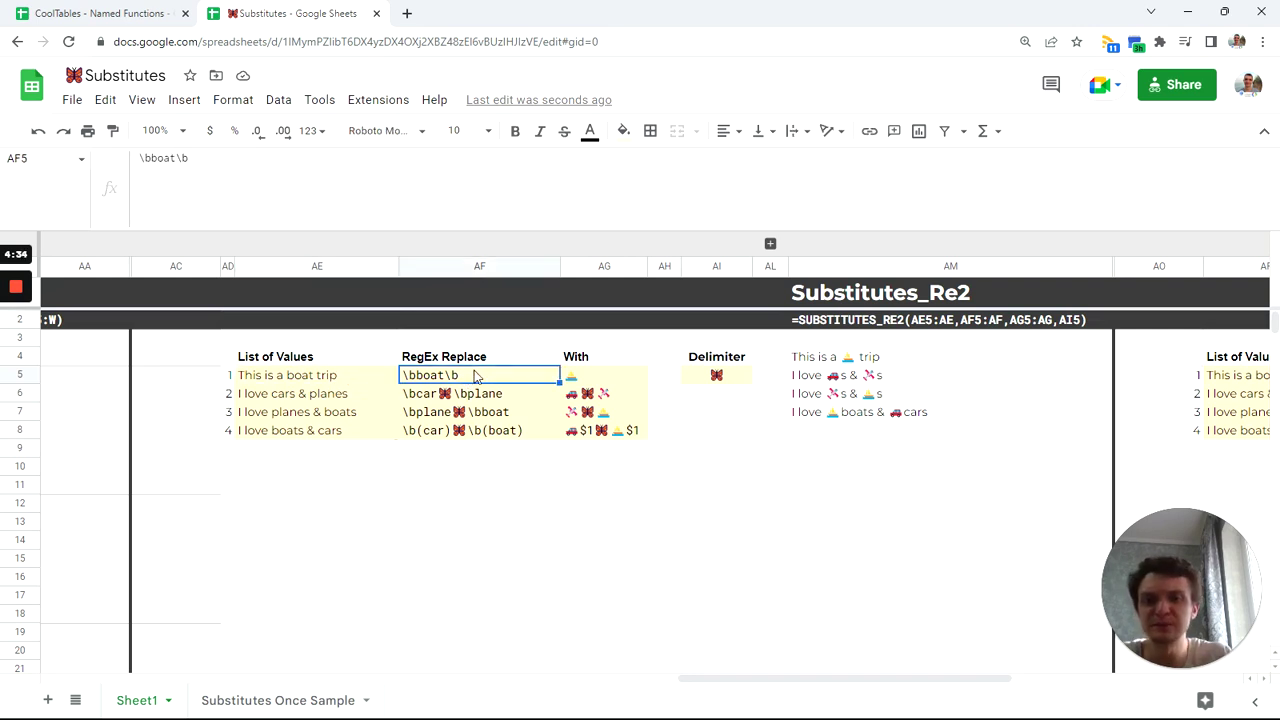
left_click(590, 380)
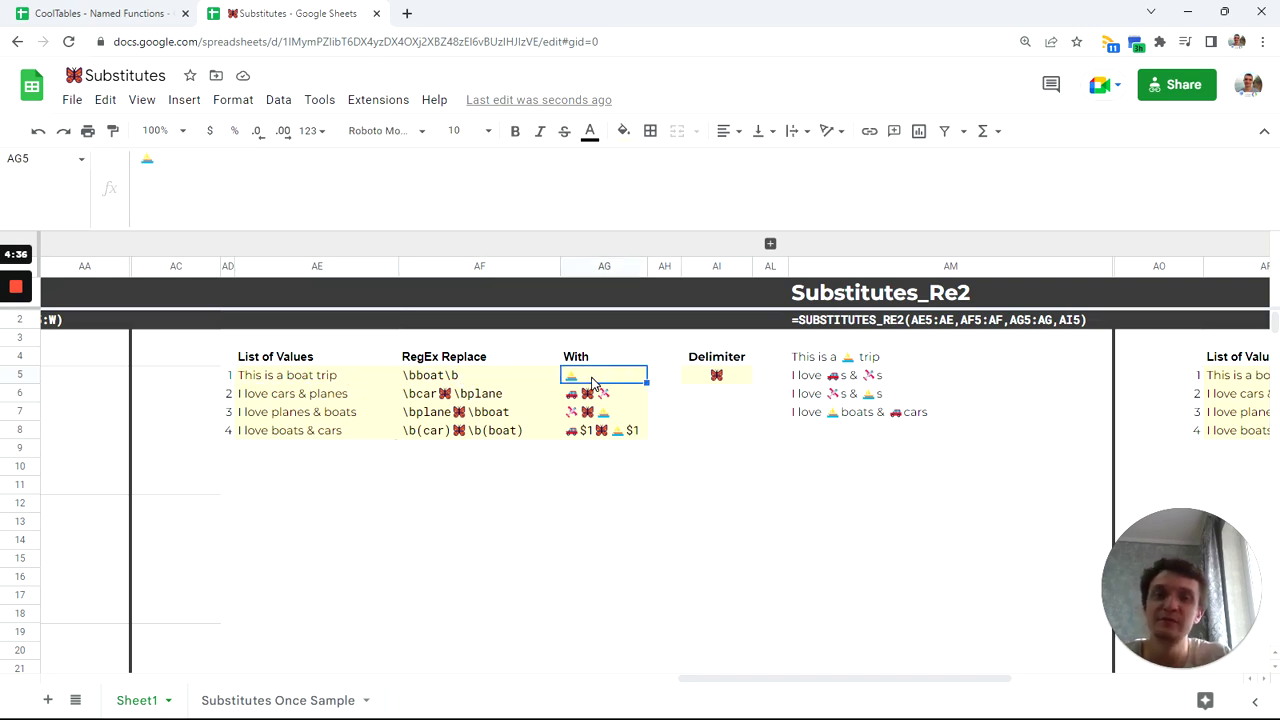
left_click(348, 382)
left_click(475, 396)
left_click(598, 397)
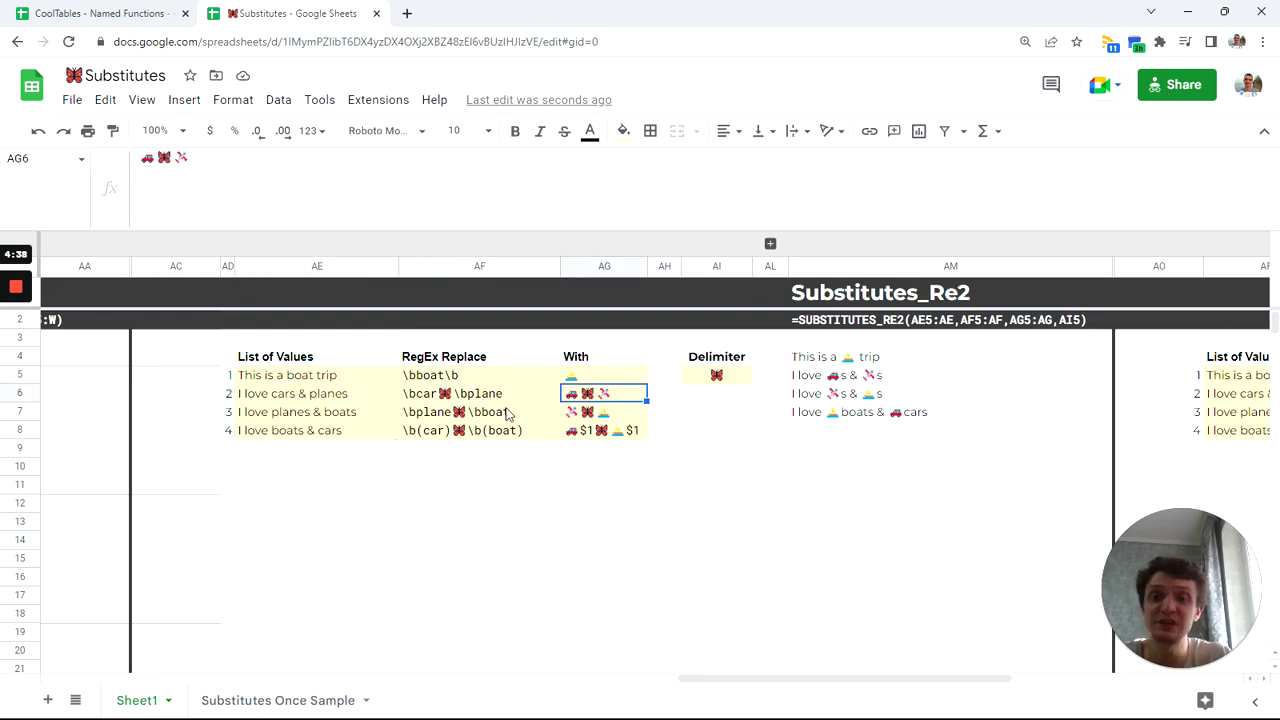
left_click(499, 417)
left_click(605, 414)
left_click(505, 440)
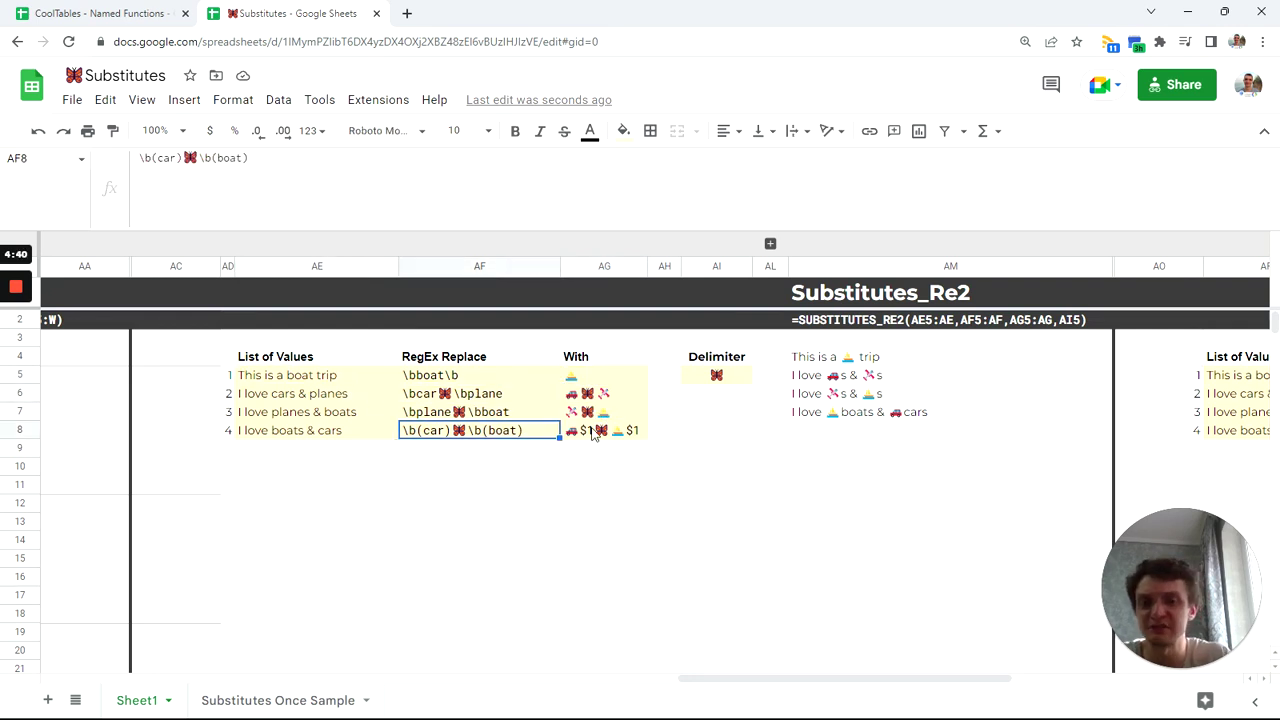
left_click(596, 432)
left_click(716, 378)
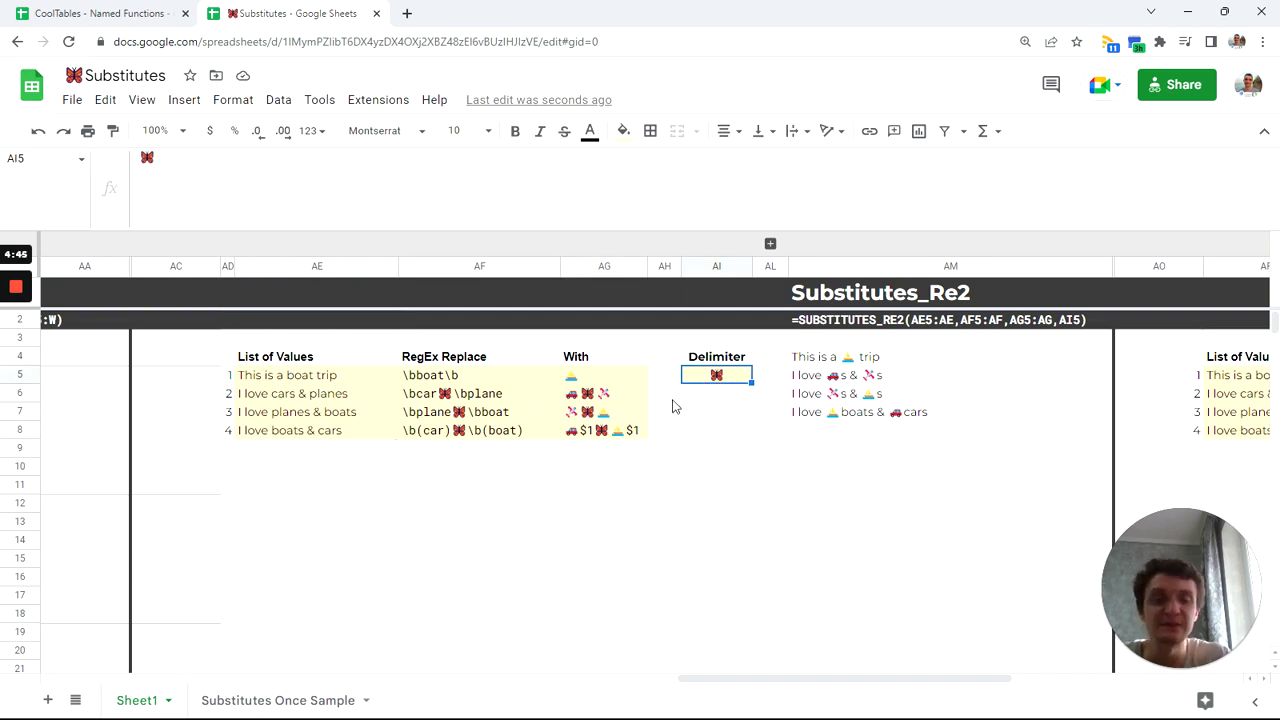
Step: Split the regex pattern in AF8 by the delimiter in AI5 with a SPLIT formula in AF11
left_click(472, 487)
type("=spli")
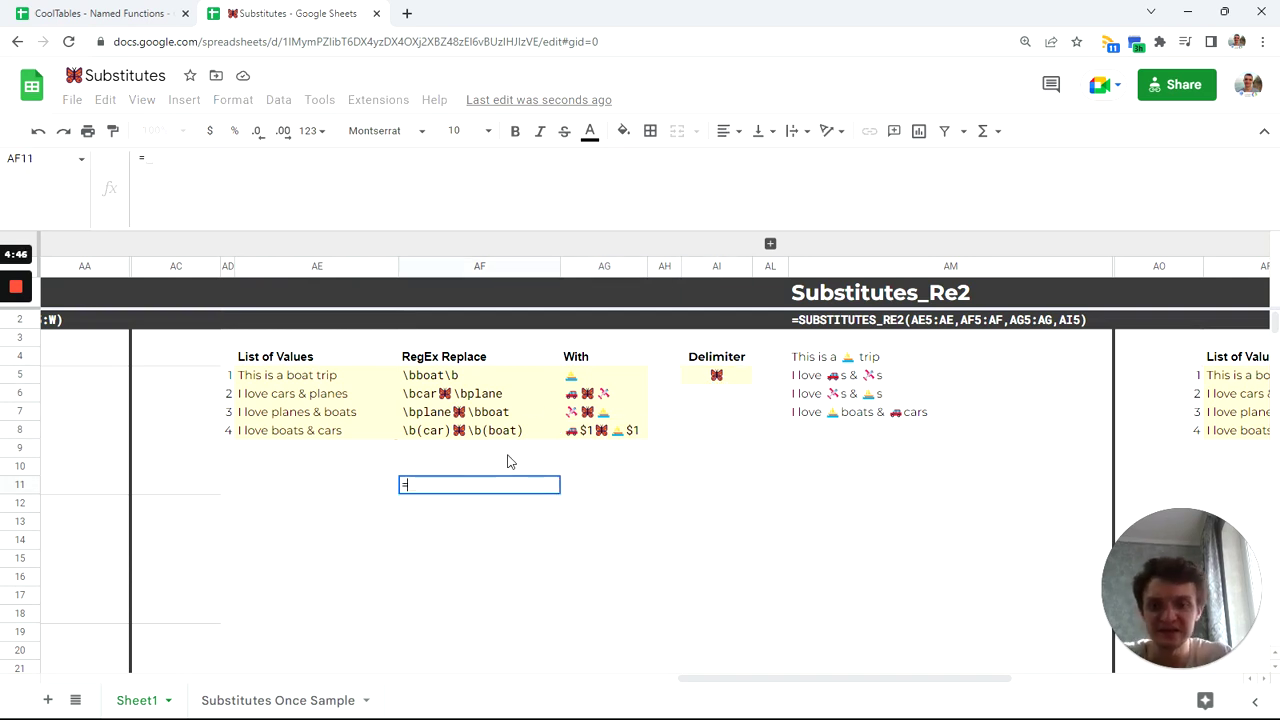
key("Tab")
left_click(506, 432)
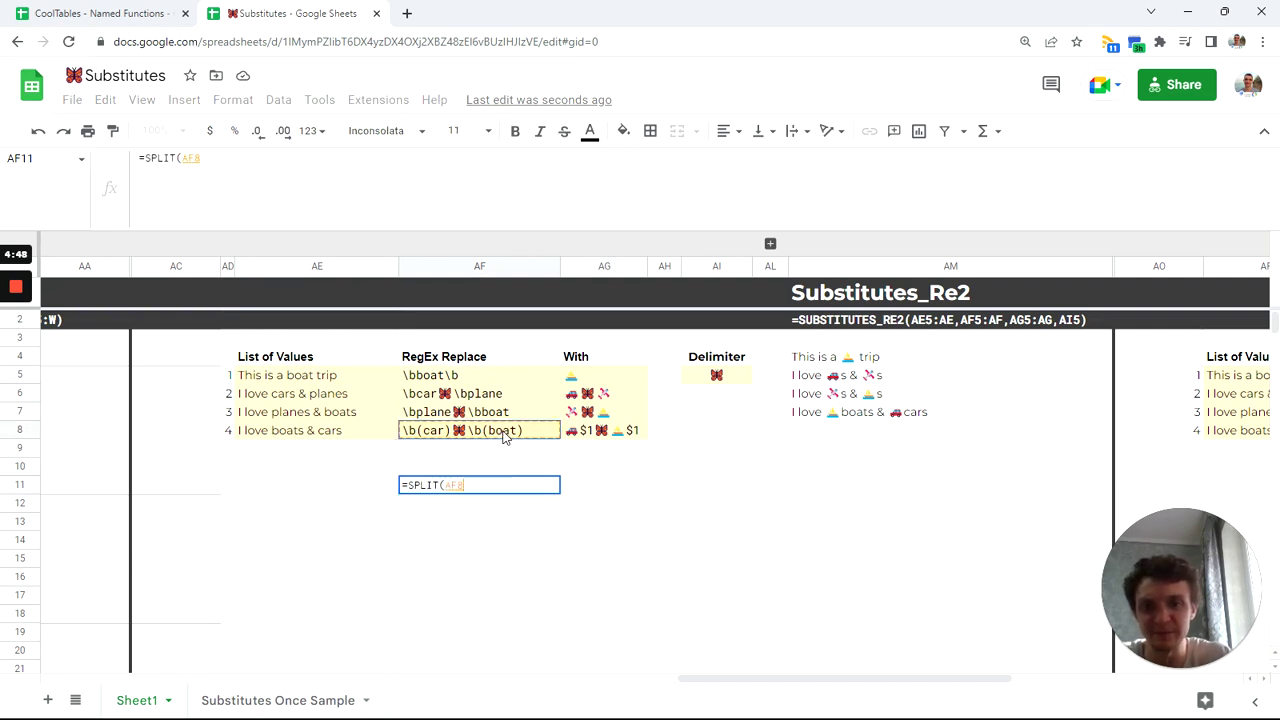
type(",")
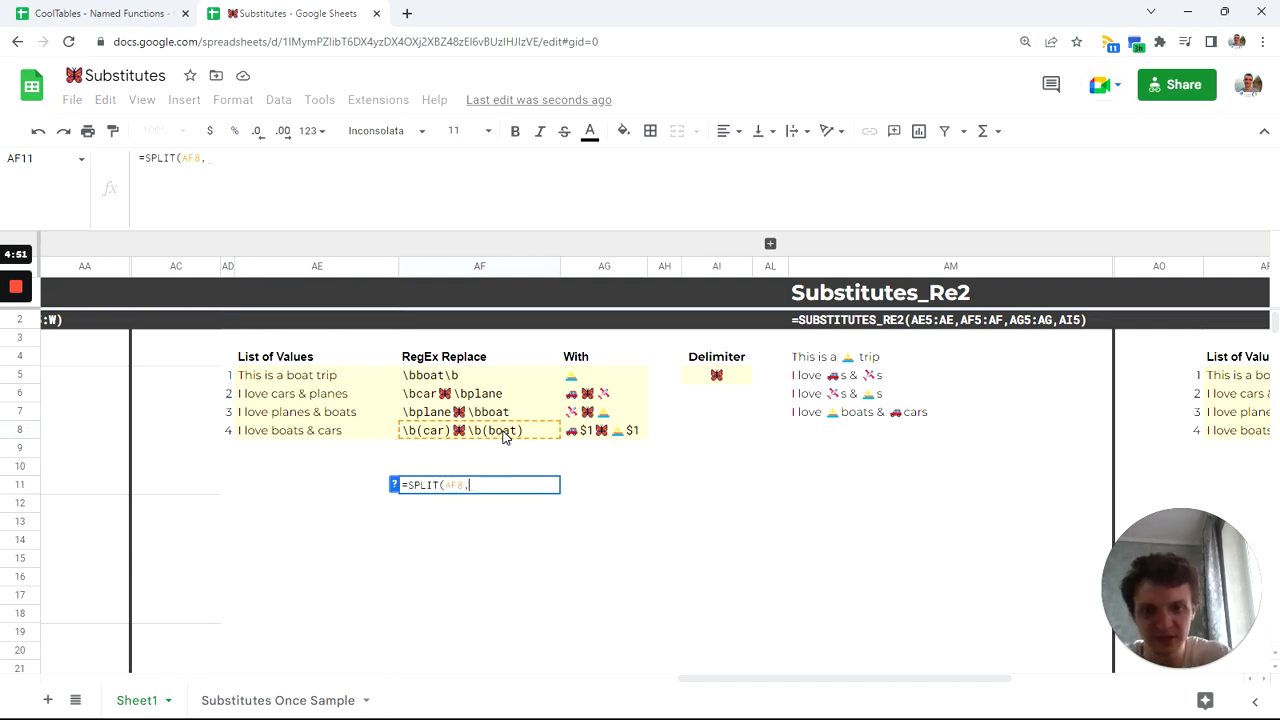
left_click(700, 384)
key("Tab")
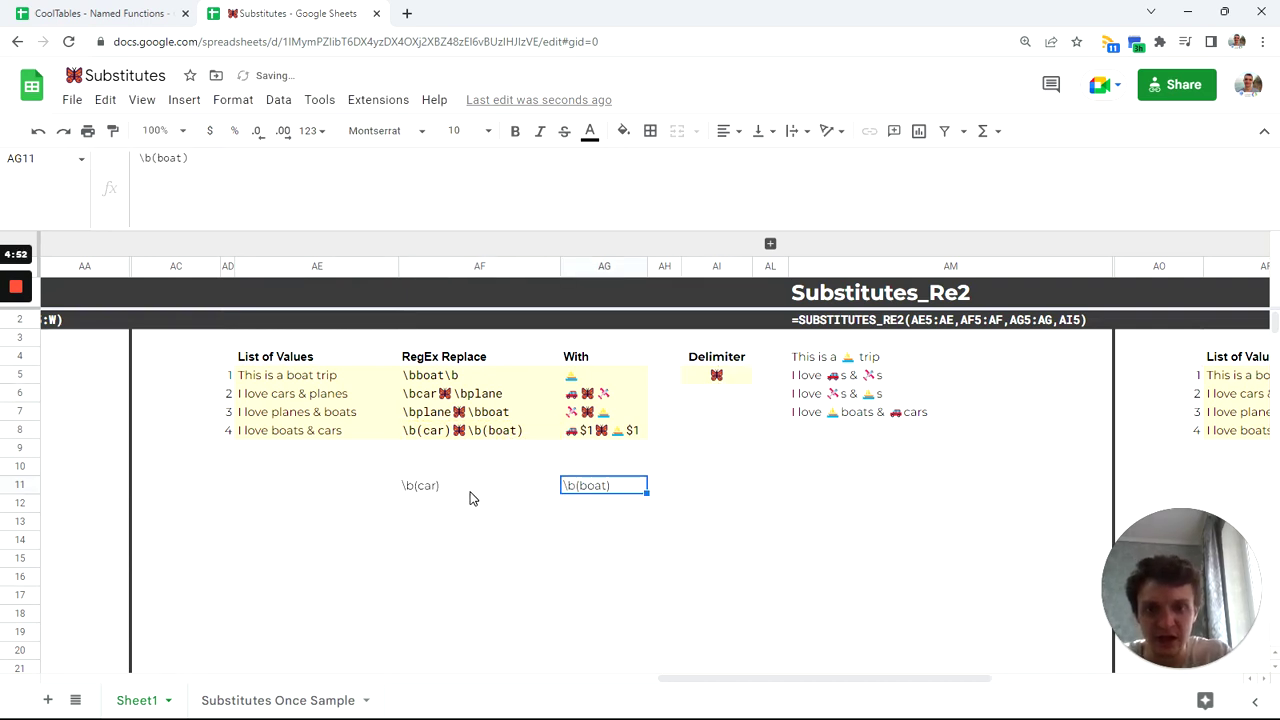
Step: Inspect the split patterns in AF11 and AG11, including the \b part, and the matching replacement in AG8
left_click(471, 490)
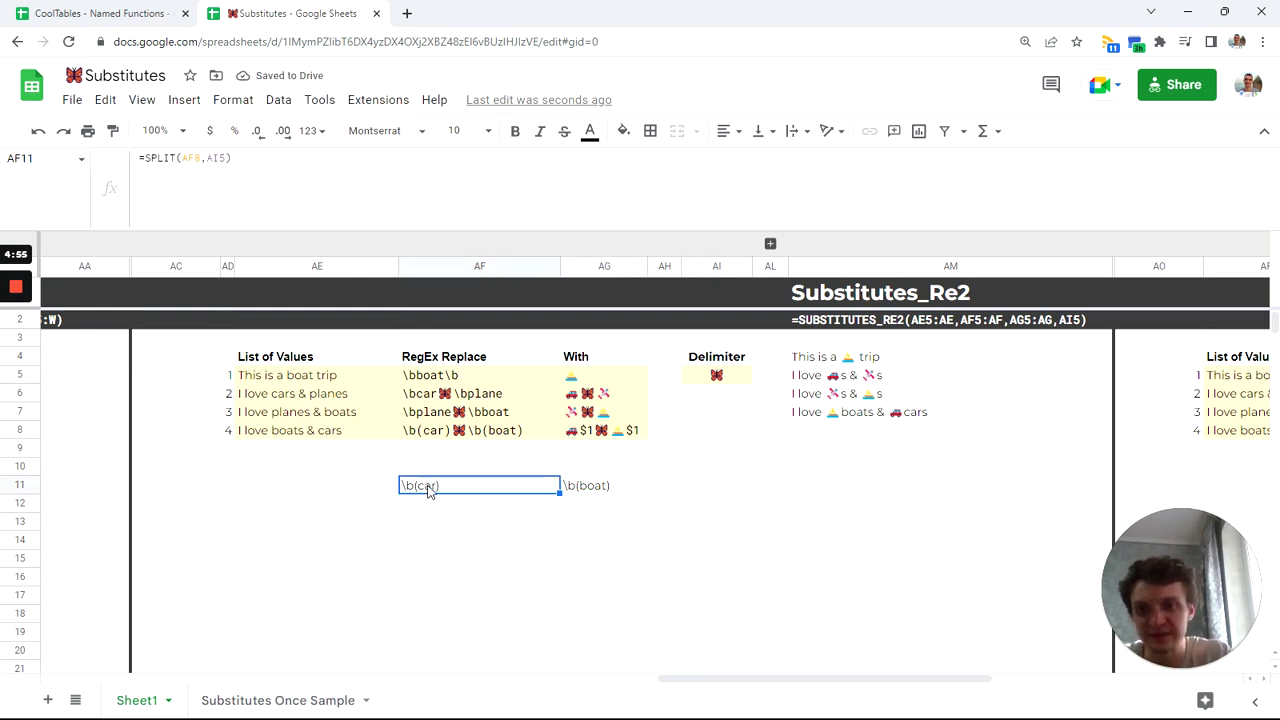
left_click(603, 490)
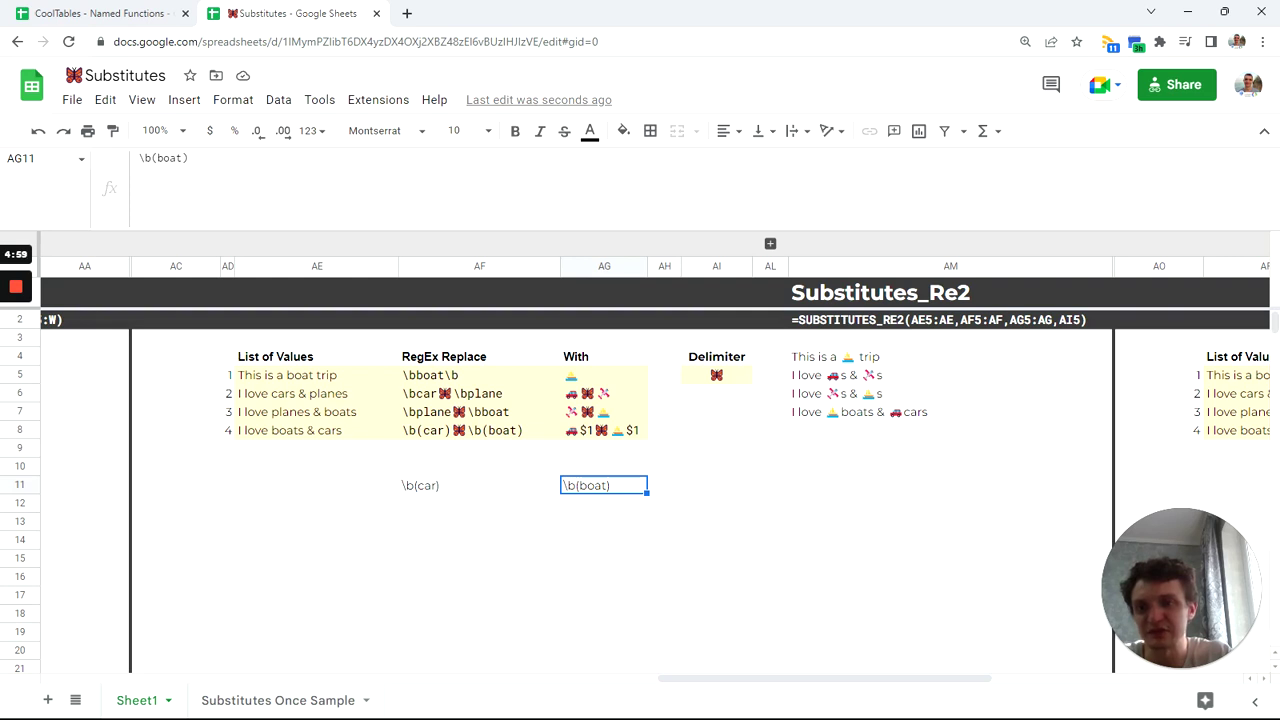
left_click_drag(152, 158, 130, 168)
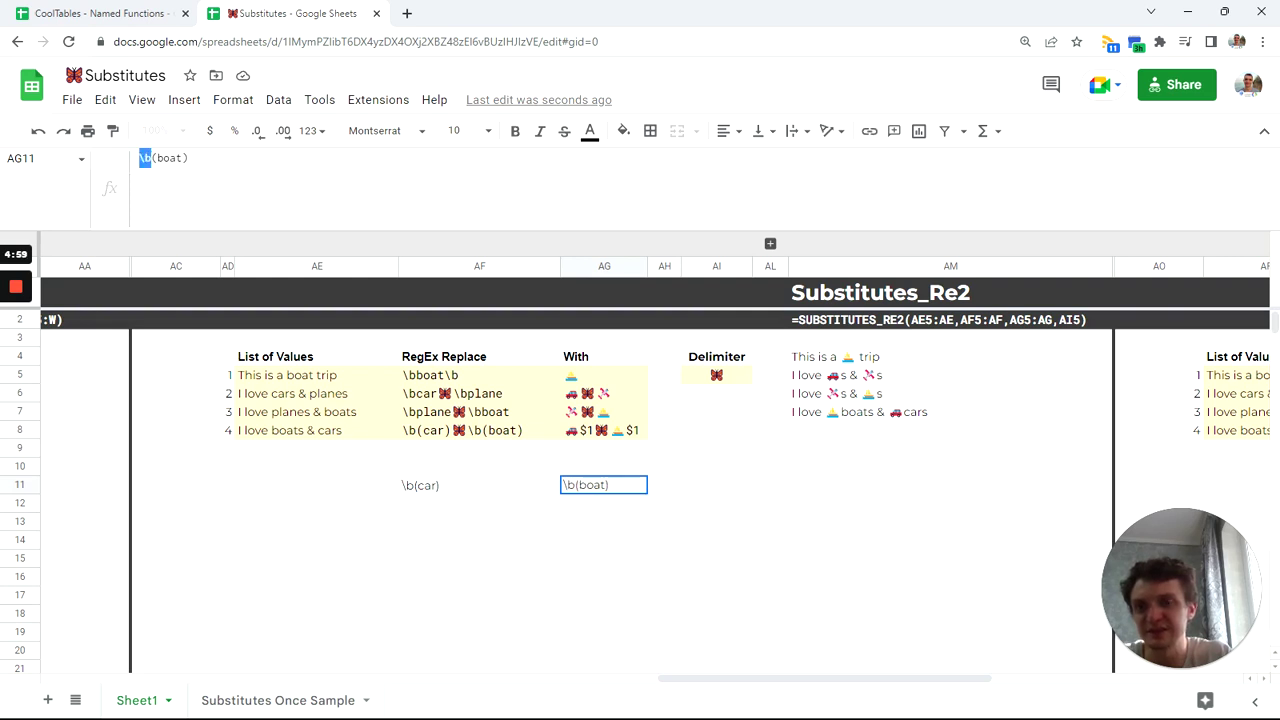
left_click(685, 498)
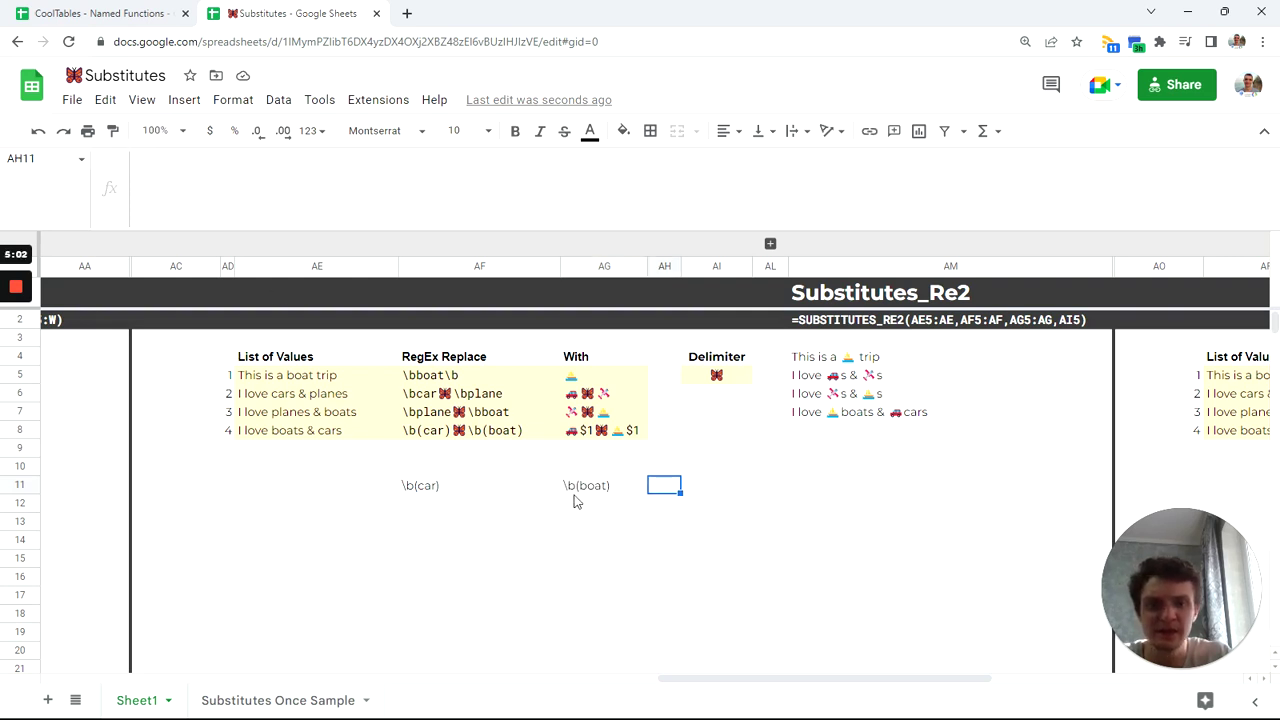
left_click(604, 496)
left_click(605, 438)
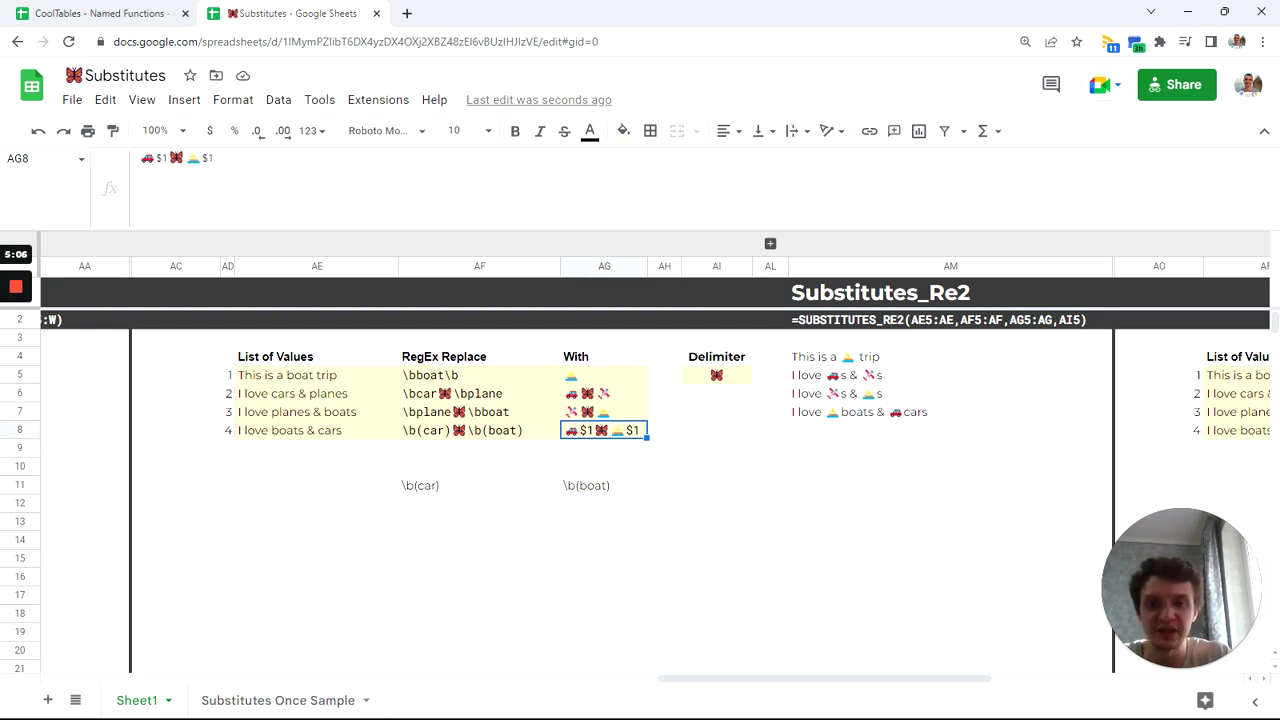
Step: Copy the SPLIT formula from AF11 into AF12 and change its source to AG8, giving =SPLIT(AG8,AI5)
left_click(458, 489)
left_click_drag(234, 160, 124, 192)
key("ctrl+c")
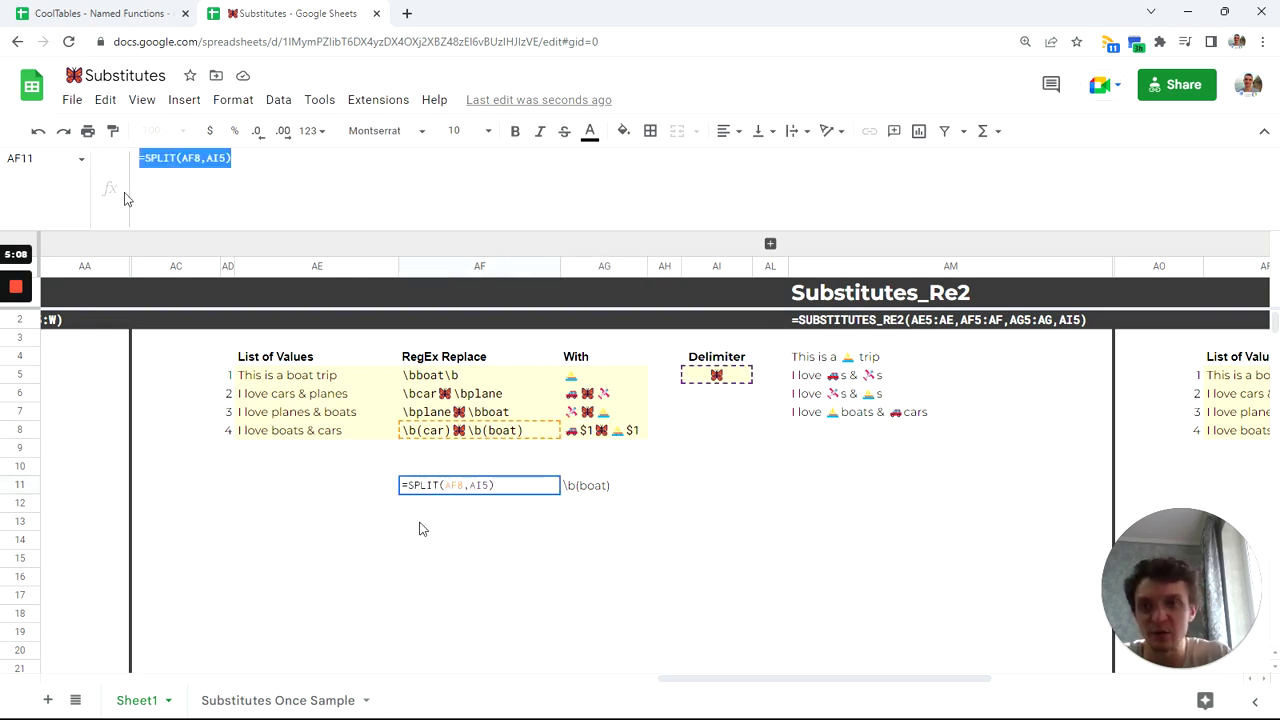
key("Tab")
key("Return")
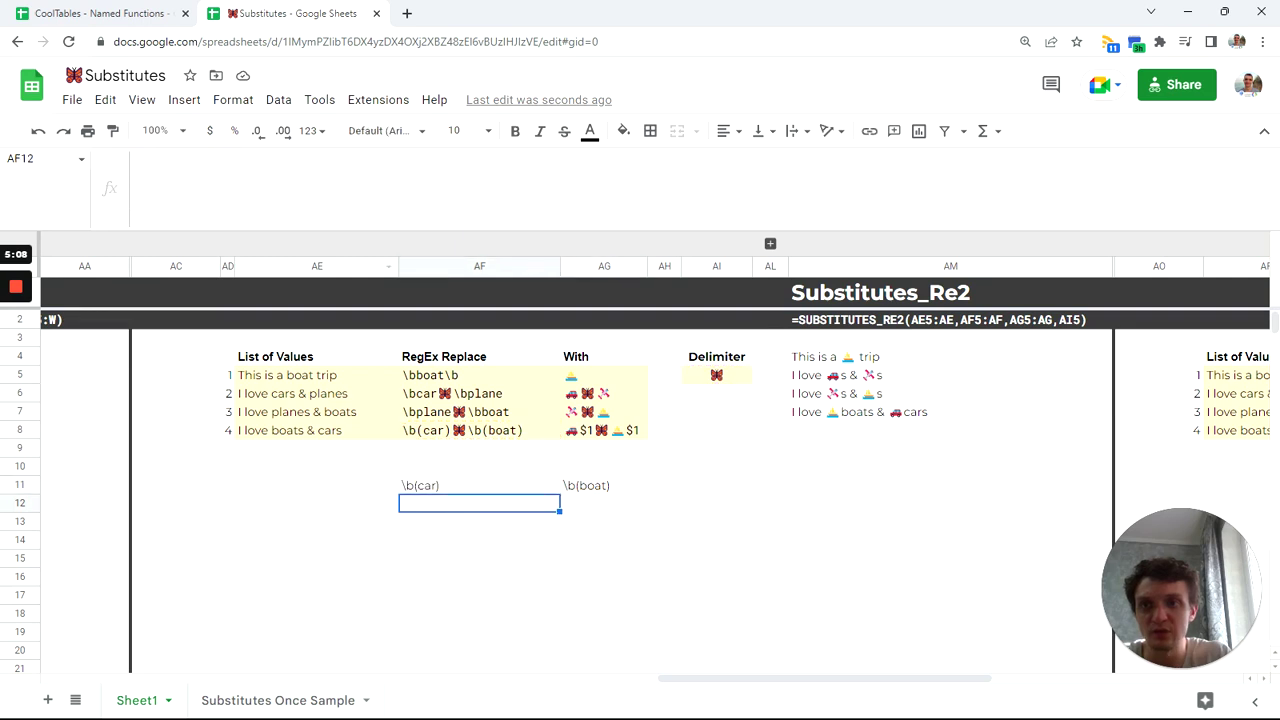
key("ctrl+v")
left_click_drag(195, 158, 188, 158)
type("G")
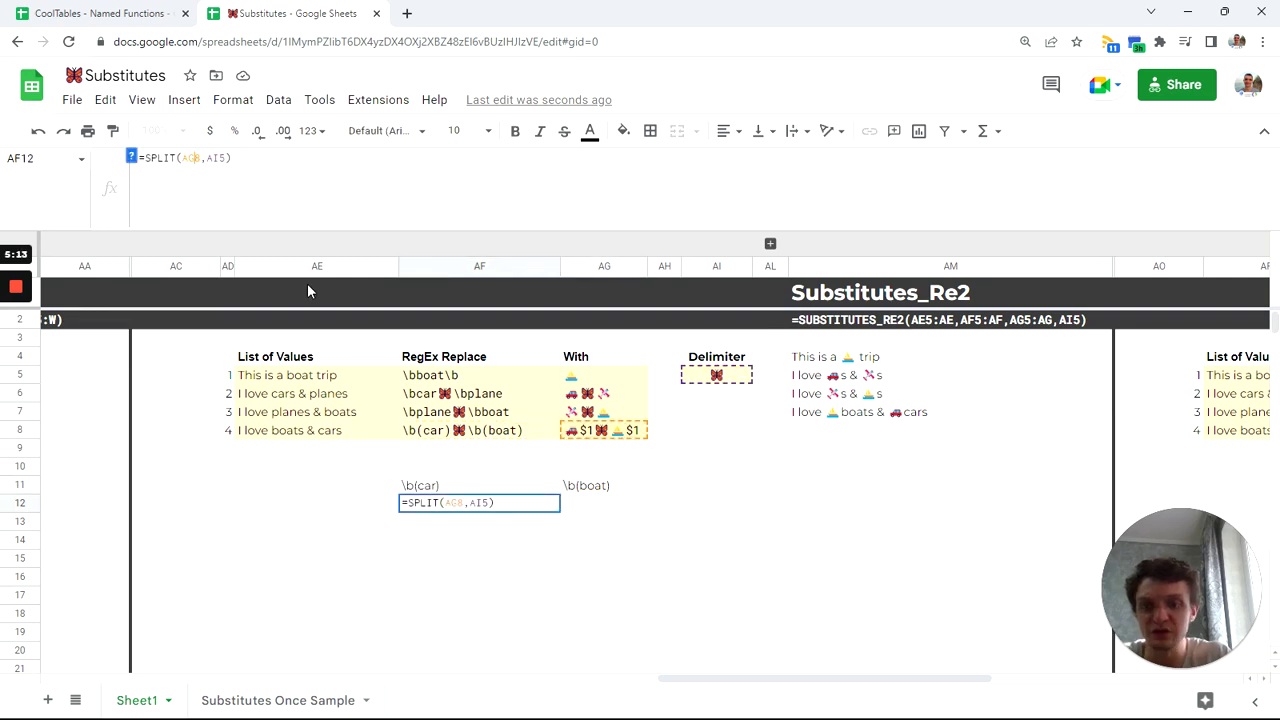
key("Tab")
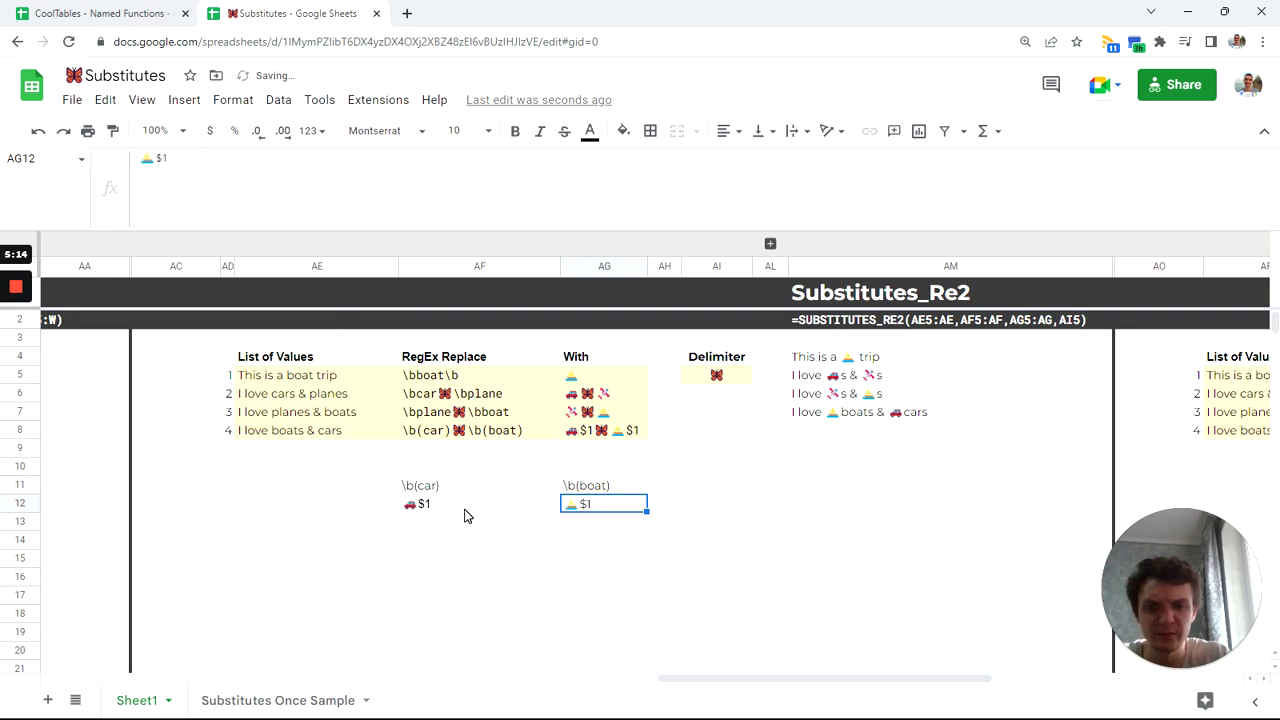
Step: Compare the split replacements in AF12 and AG12 with the Substitutes_Re2 result in AM7
left_click(423, 507)
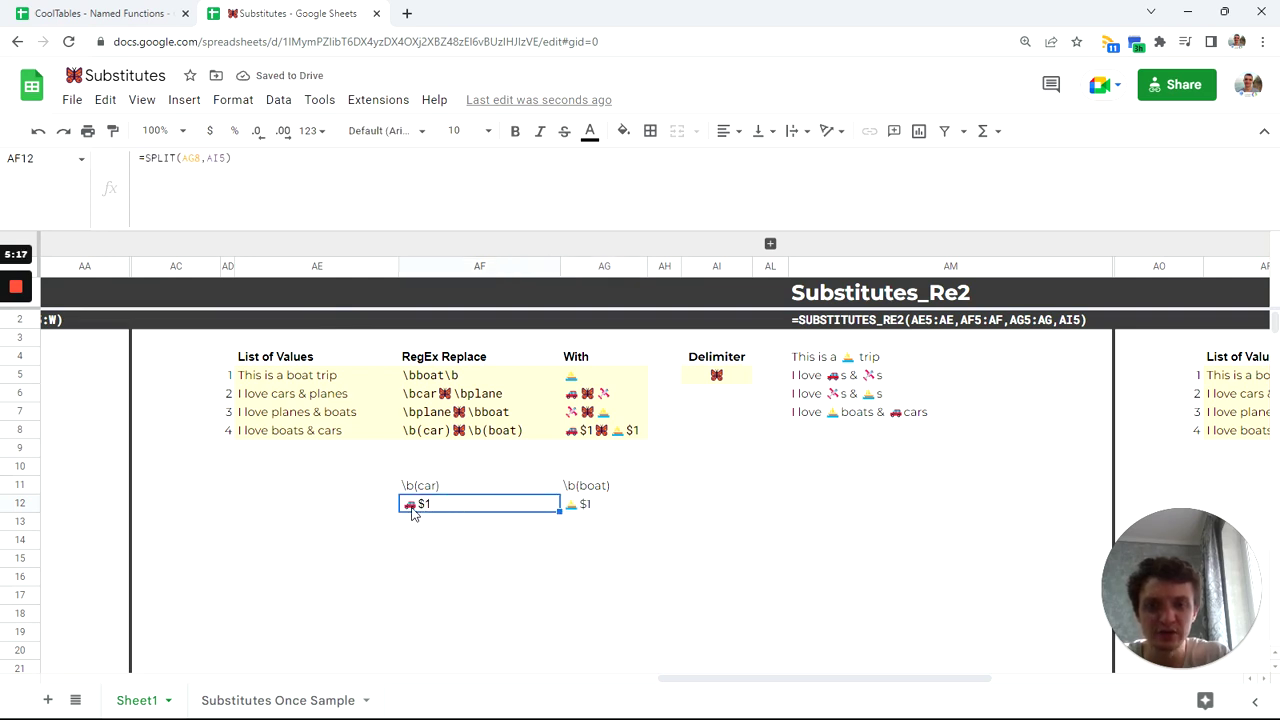
left_click(580, 512)
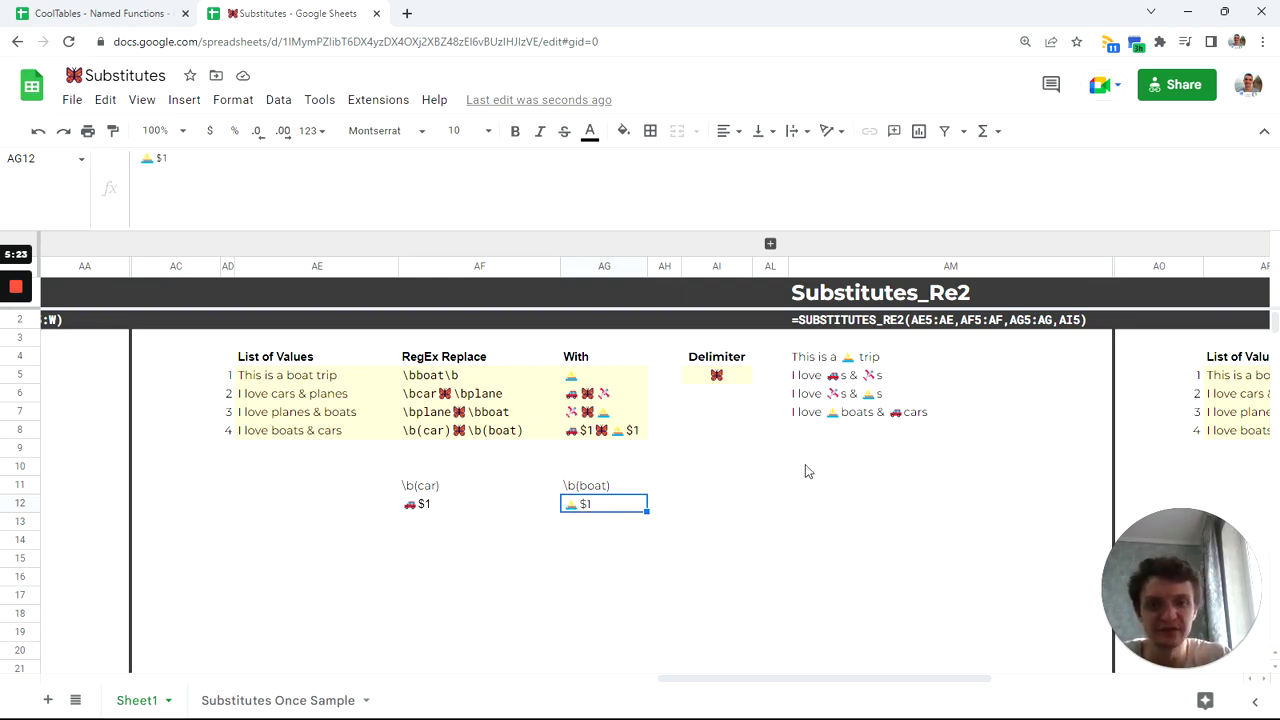
left_click(813, 422)
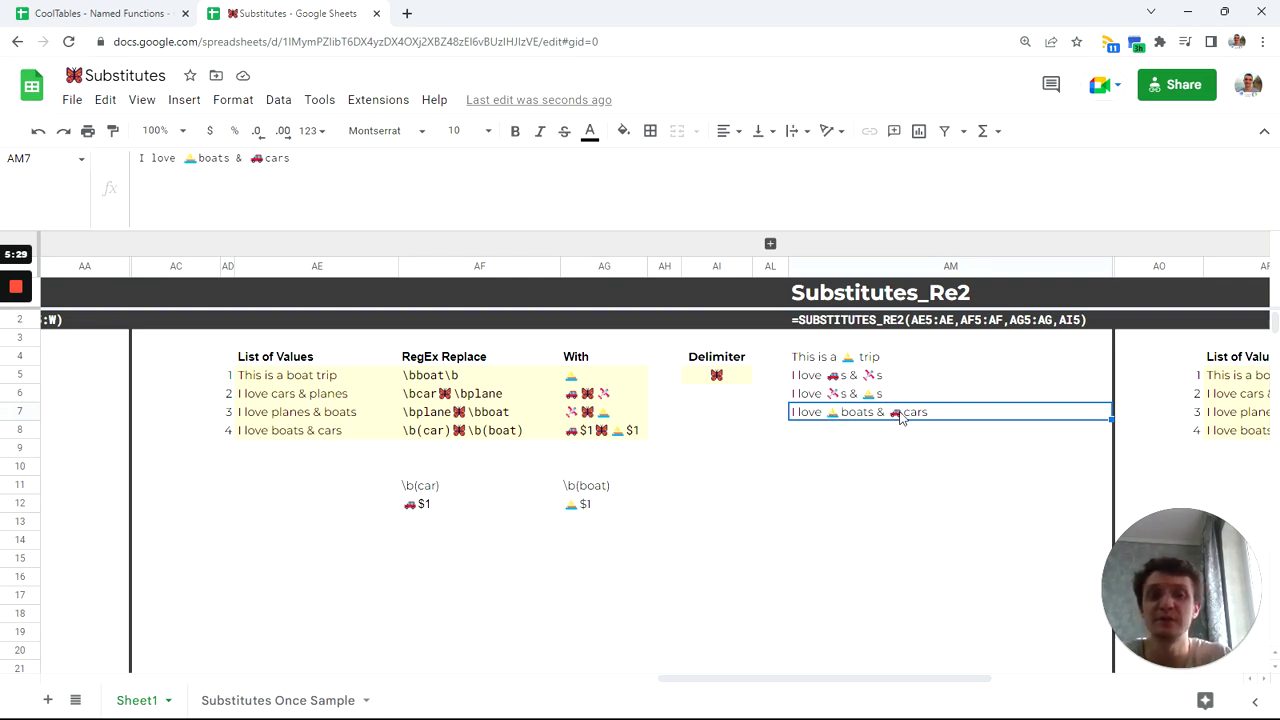
left_click(422, 507)
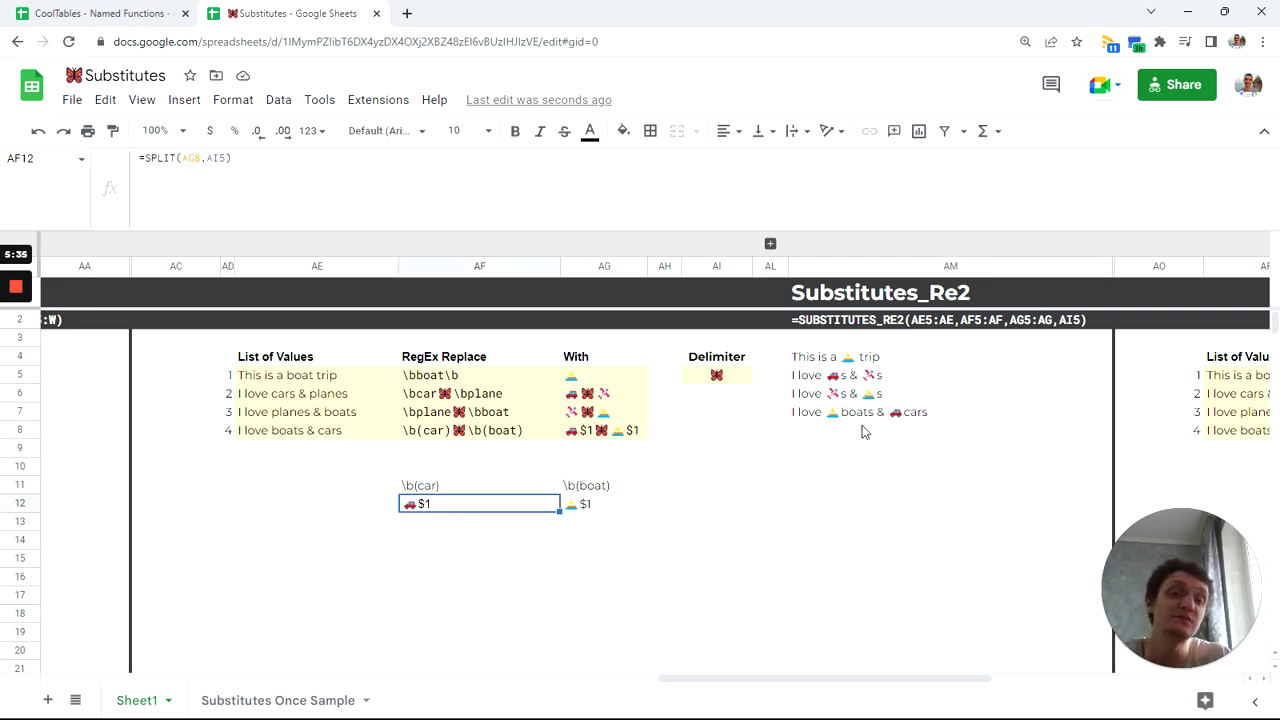
Step: Clear the trial SPLIT formulas from AF11:AG13 and select the Substitutes_Re2 formula in AM4
left_click_drag(452, 490, 586, 529)
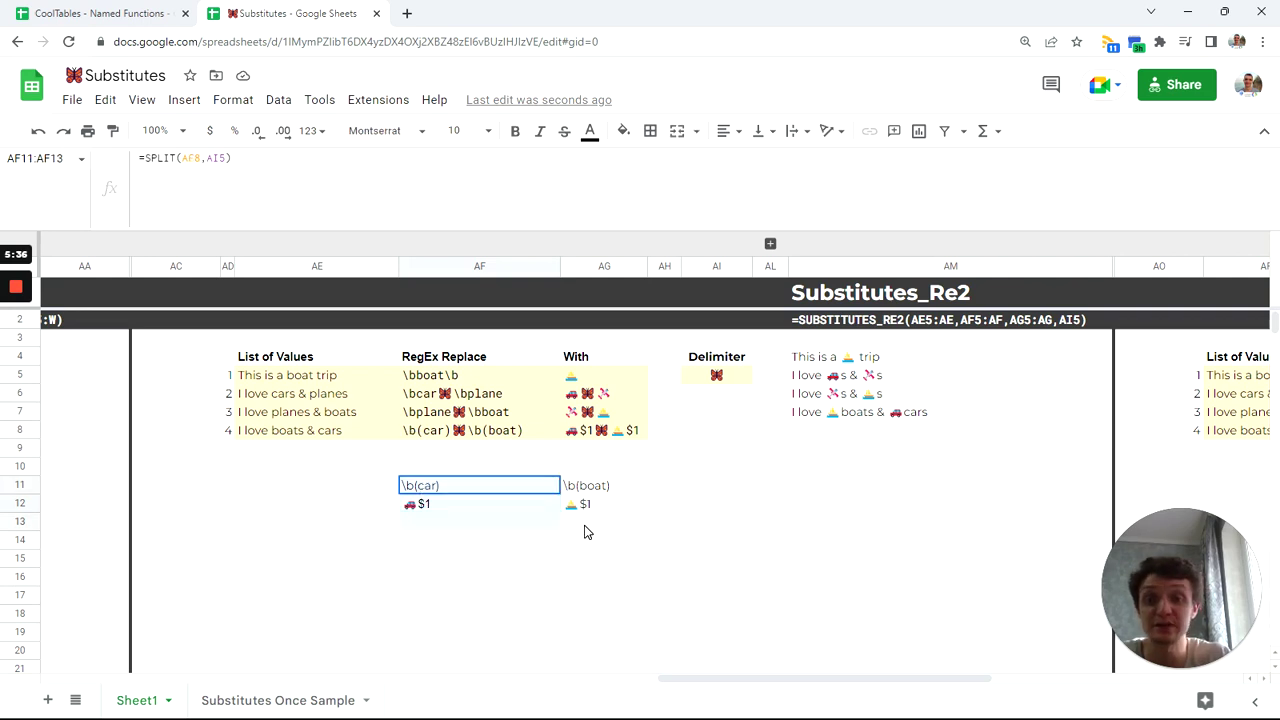
key("Delete")
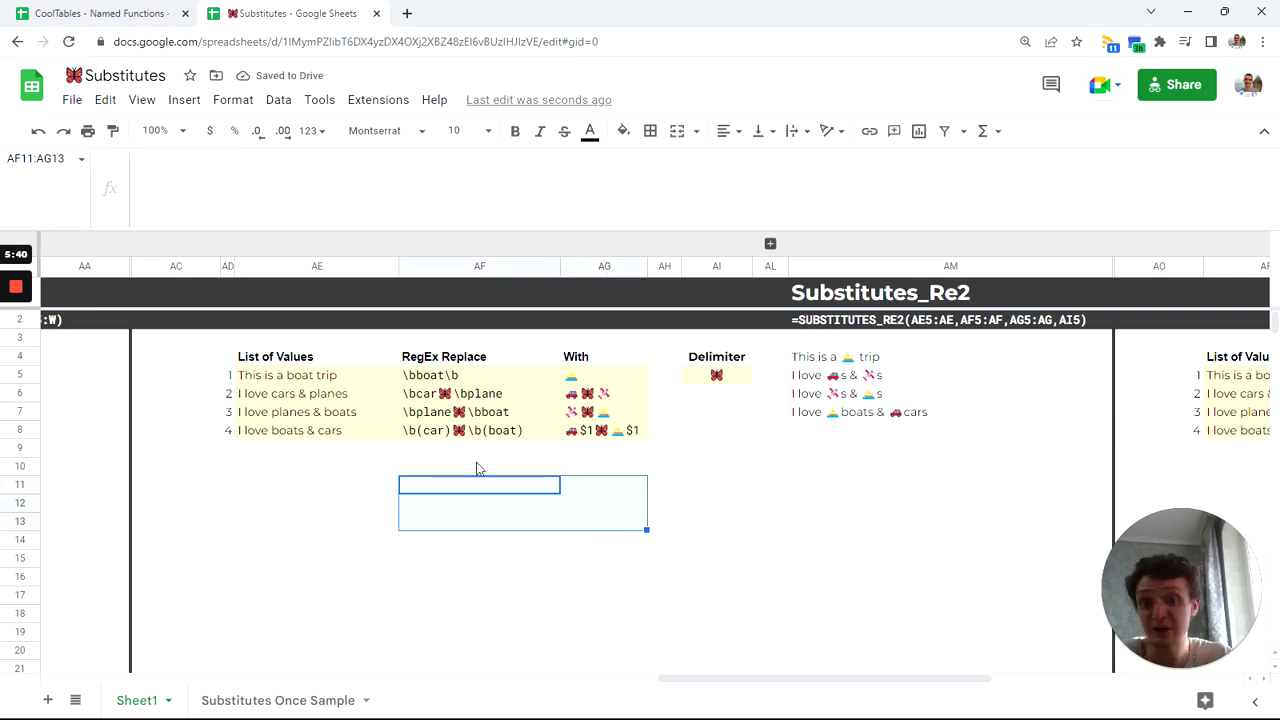
left_click(810, 364)
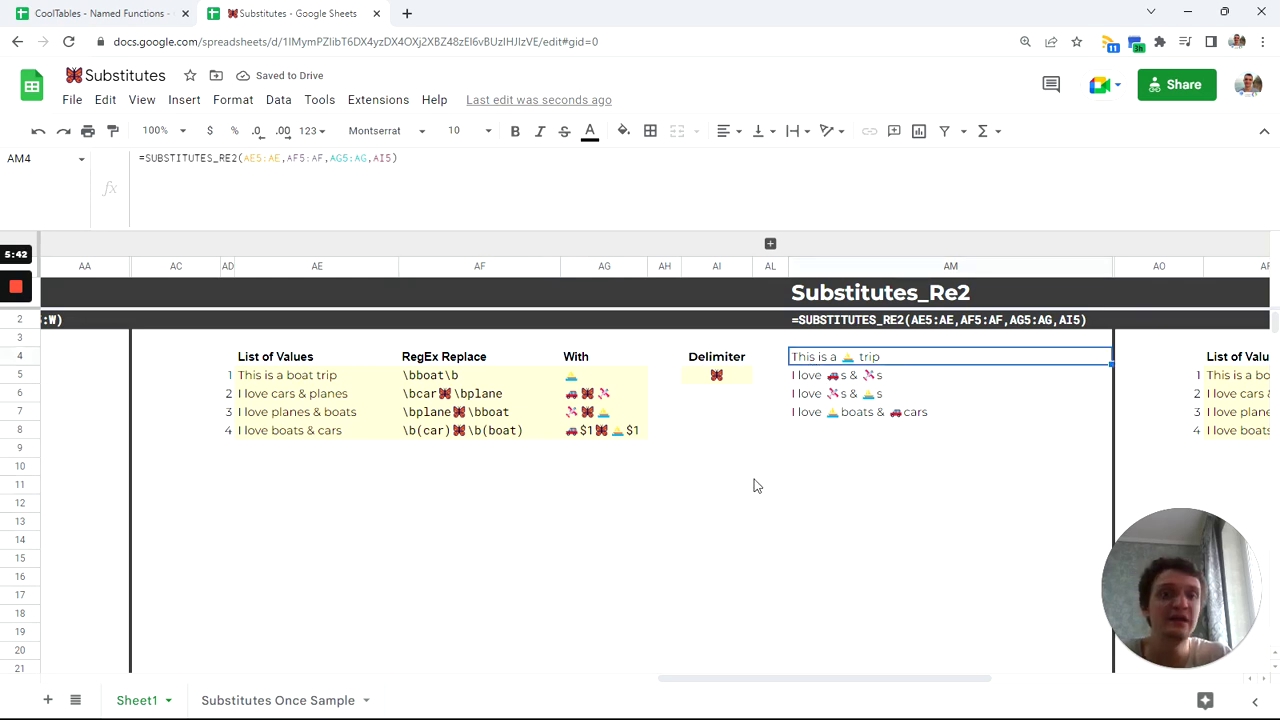
Step: Examine the Substitutes2 example, including the delimiter-separated emoji replacements in AR8, AR7 and AR6
left_click_drag(694, 680, 975, 680)
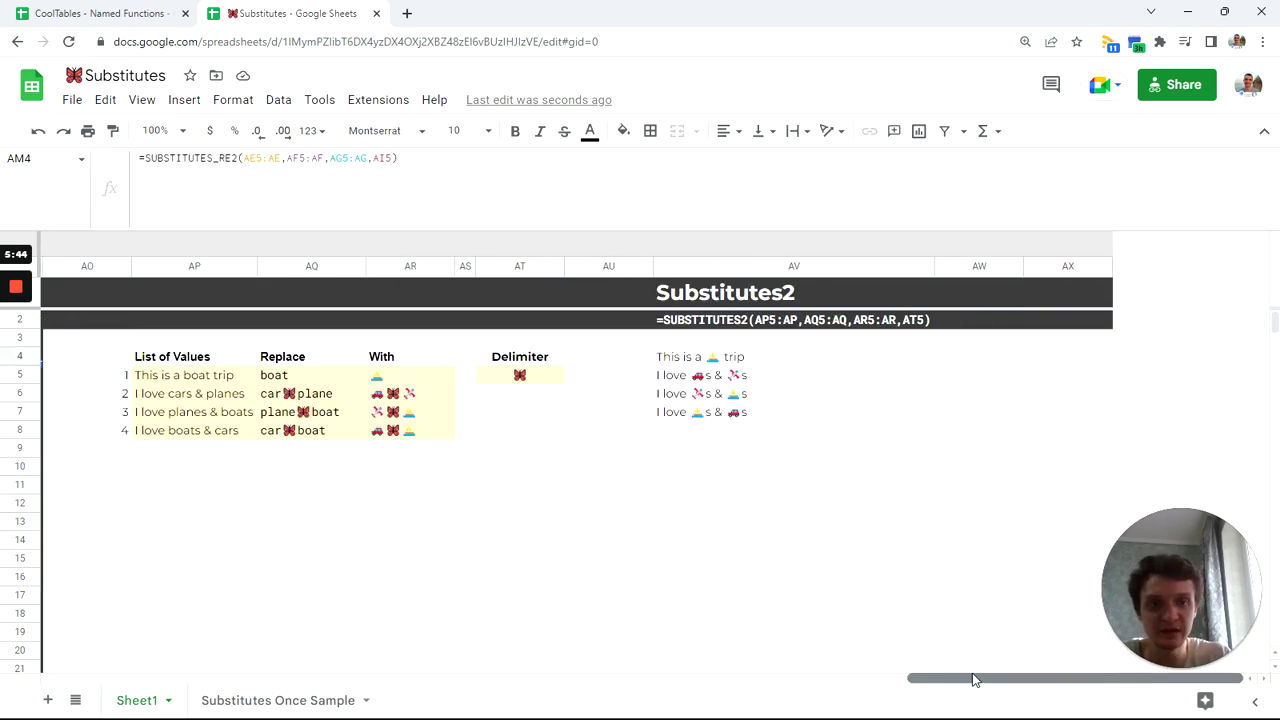
left_click(705, 298)
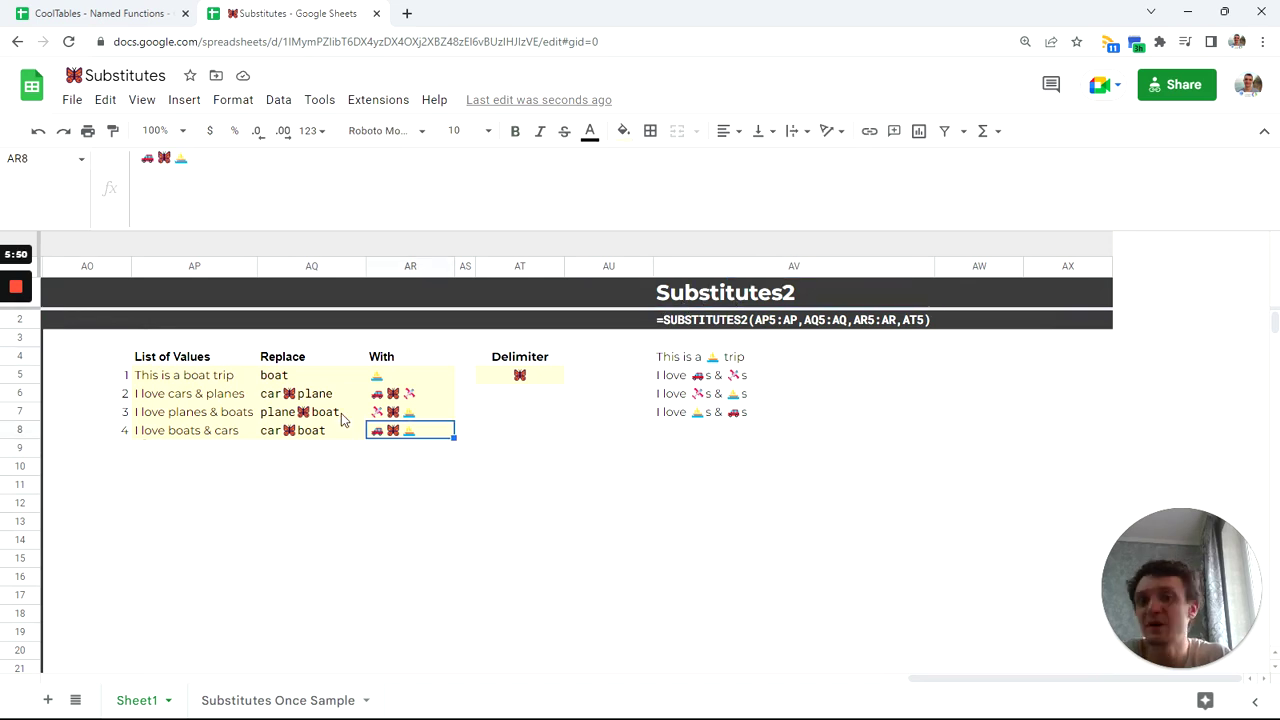
key("Up")
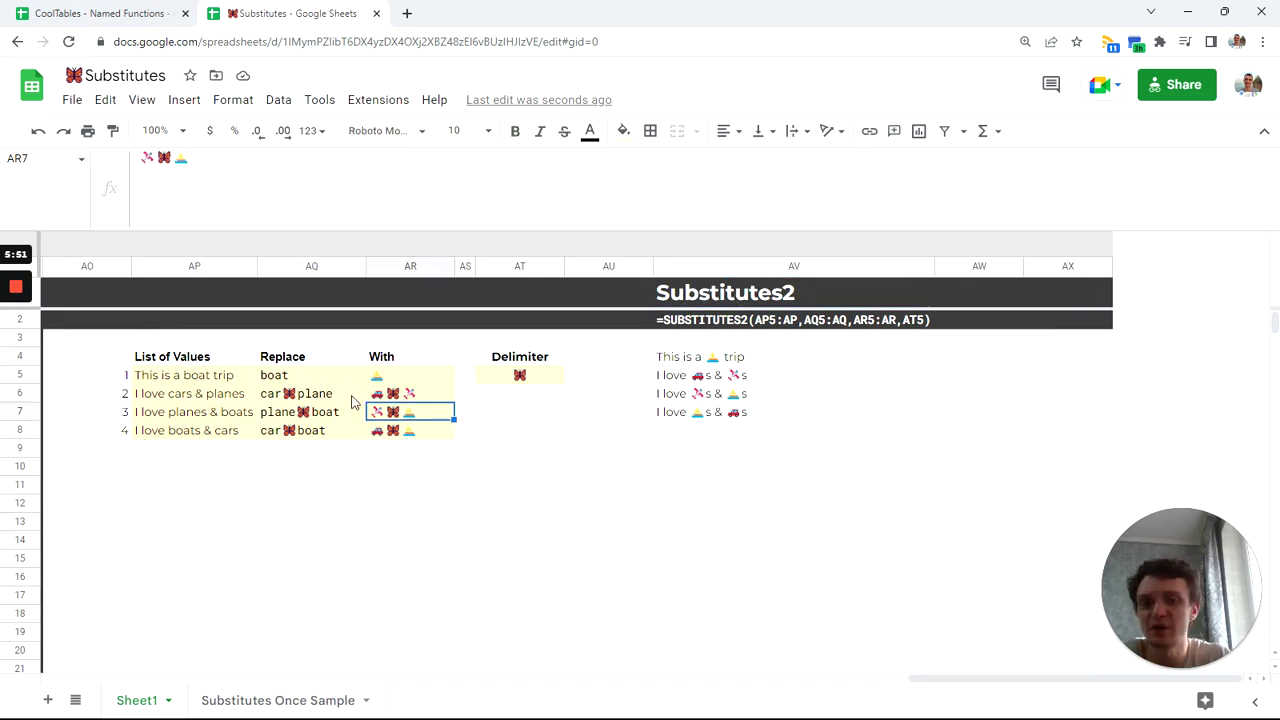
key("Up")
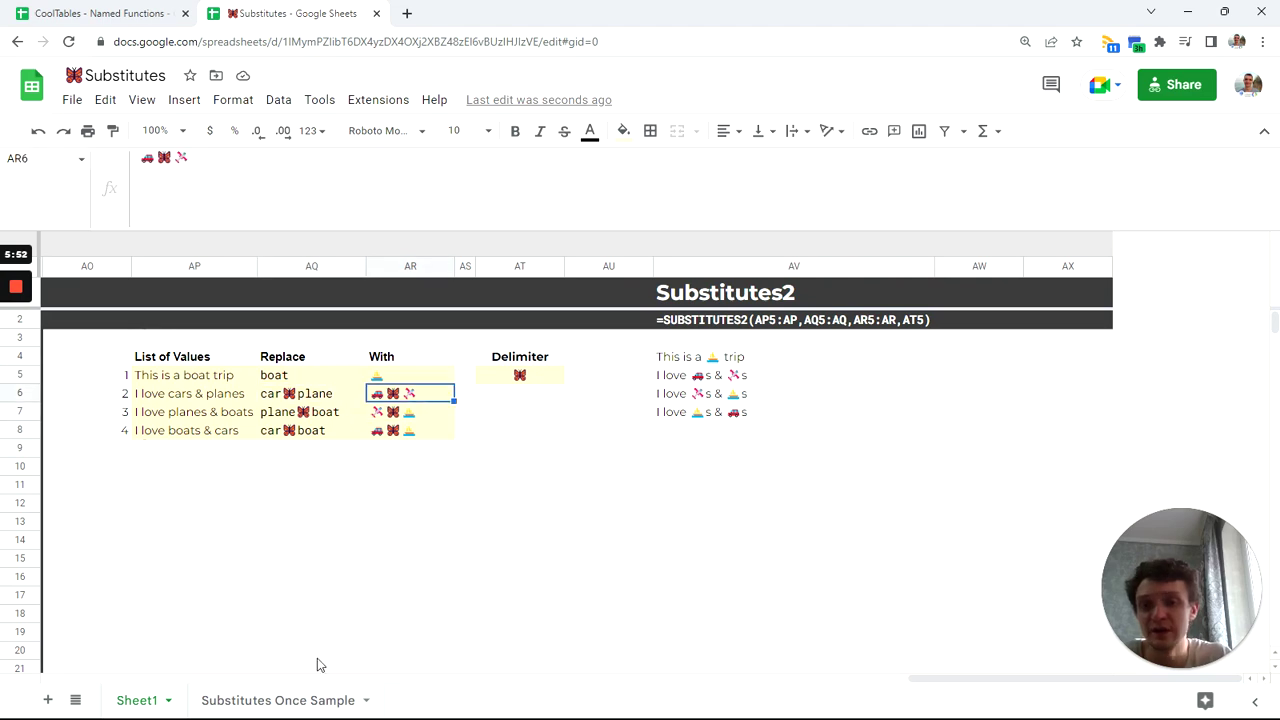
Step: On the Substitutes Once Sample sheet, inspect the source text in B2 and the LAMBDA/REDUCE substitution formula in B10
left_click(305, 700)
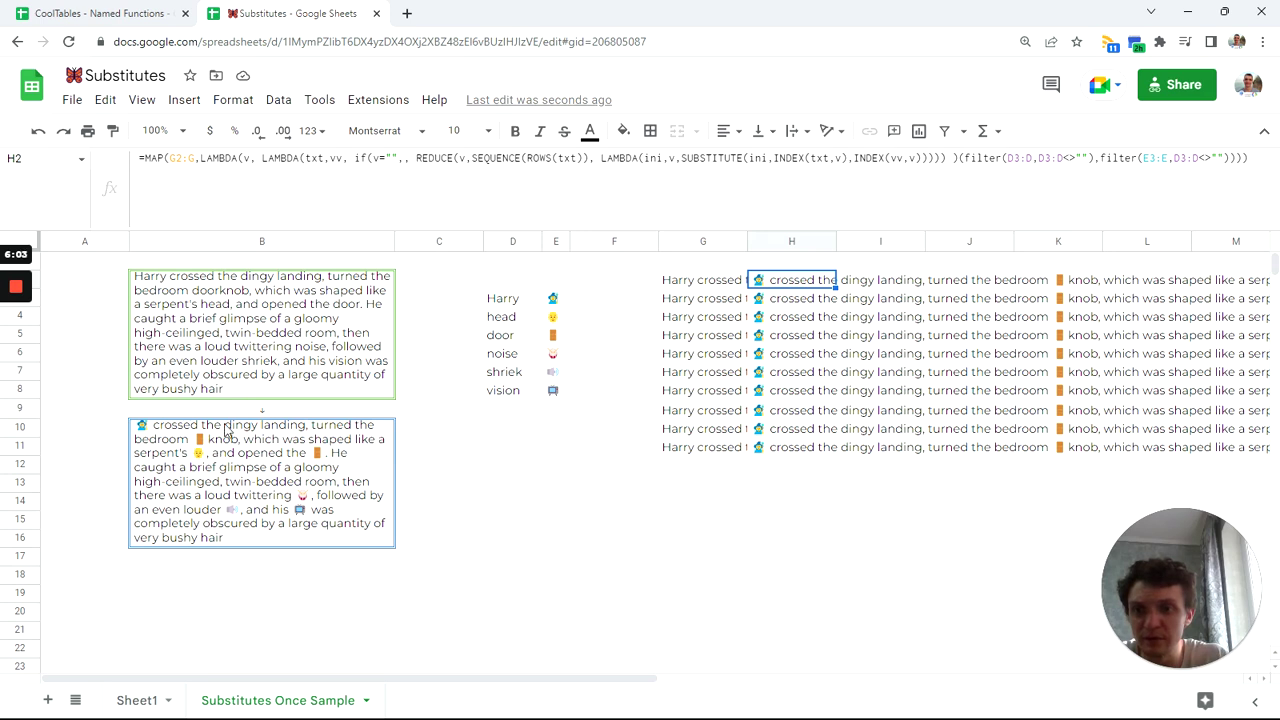
double_click(200, 325)
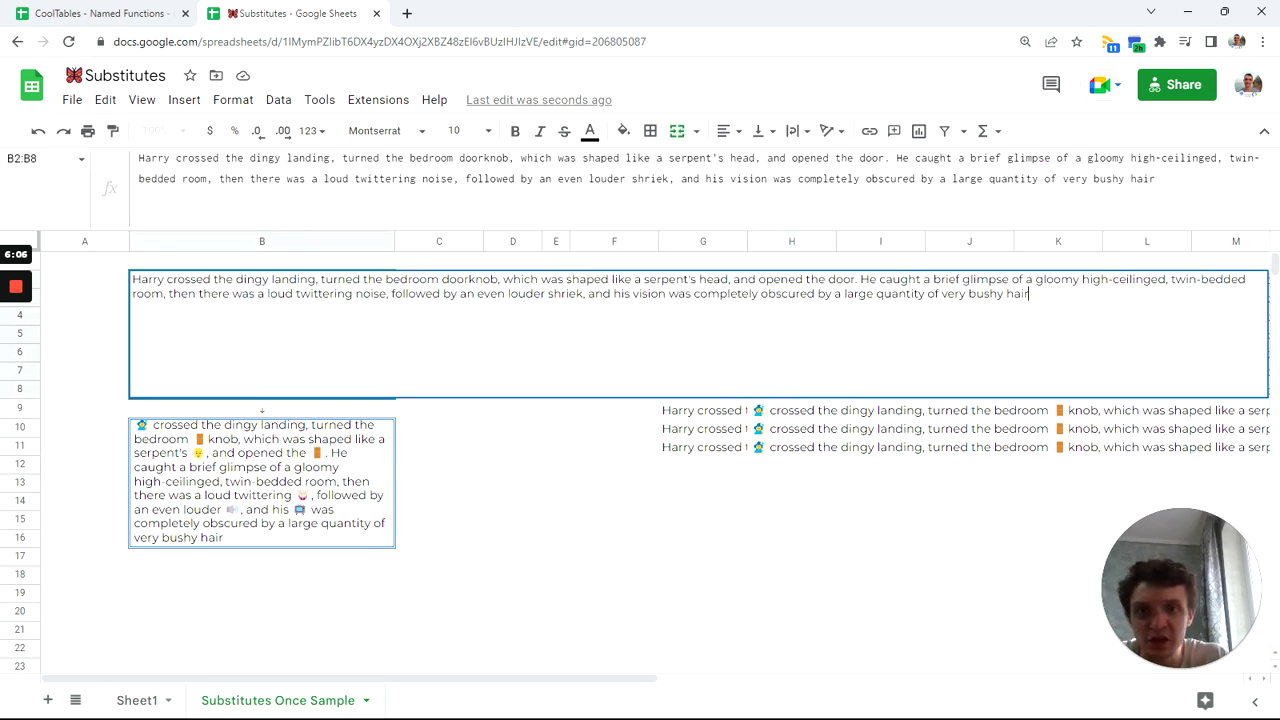
double_click(470, 280)
key("Tab")
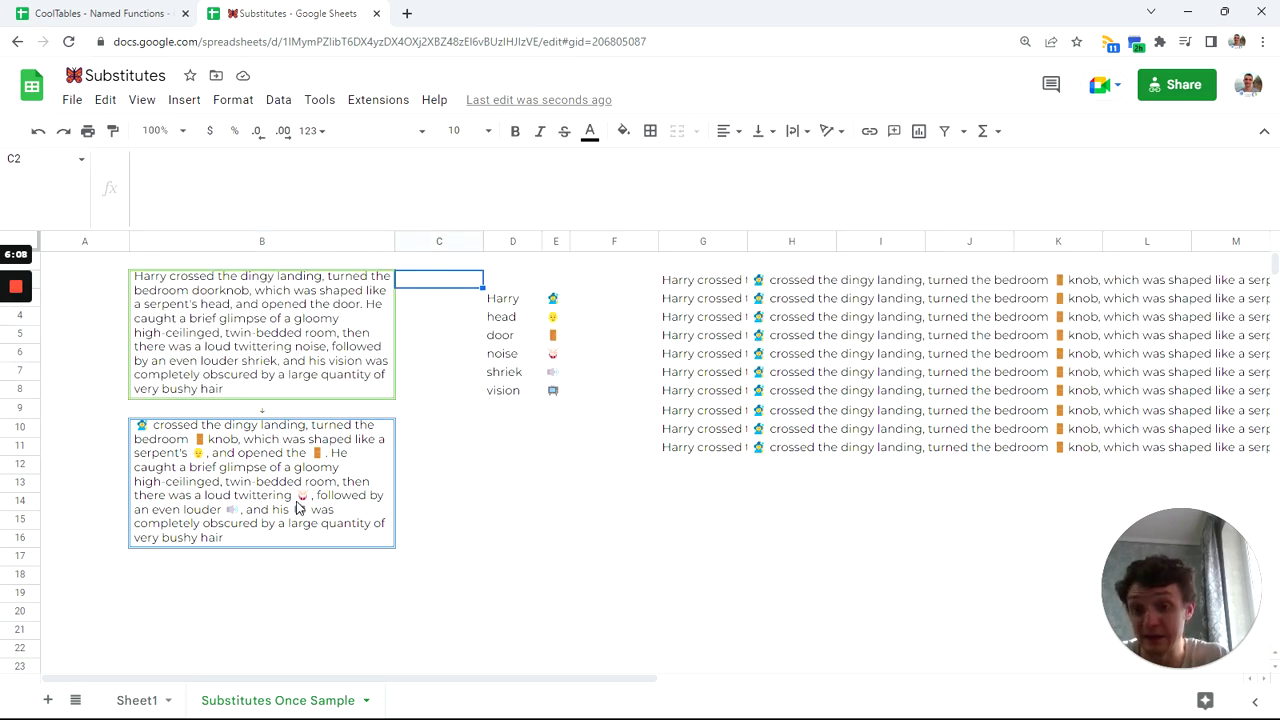
left_click(213, 453)
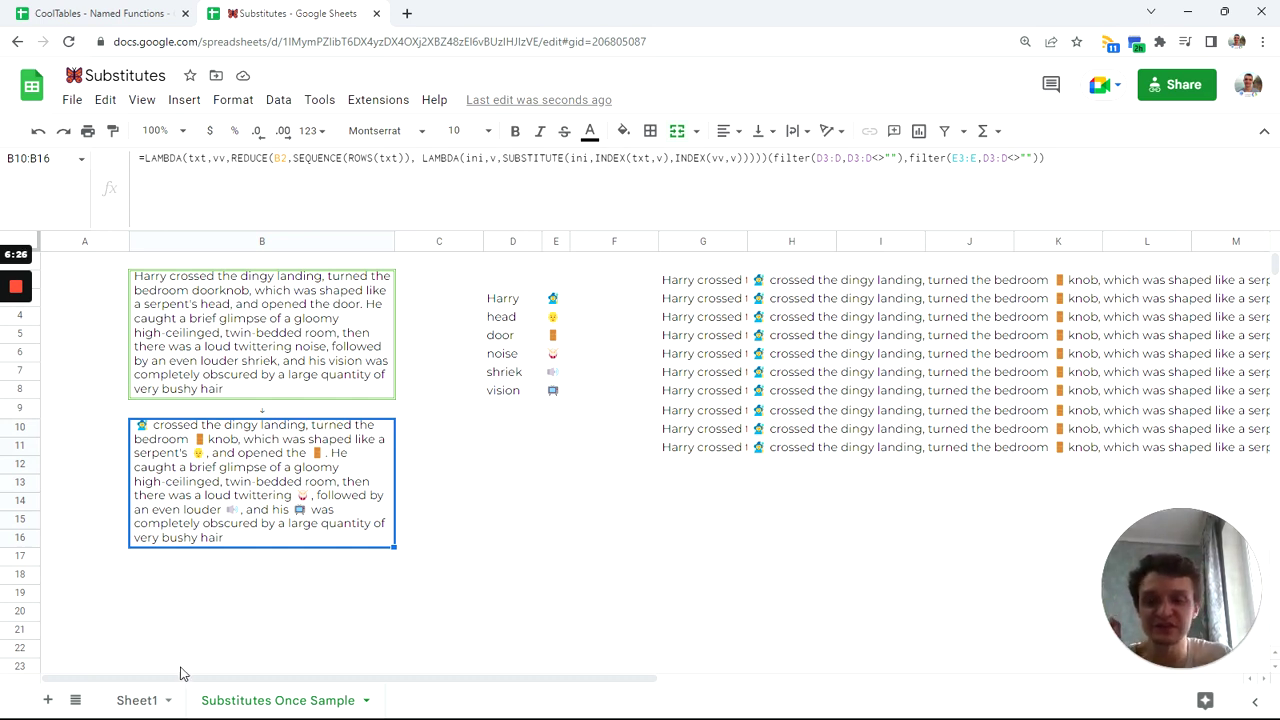
Step: Return to the Substitutes_Re2 example on Sheet1 and view the regex pattern in AF5
left_click(137, 700)
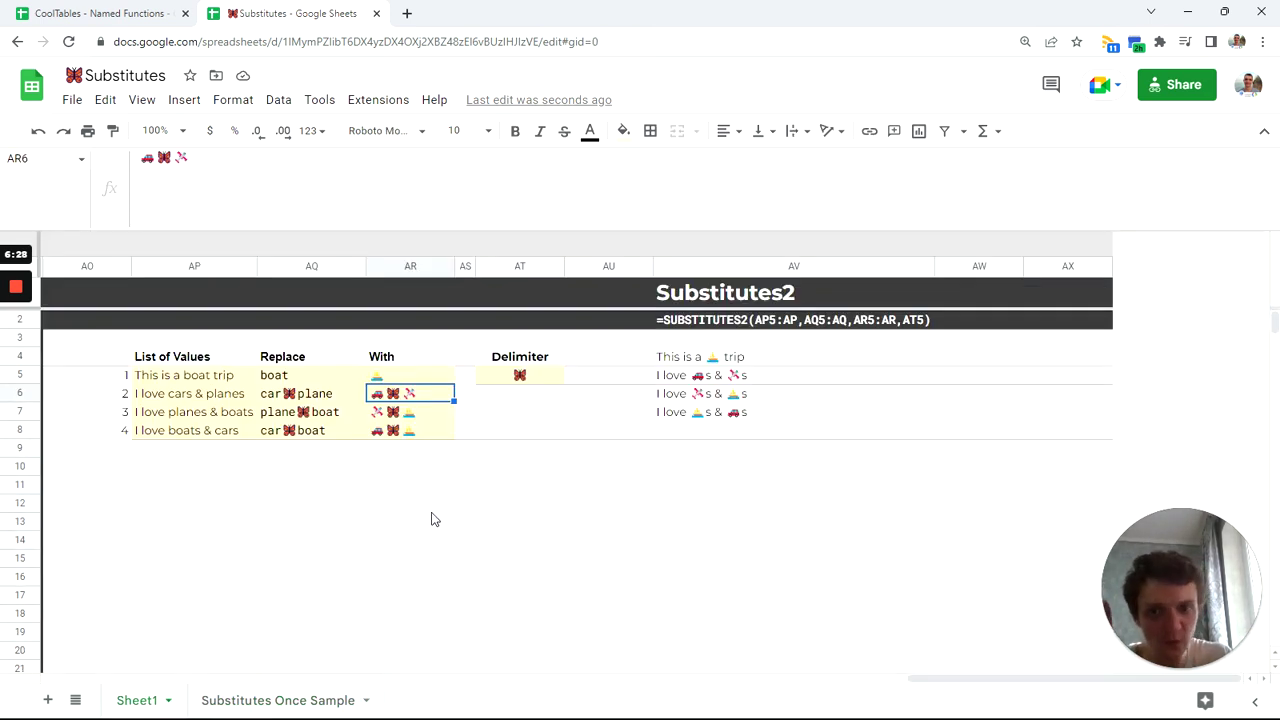
left_click_drag(966, 679, 654, 517)
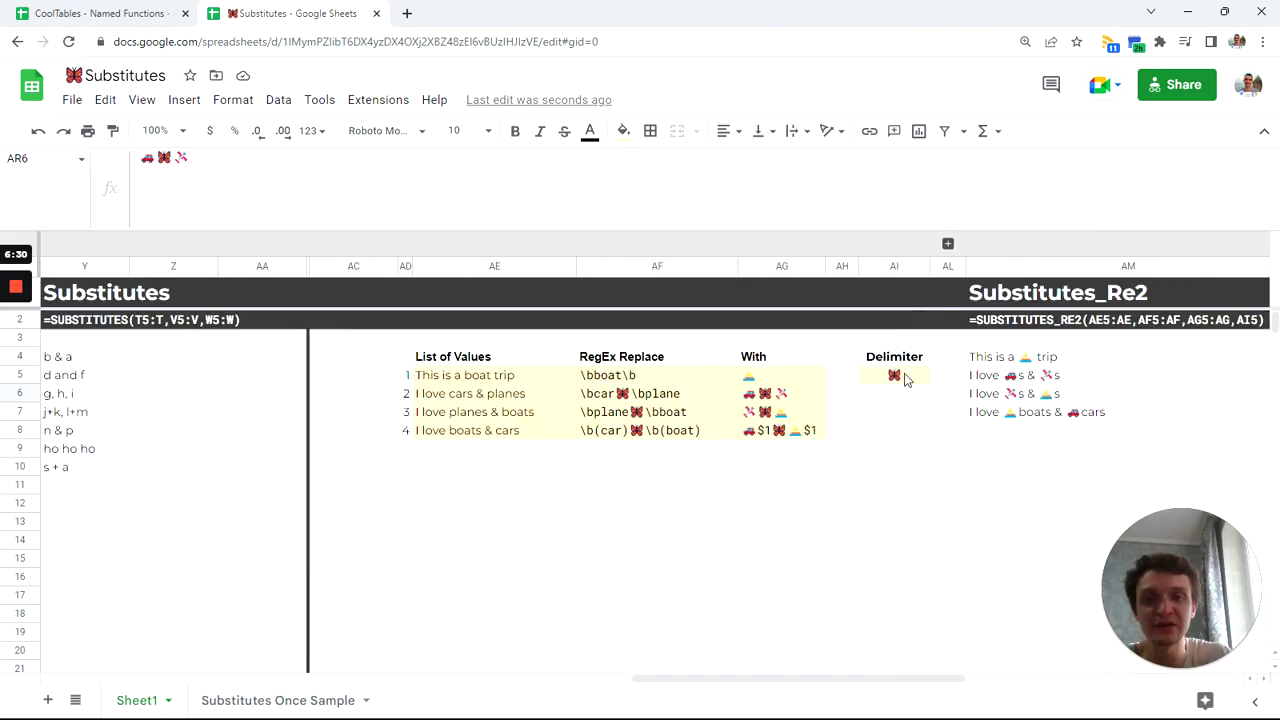
left_click(660, 376)
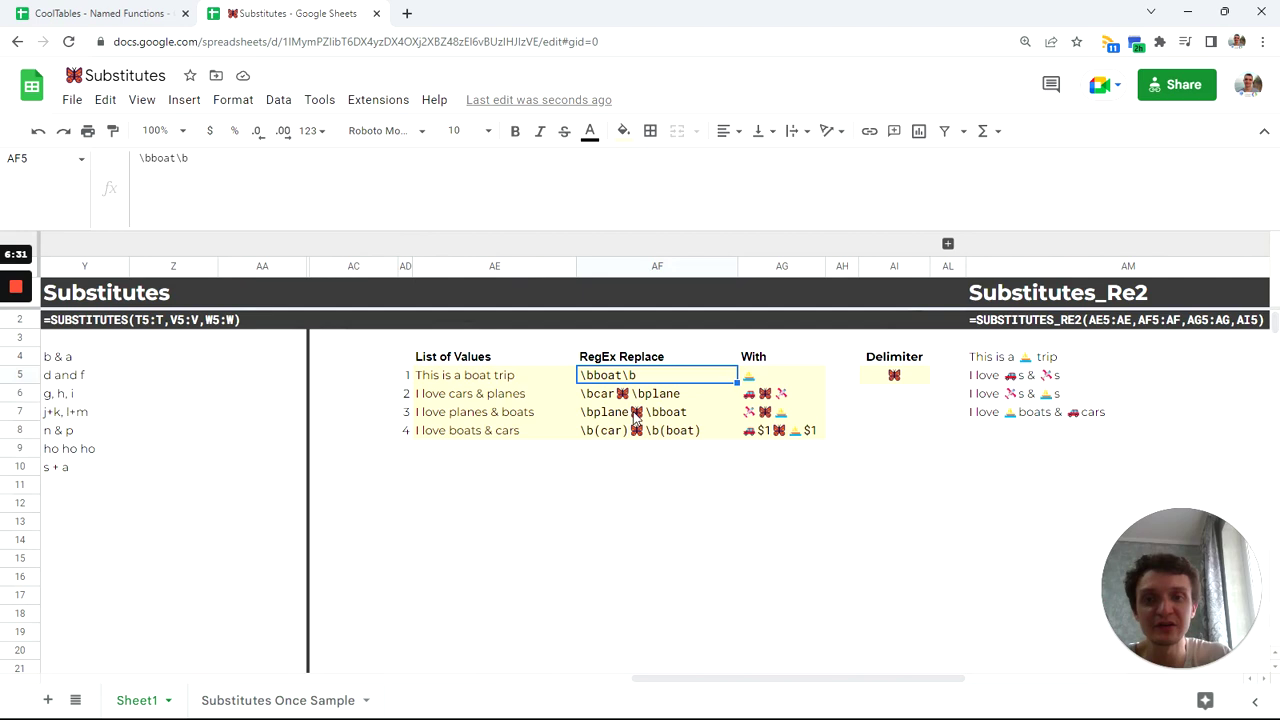
left_click(640, 490)
type("=")
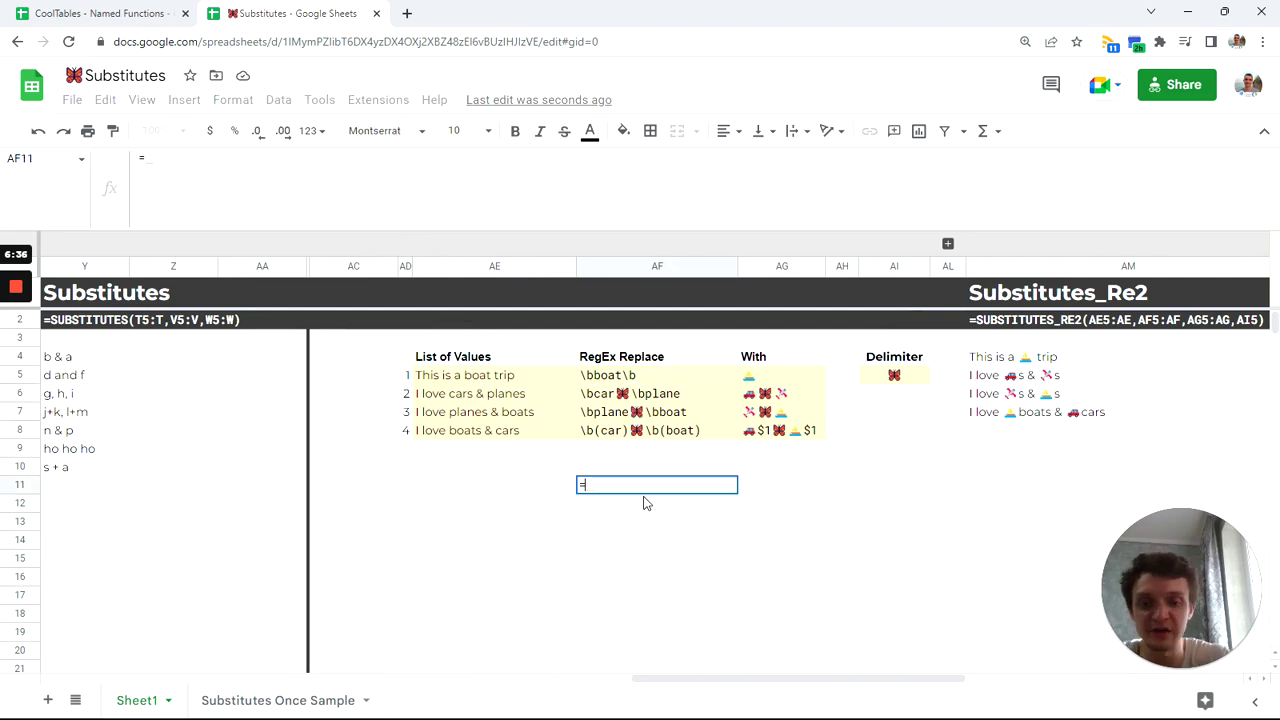
type("rege")
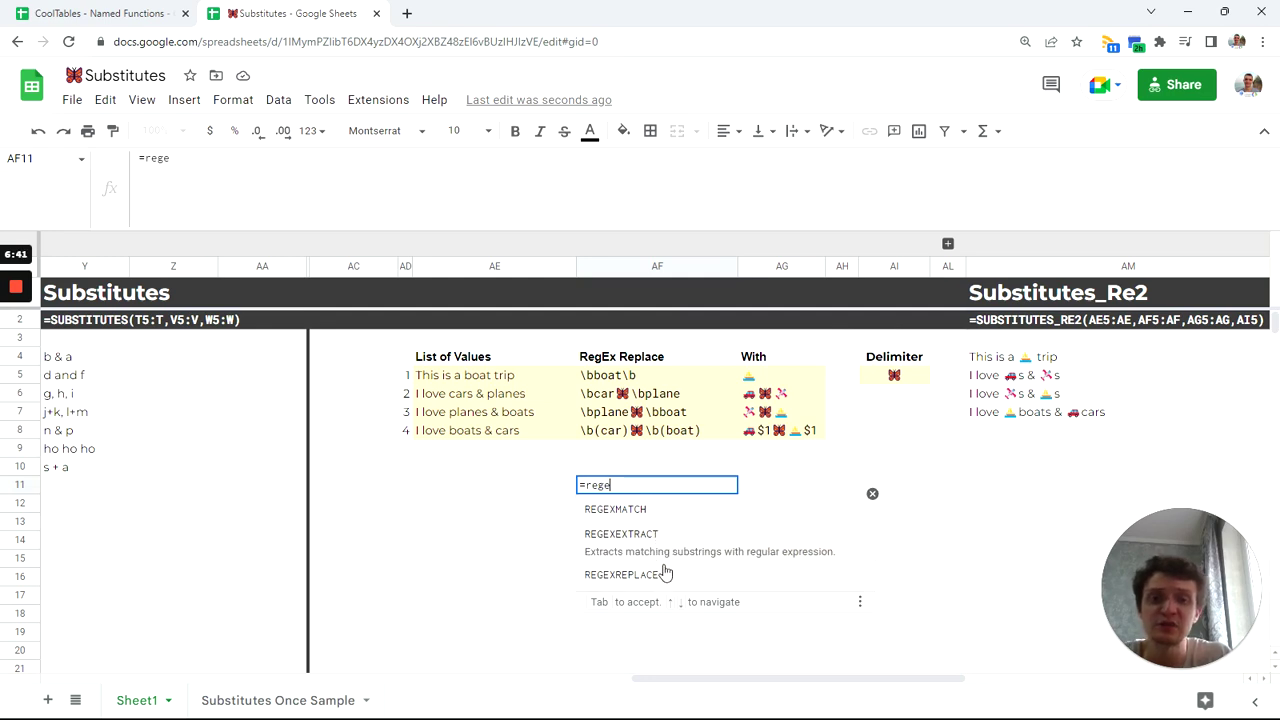
key("Escape")
key("Escape")
left_click(604, 527)
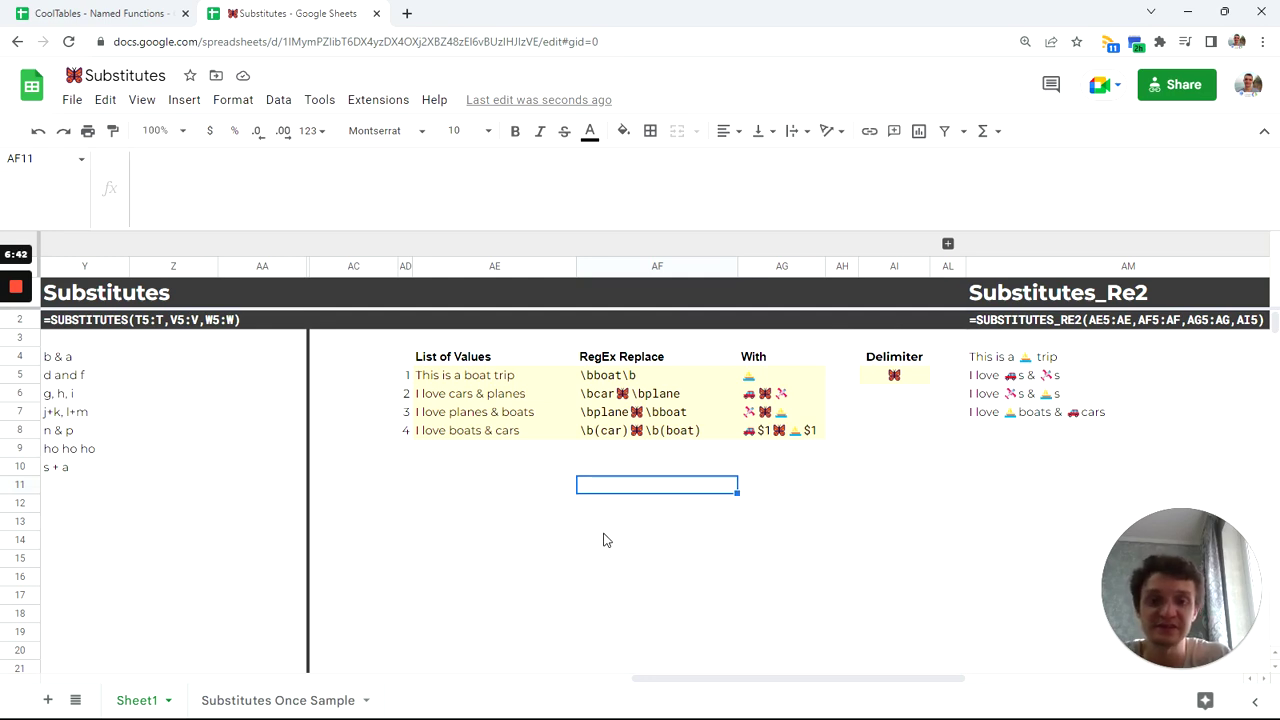
Step: Reopen the Substitutes Once Sample sheet and review the full width of the emoji-substituted text rows
left_click(318, 700)
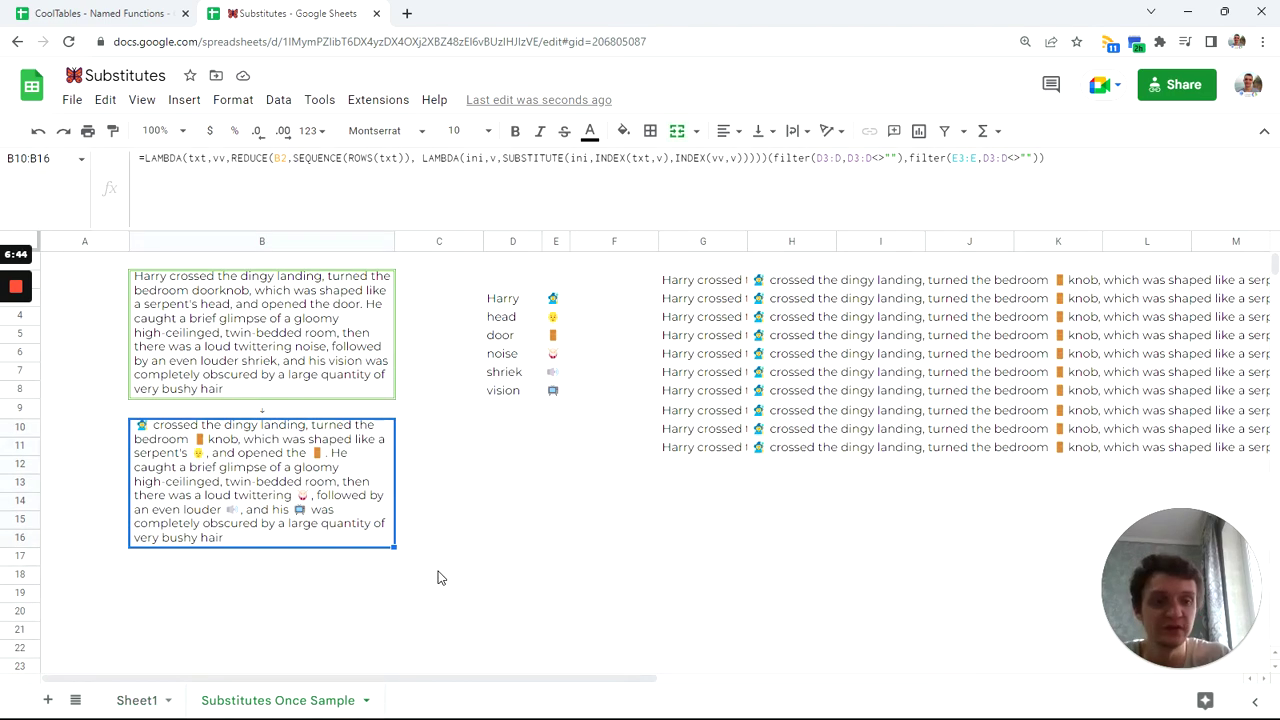
left_click_drag(578, 680, 1220, 688)
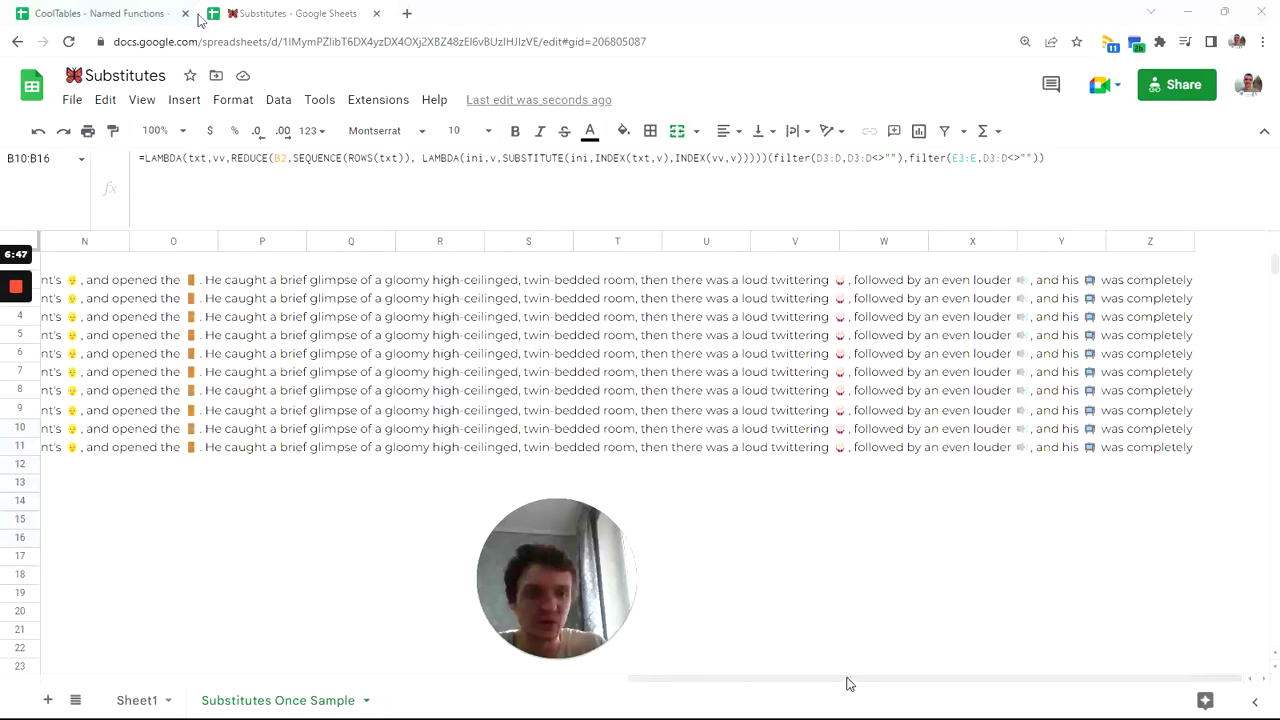
left_click_drag(846, 684, 238, 684)
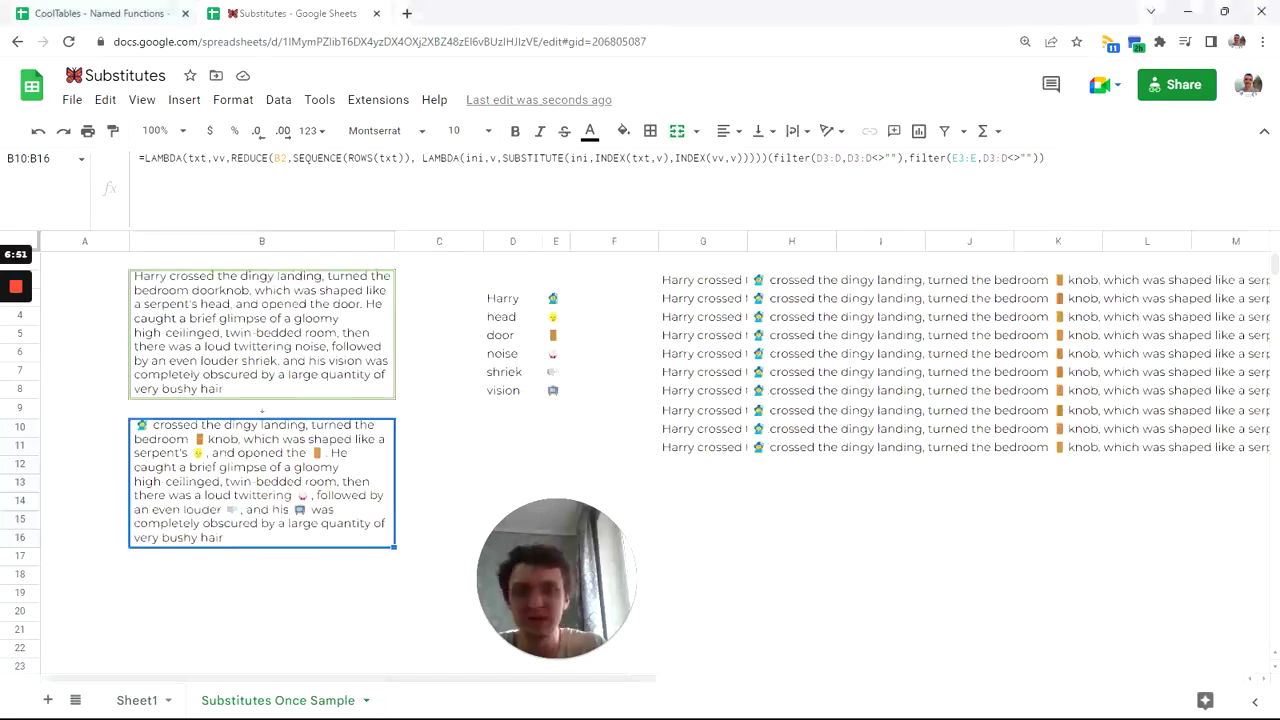